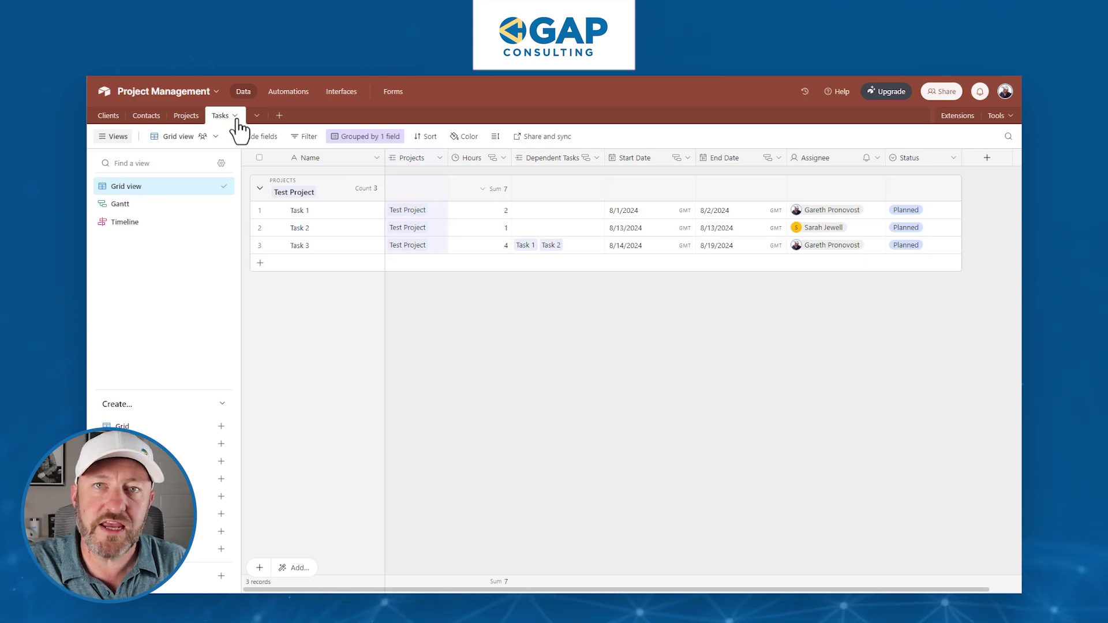
Look through the Clients, Contacts, Projects and Tasks tables of the Project Management base
left_click(108, 116)
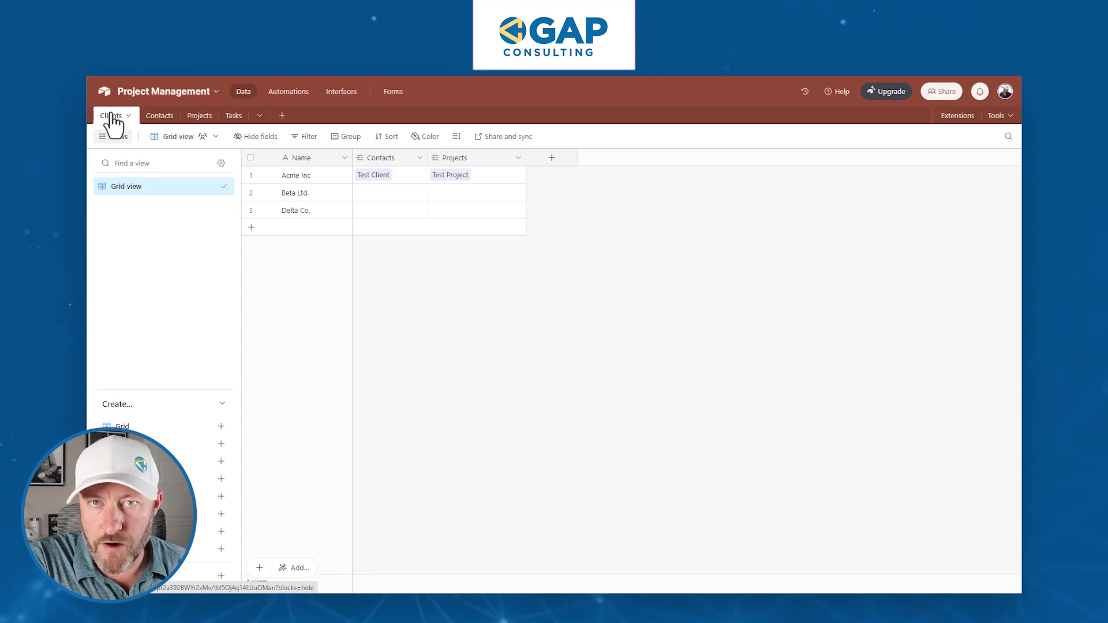
left_click(159, 117)
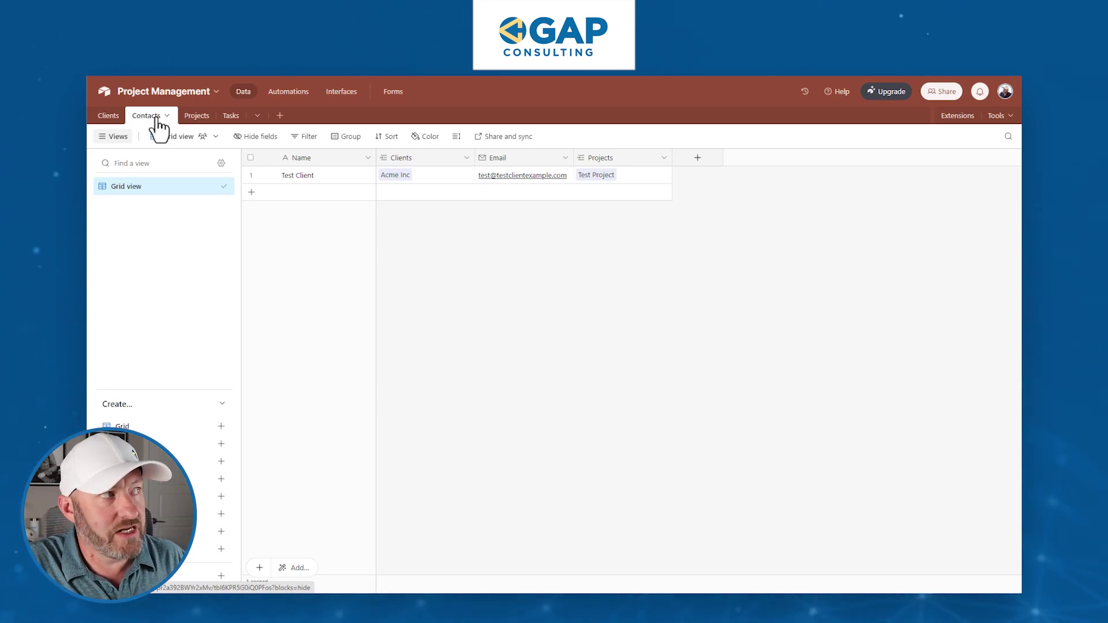
left_click(110, 117)
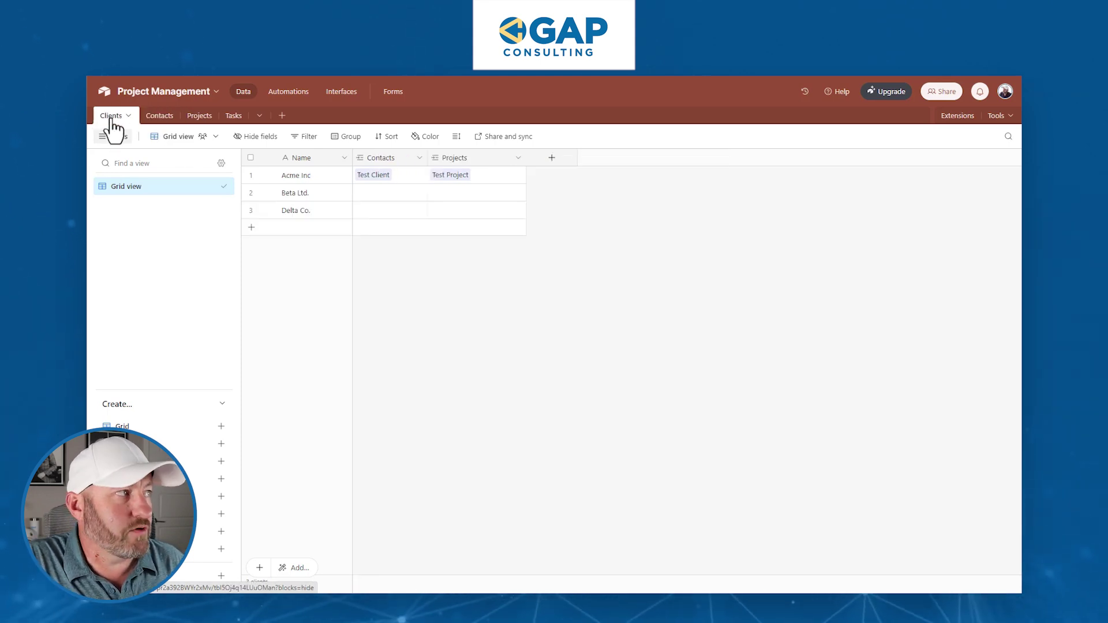
left_click(155, 122)
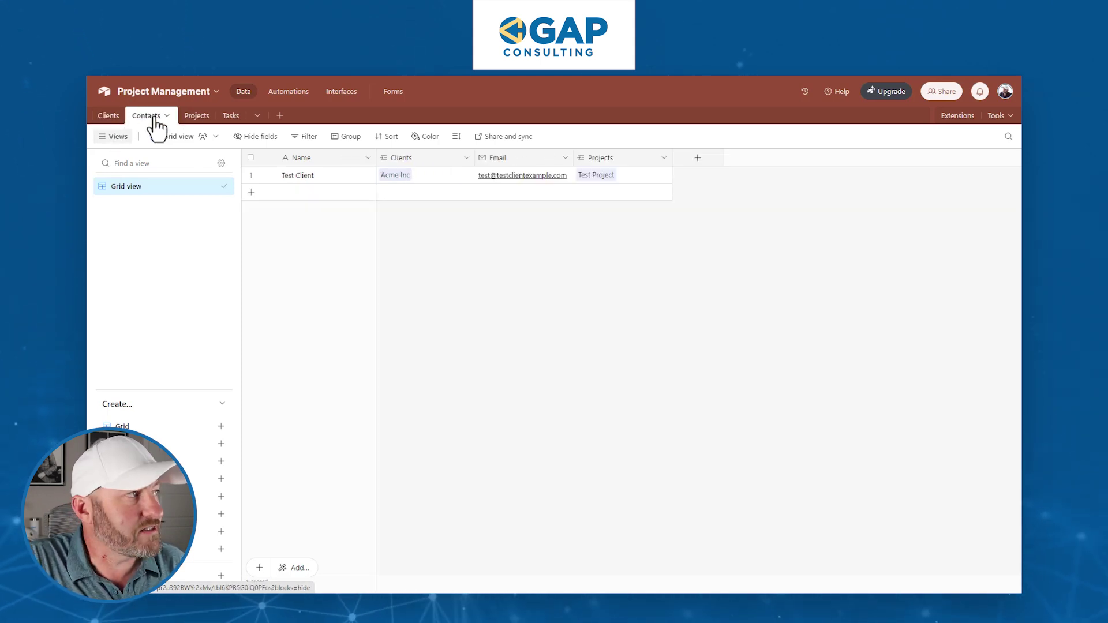
left_click(195, 119)
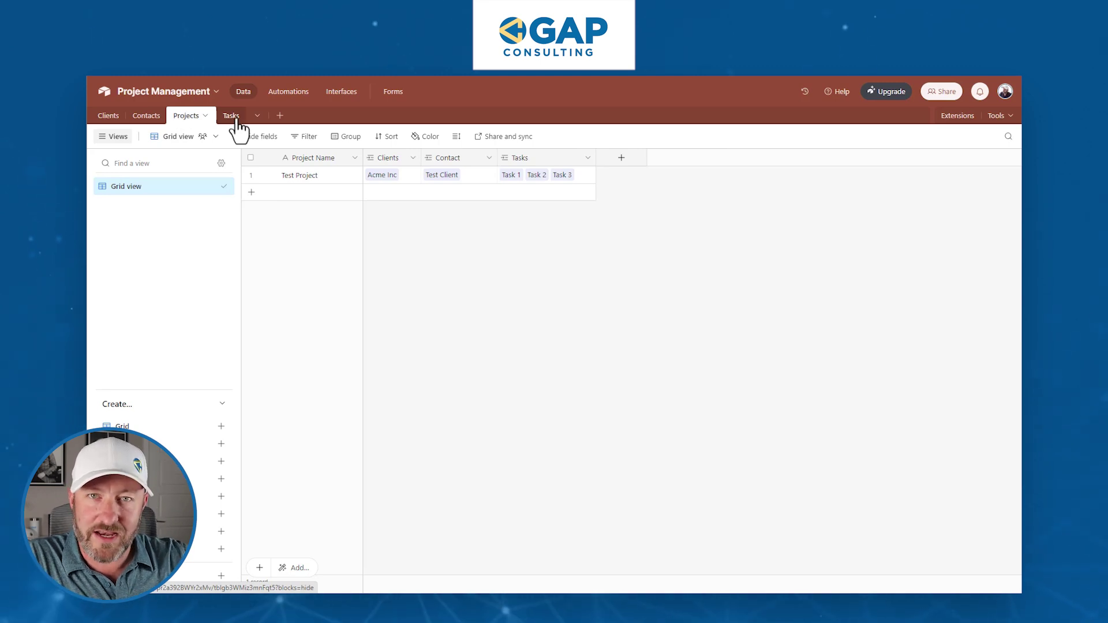
left_click(232, 117)
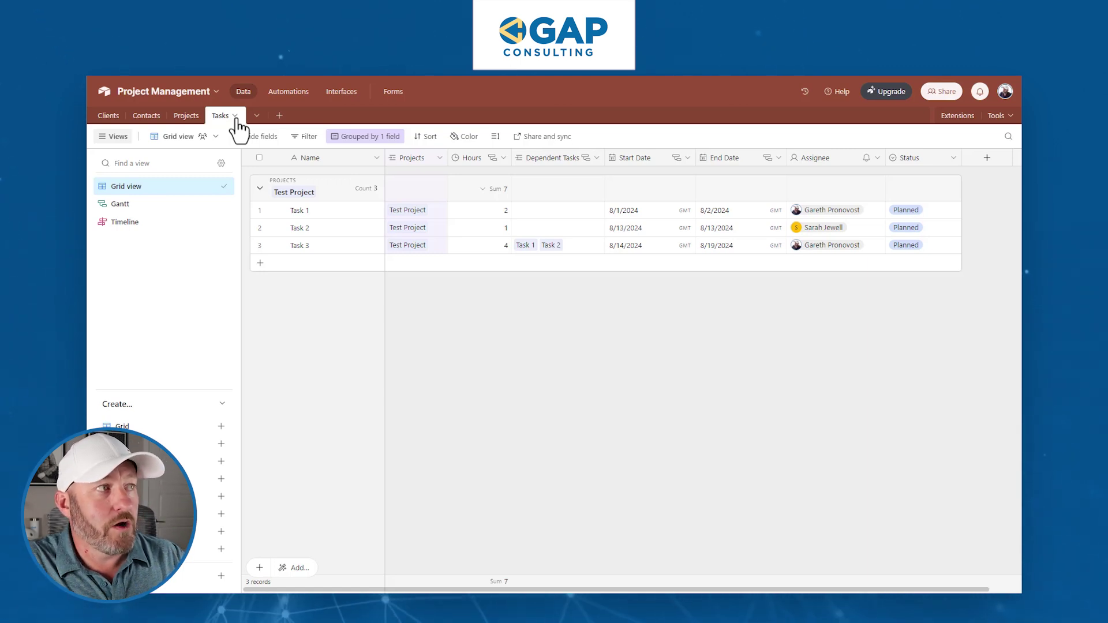
Examine Task 1's hours, dependent tasks, start date, end date and assignee in the Tasks table
left_click(476, 211)
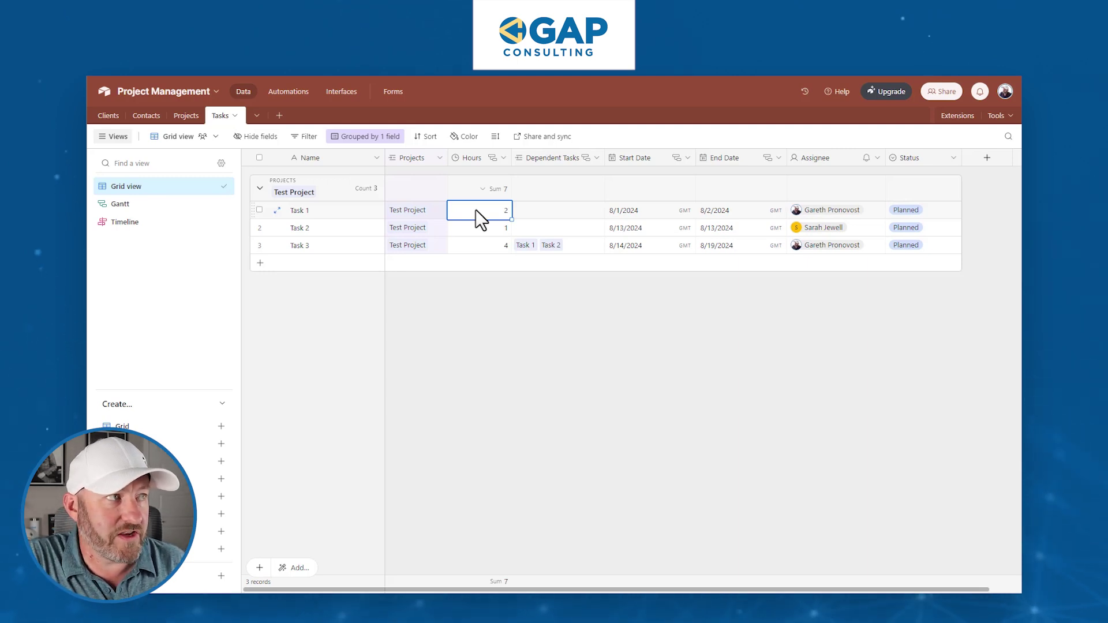
left_click(539, 216)
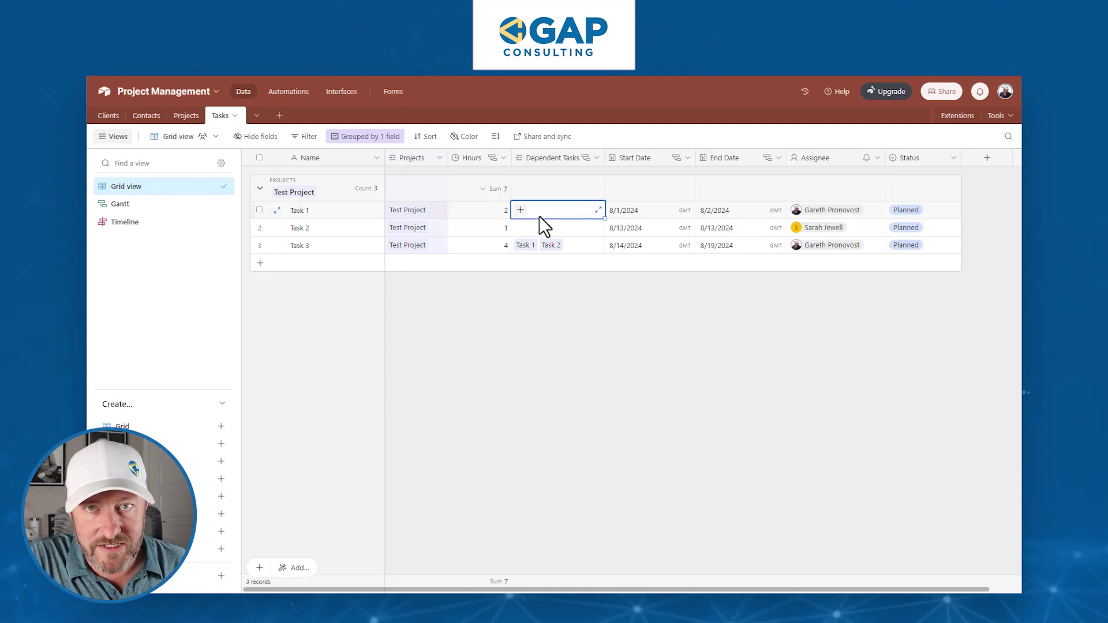
left_click(639, 213)
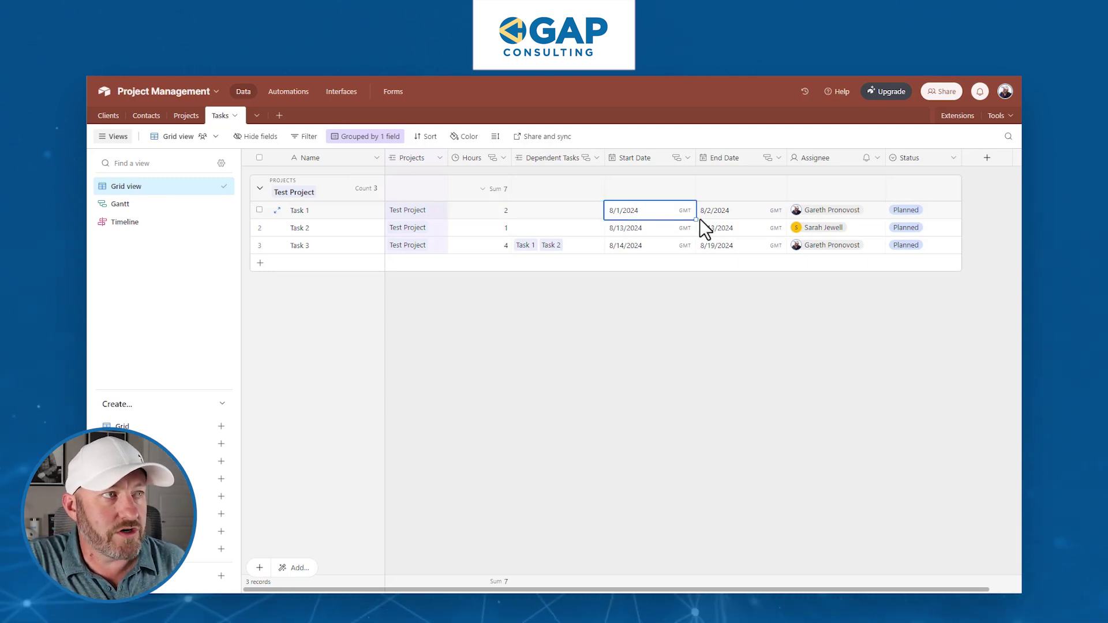
left_click(733, 217)
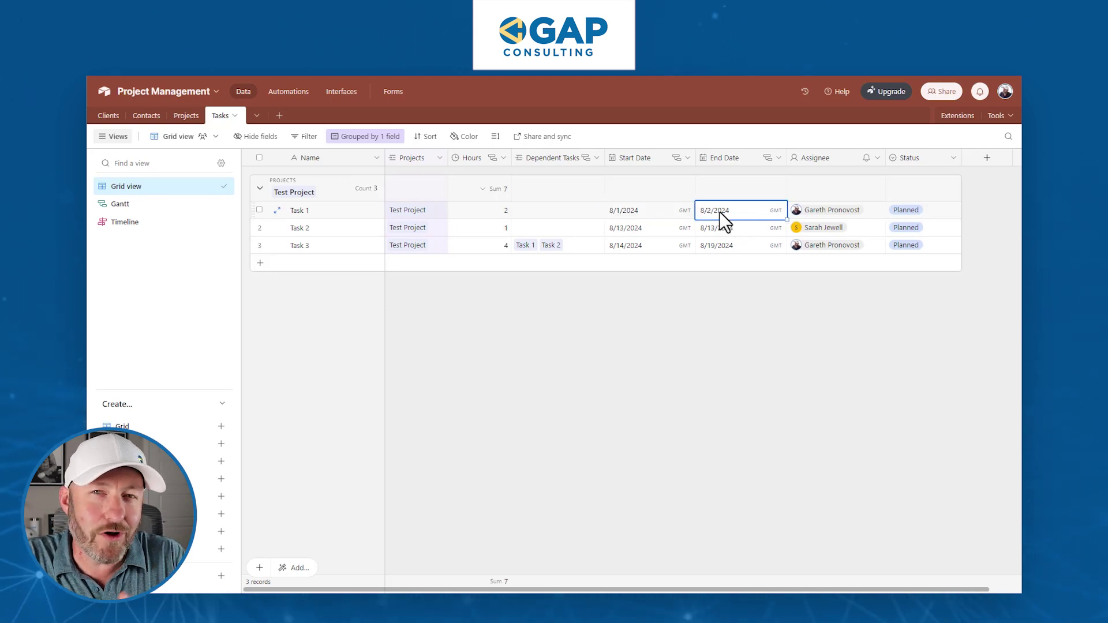
left_click(850, 216)
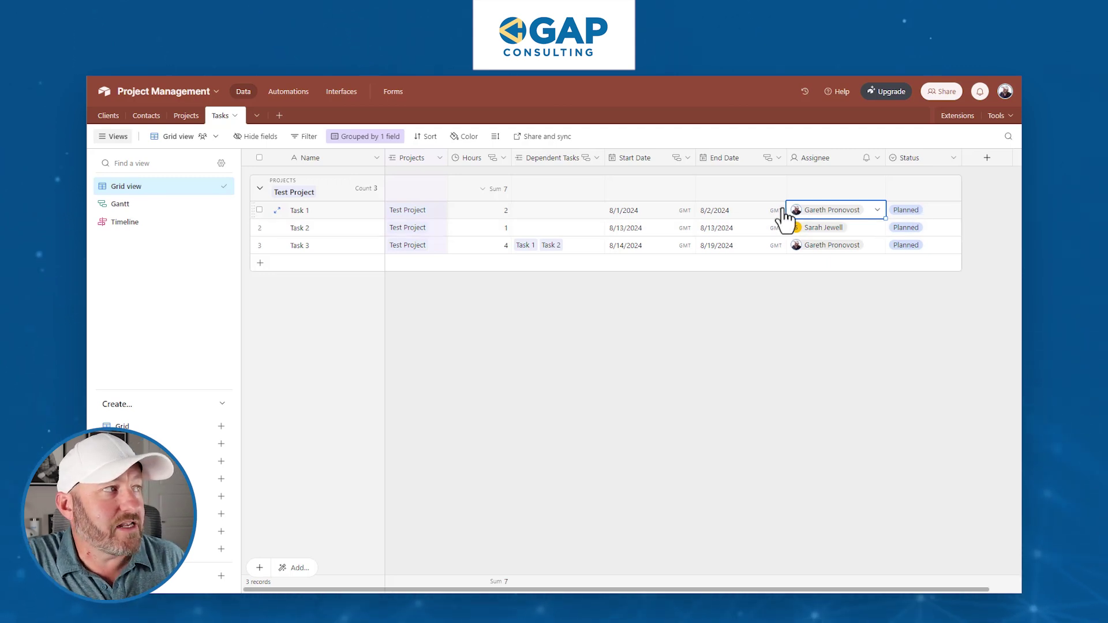
Examine the linked record fields that relate the Clients, Contacts and Projects tables to one another
left_click(106, 117)
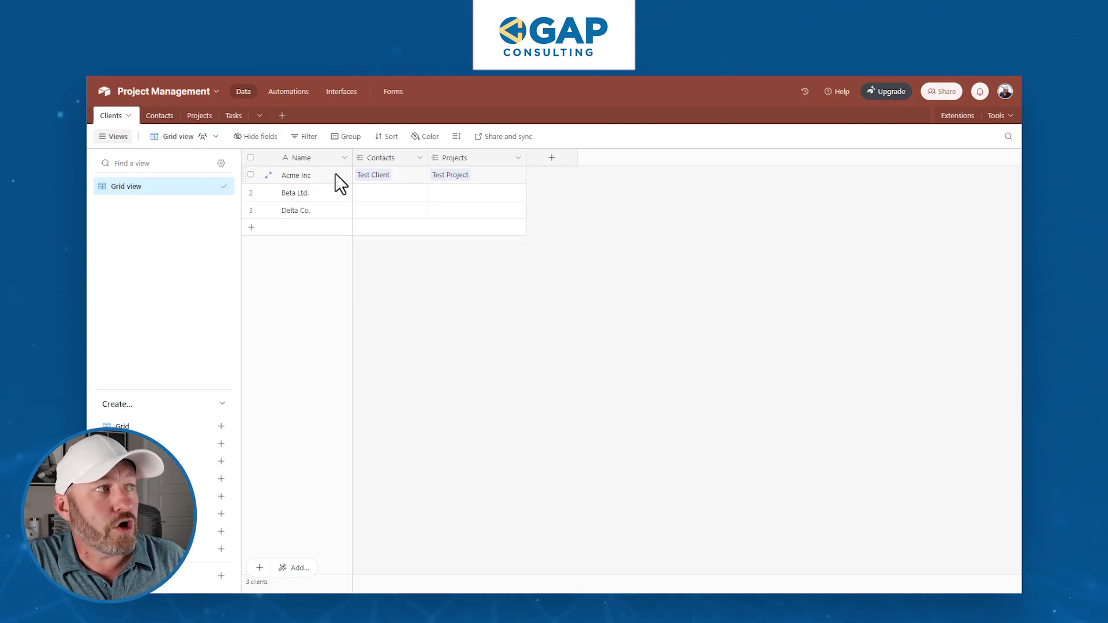
left_click(401, 157)
left_click(444, 158)
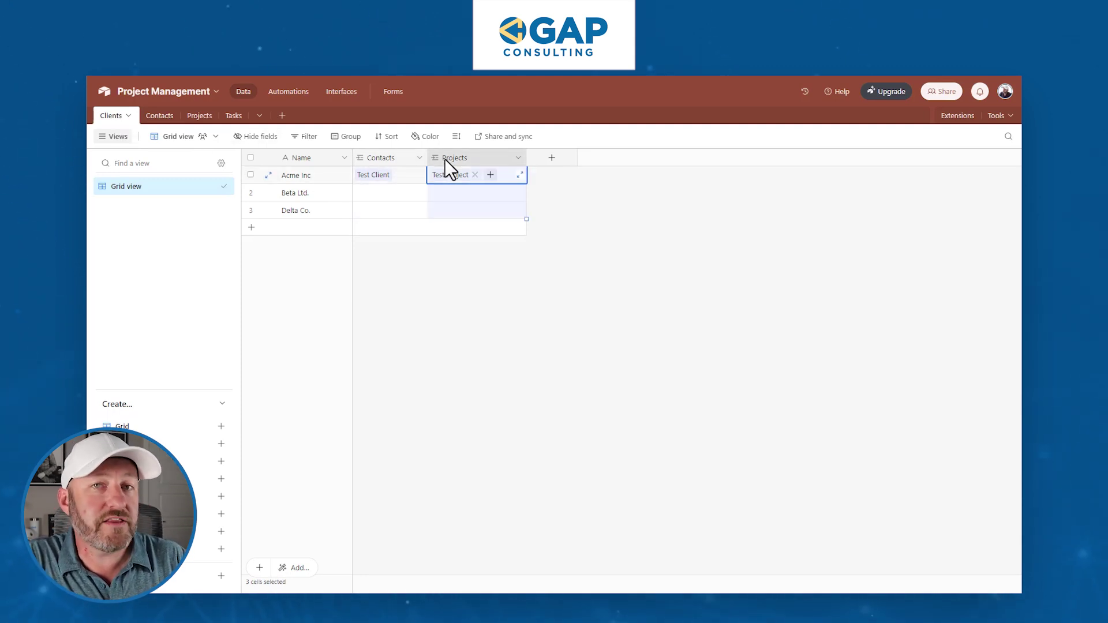
left_click(163, 119)
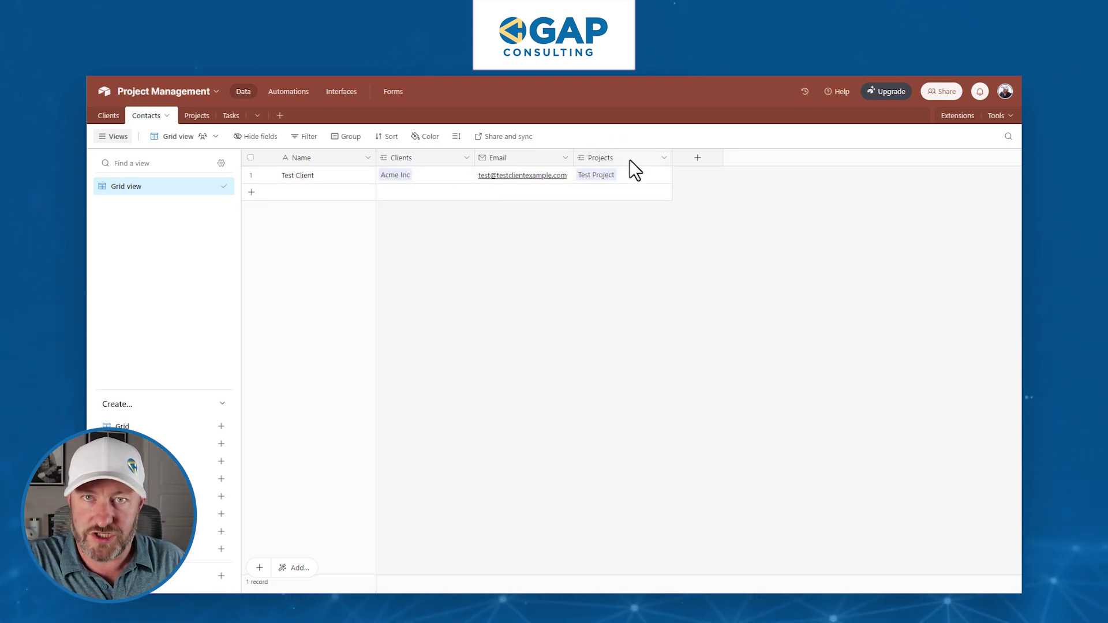
left_click(195, 116)
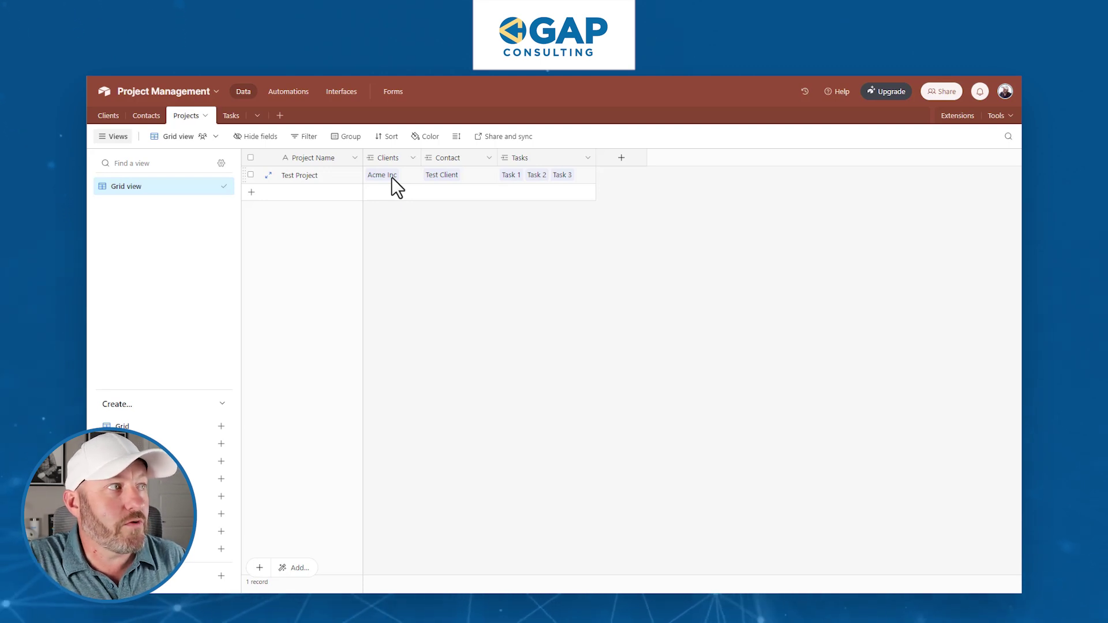
left_click(144, 115)
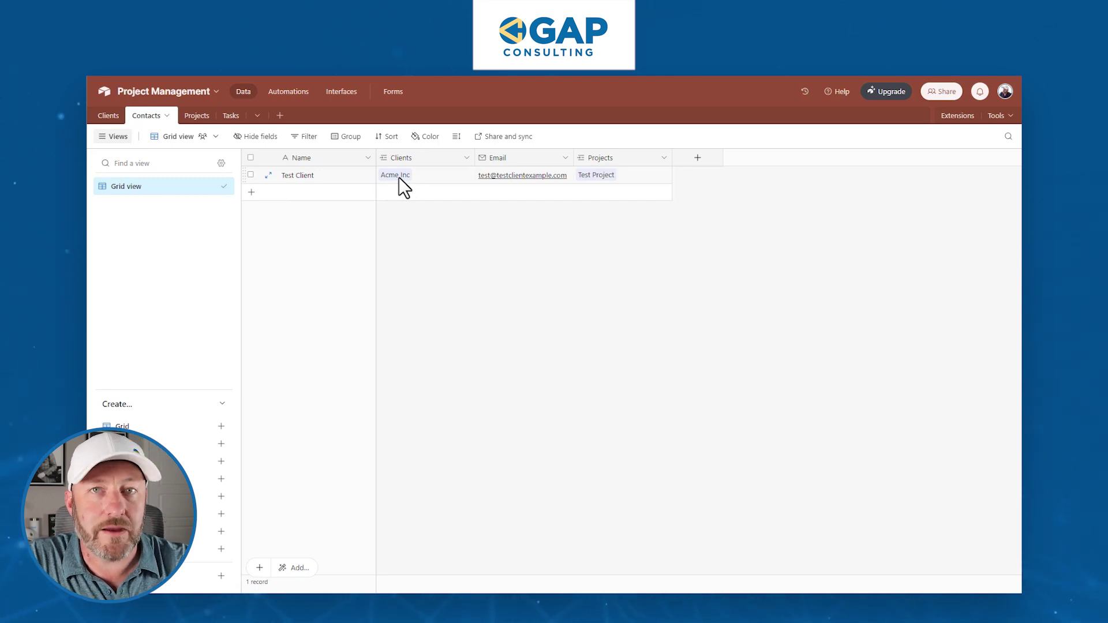
Review the record selection filter in the Contact field's settings in the Projects table
left_click(197, 116)
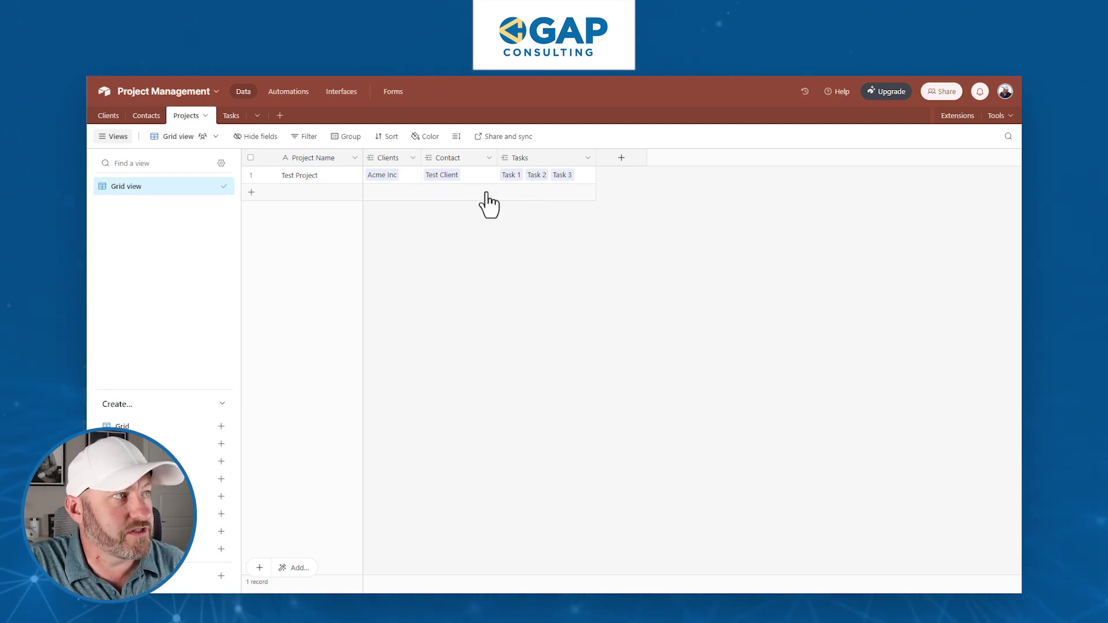
double_click(472, 158)
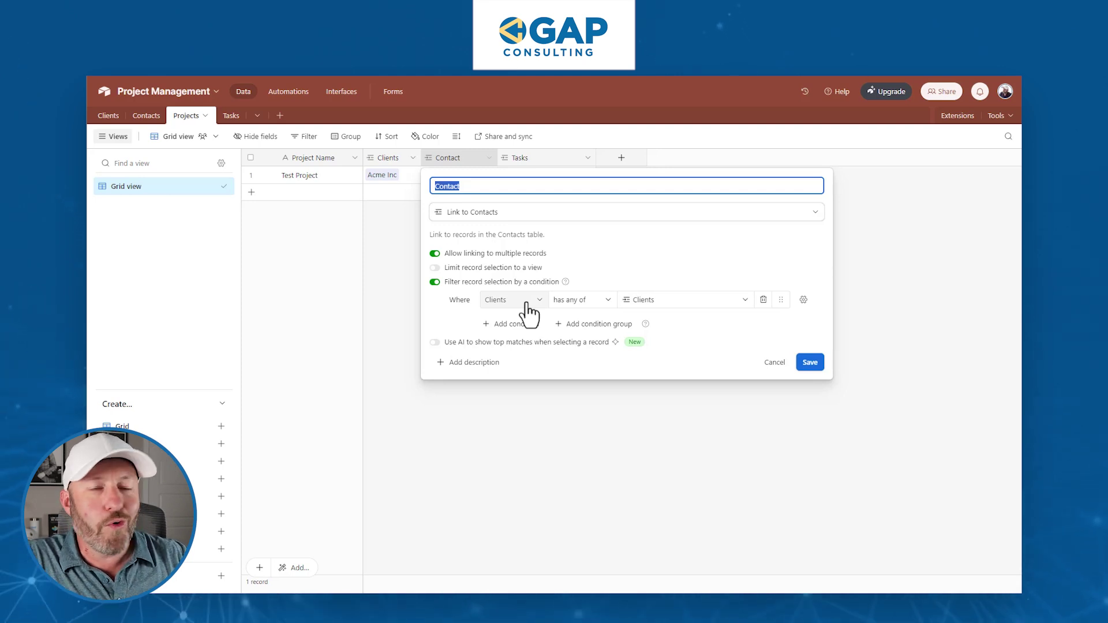
left_click(804, 363)
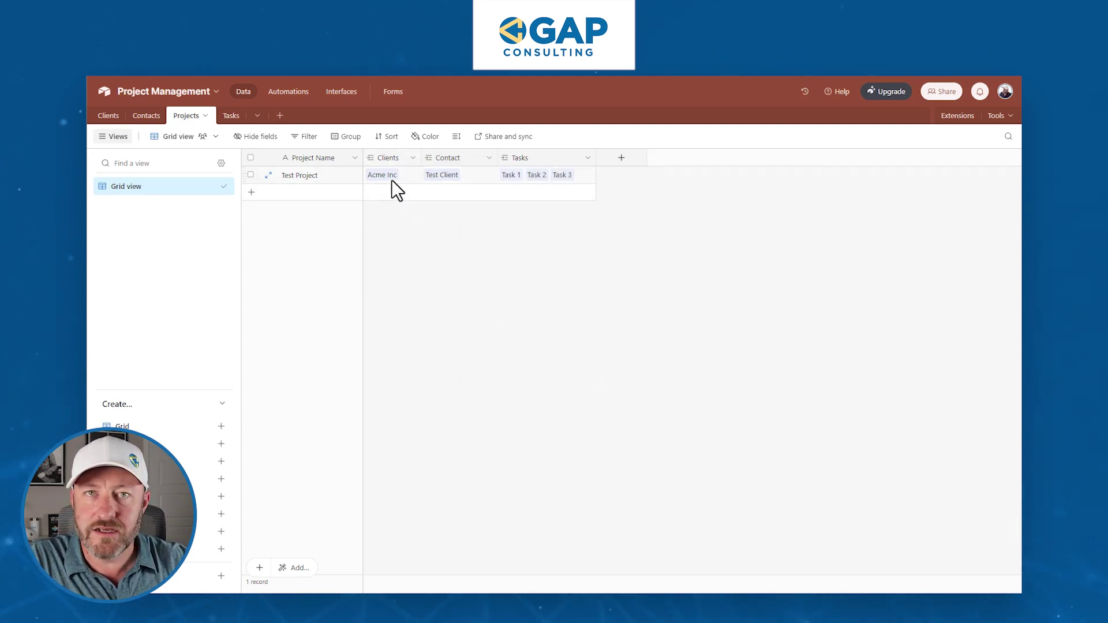
Add a project named Test 2 to the Projects table and link it to the client Delta Co
left_click(315, 193)
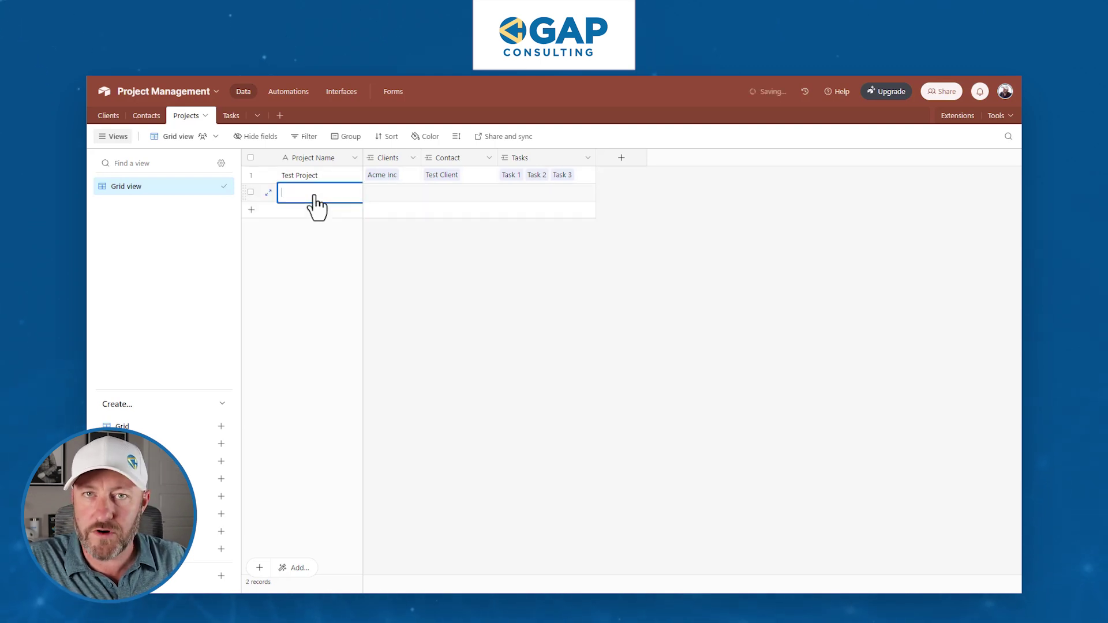
type("Test 2")
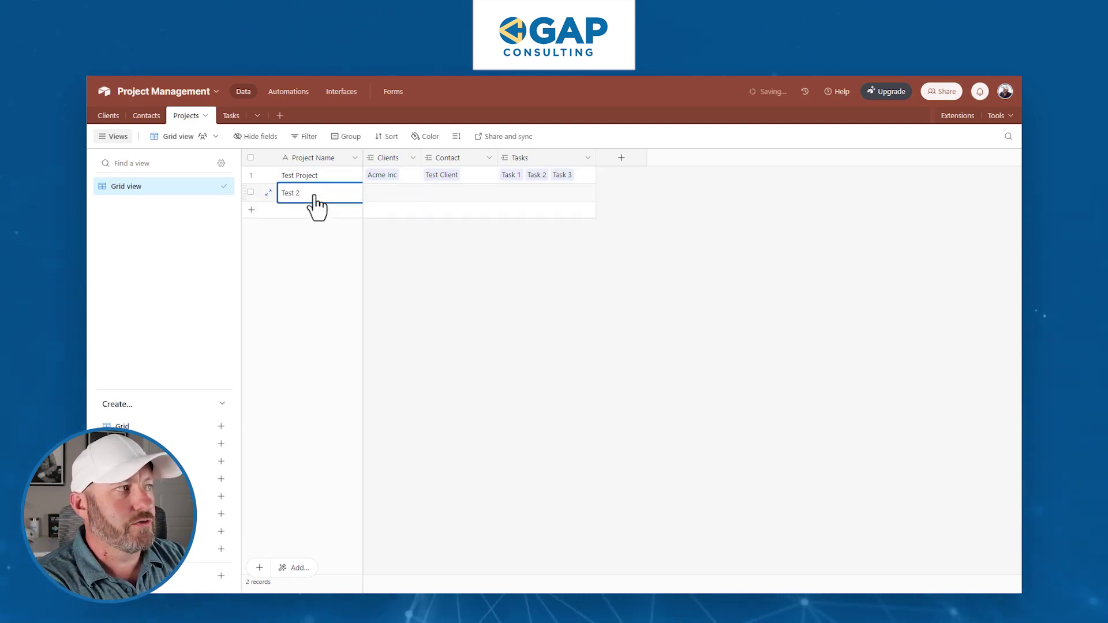
key("Return")
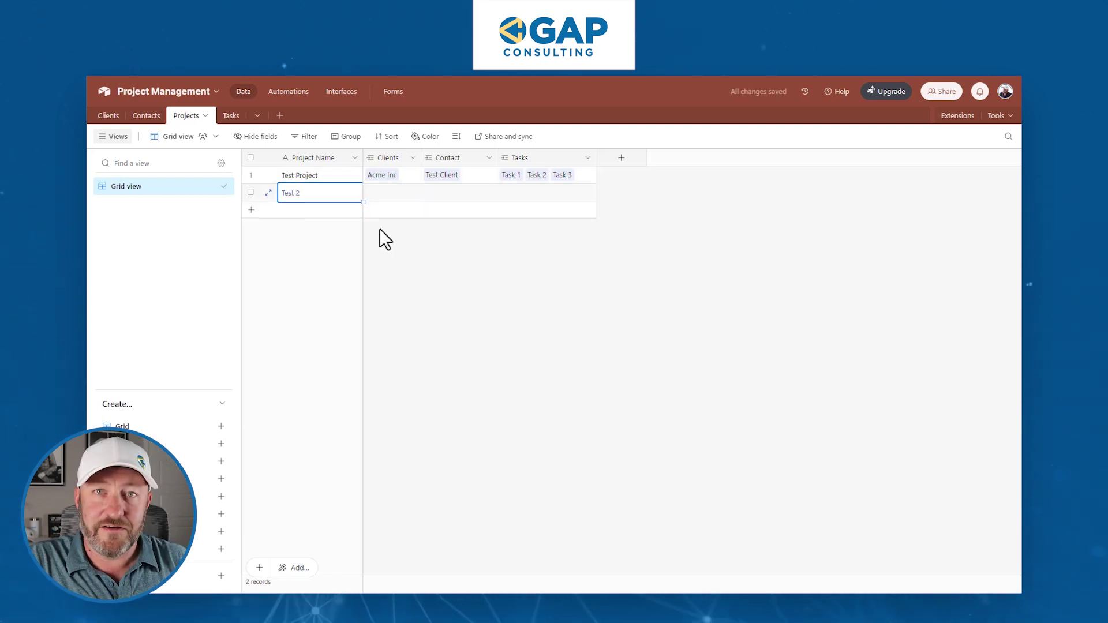
left_click(377, 197)
left_click(378, 199)
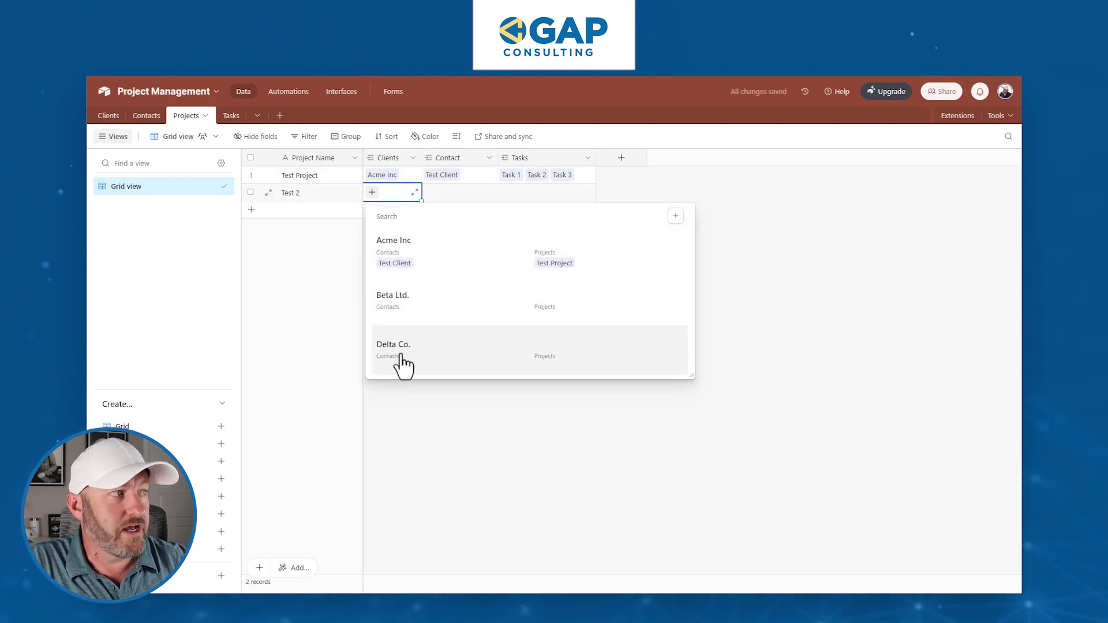
left_click(413, 356)
left_click(403, 265)
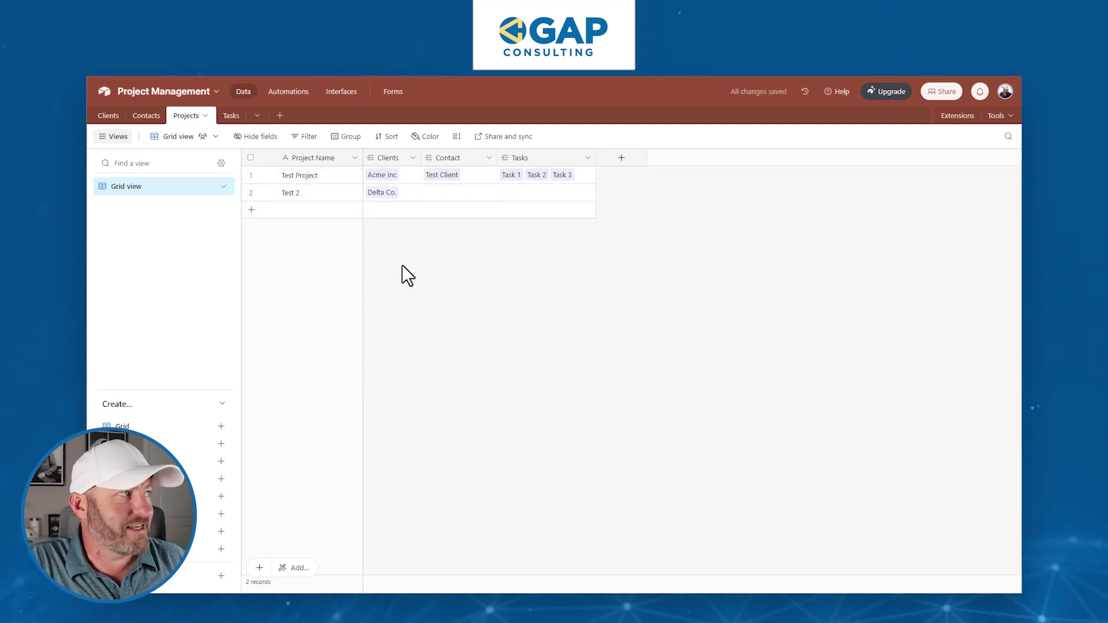
Check Delta Co.'s linked contacts in the Clients table and inspect the Contact cell of the Test 2 project
left_click(109, 118)
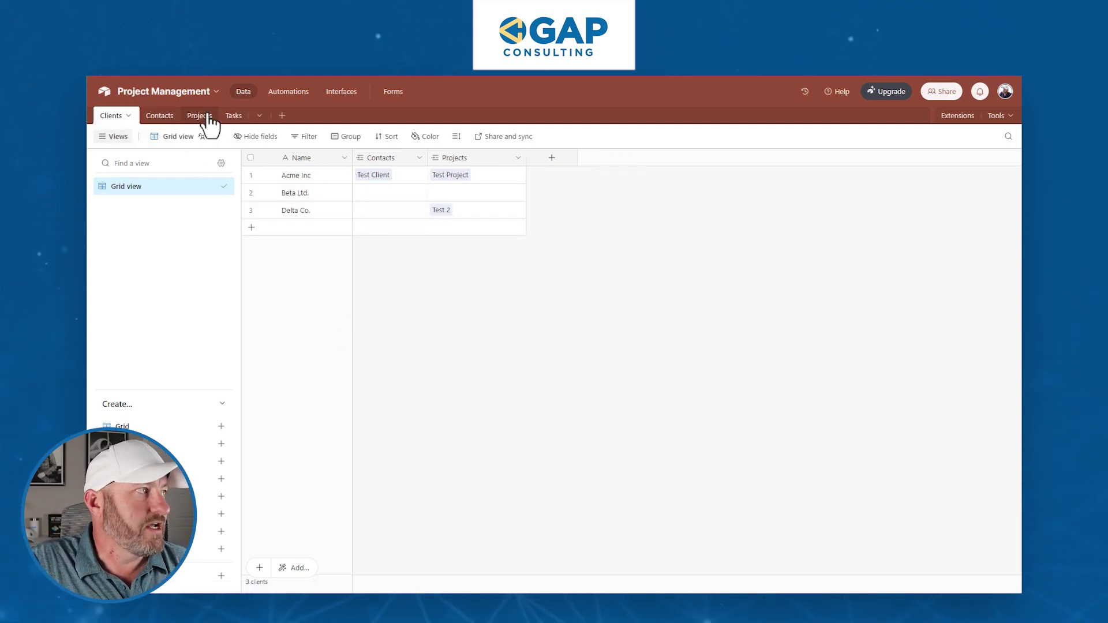
left_click(199, 116)
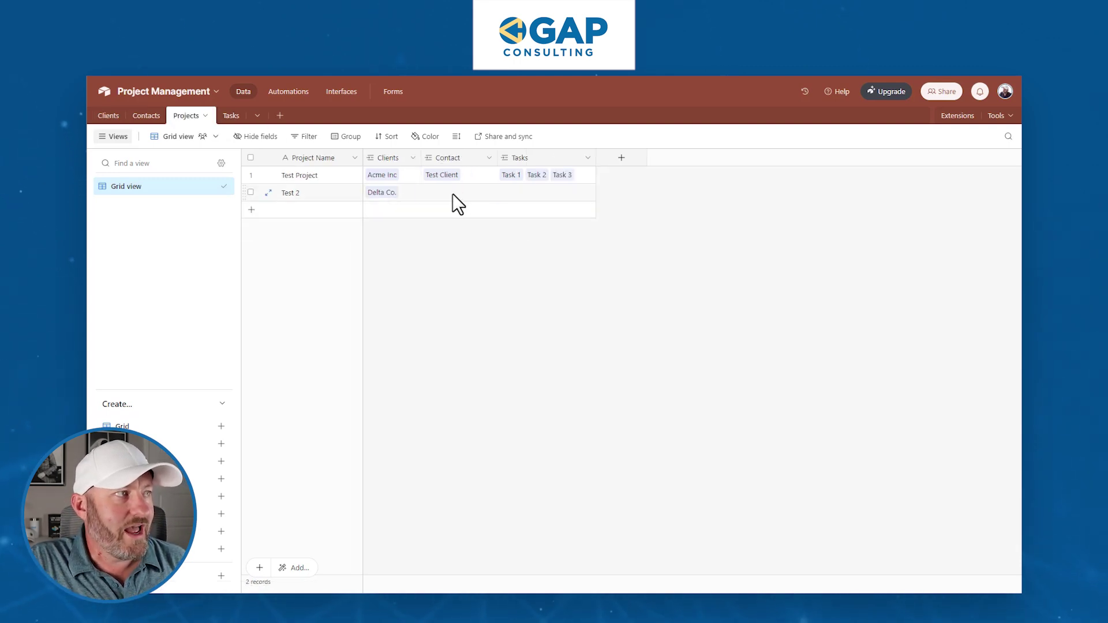
left_click(429, 192)
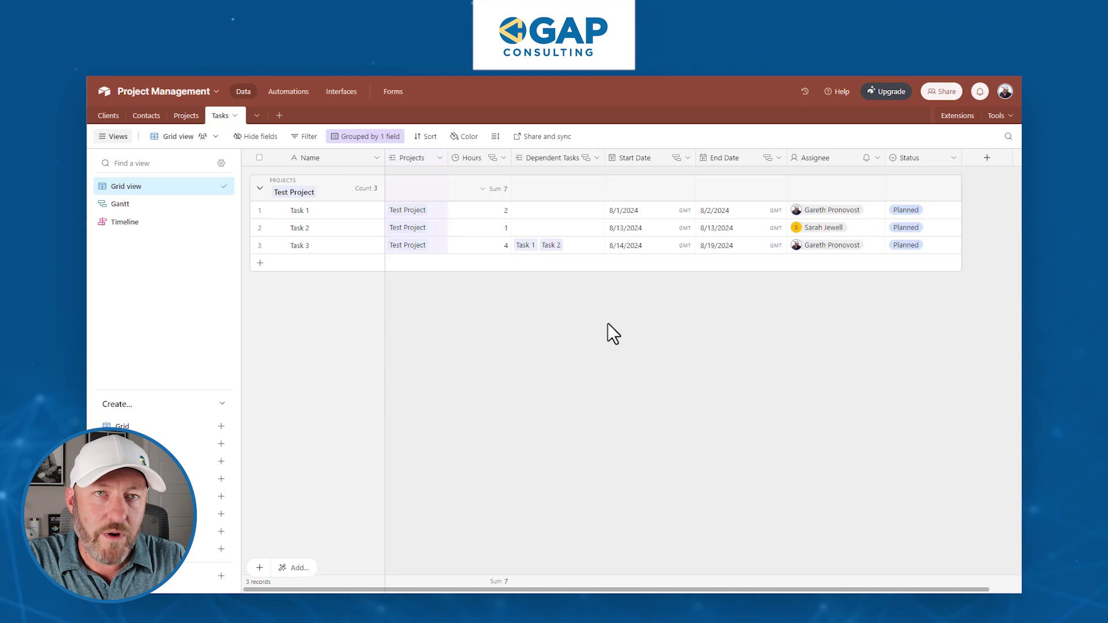
Rename the Hours duration field in the Tasks table as Days
double_click(475, 162)
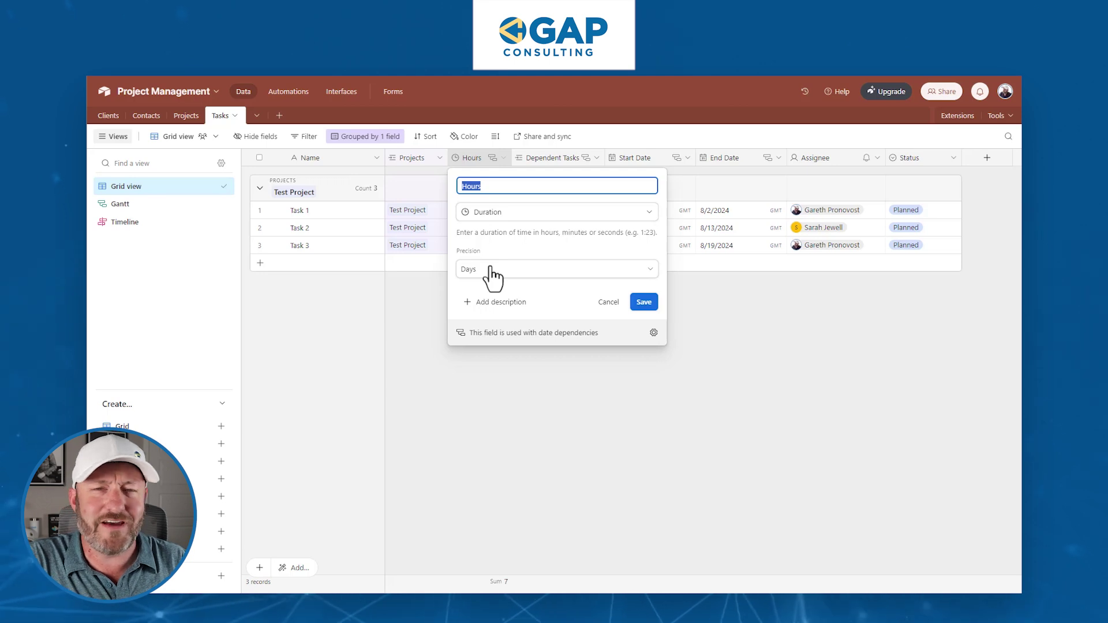
type("Da")
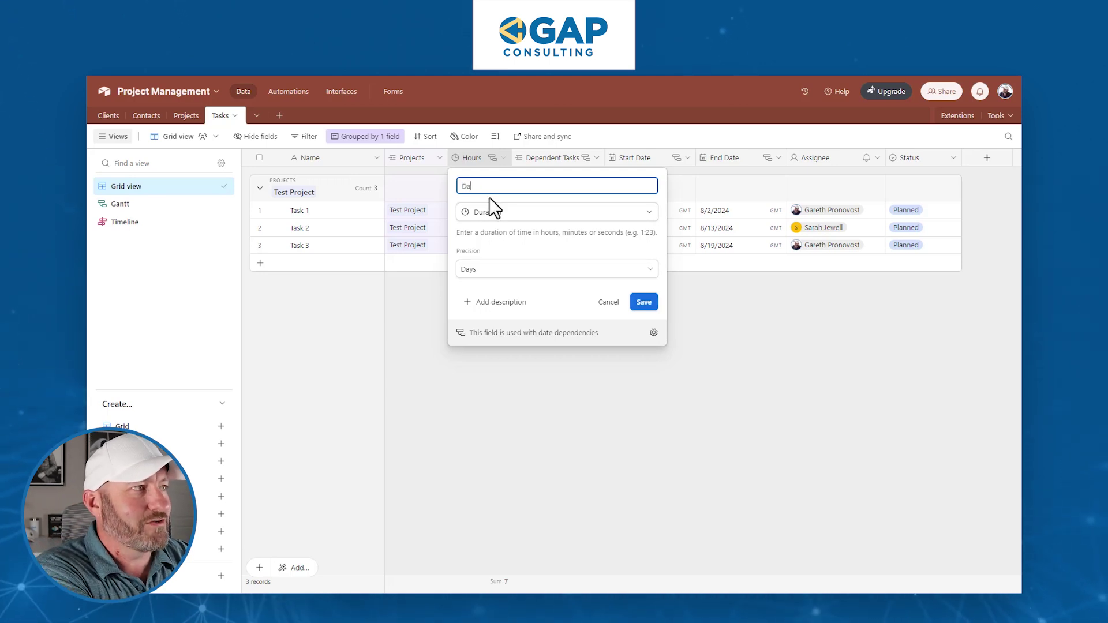
key("BackSpace")
key("BackSpace")
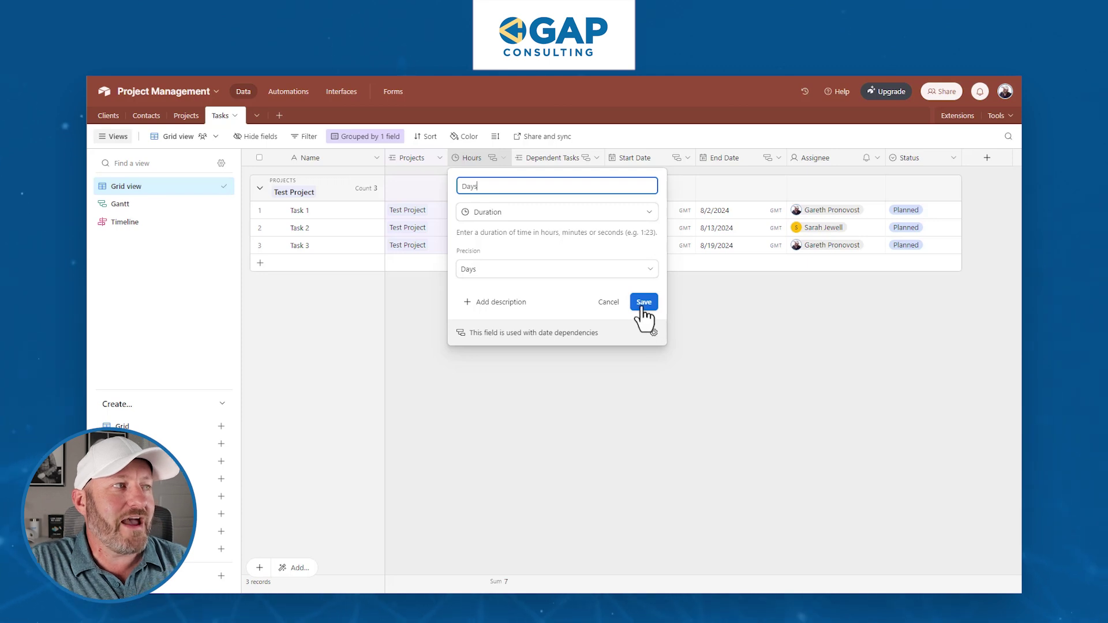
left_click(643, 304)
Review the duration settings of the Days field and the date settings of the Start Date field
left_click(488, 215)
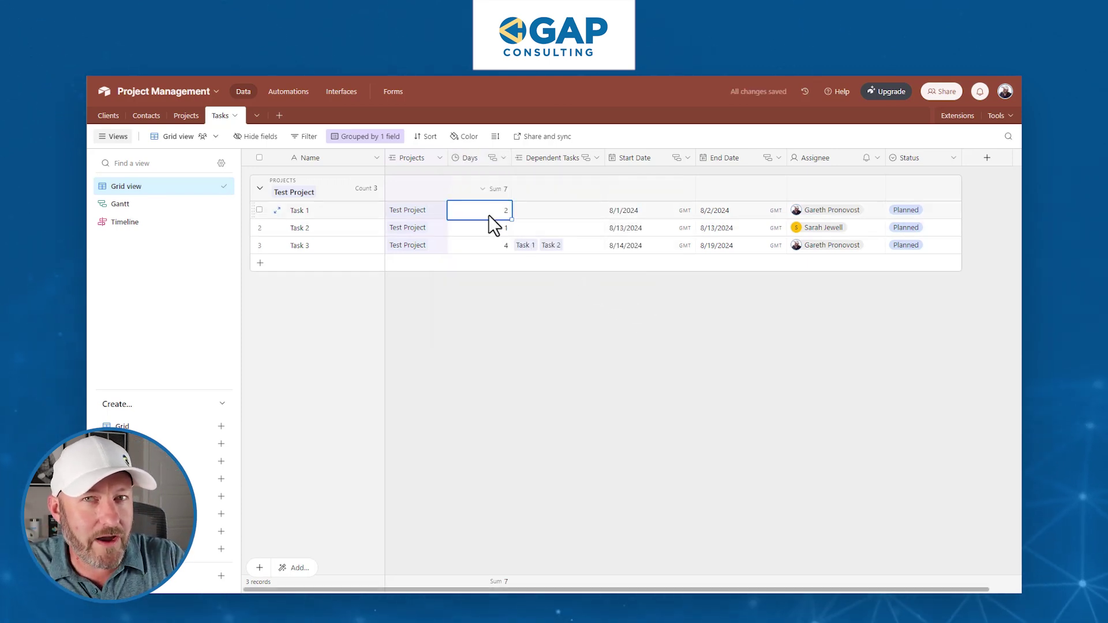
double_click(472, 164)
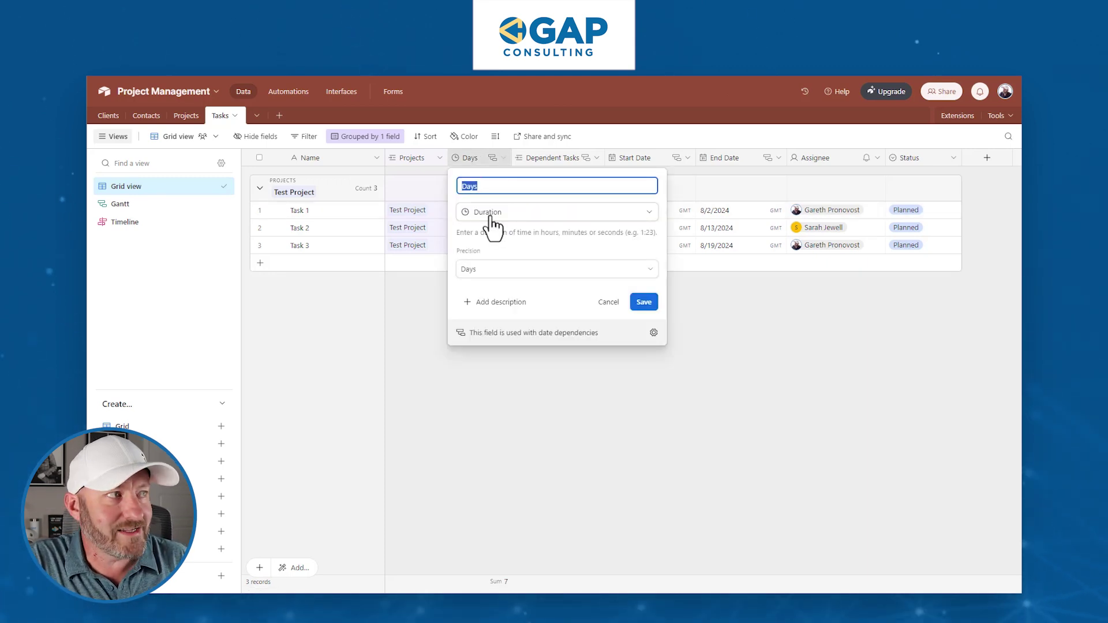
left_click(644, 302)
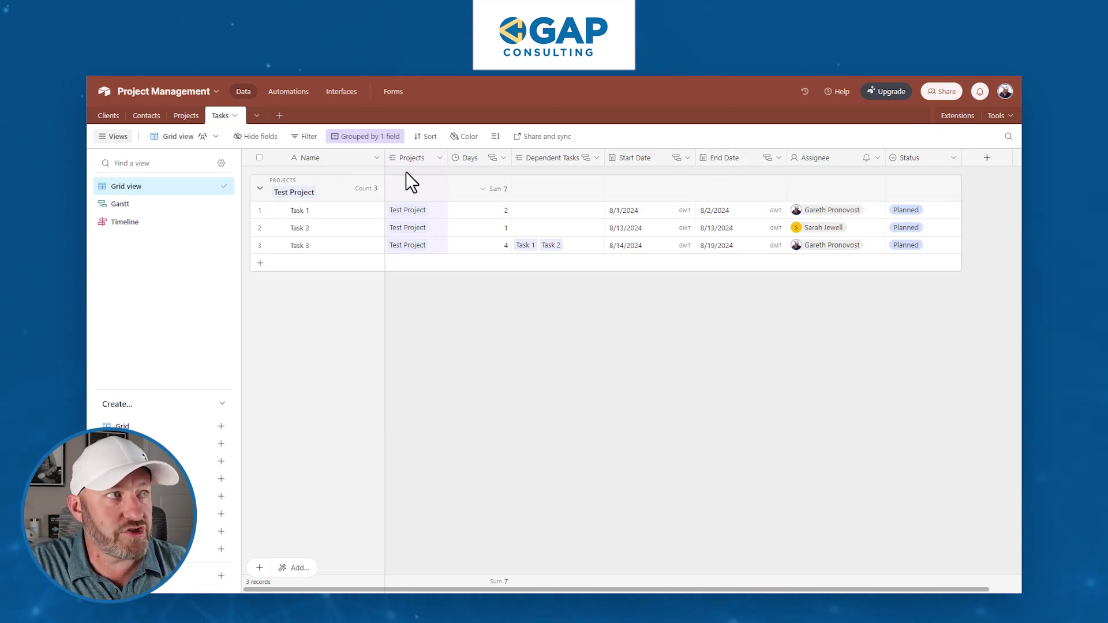
double_click(638, 157)
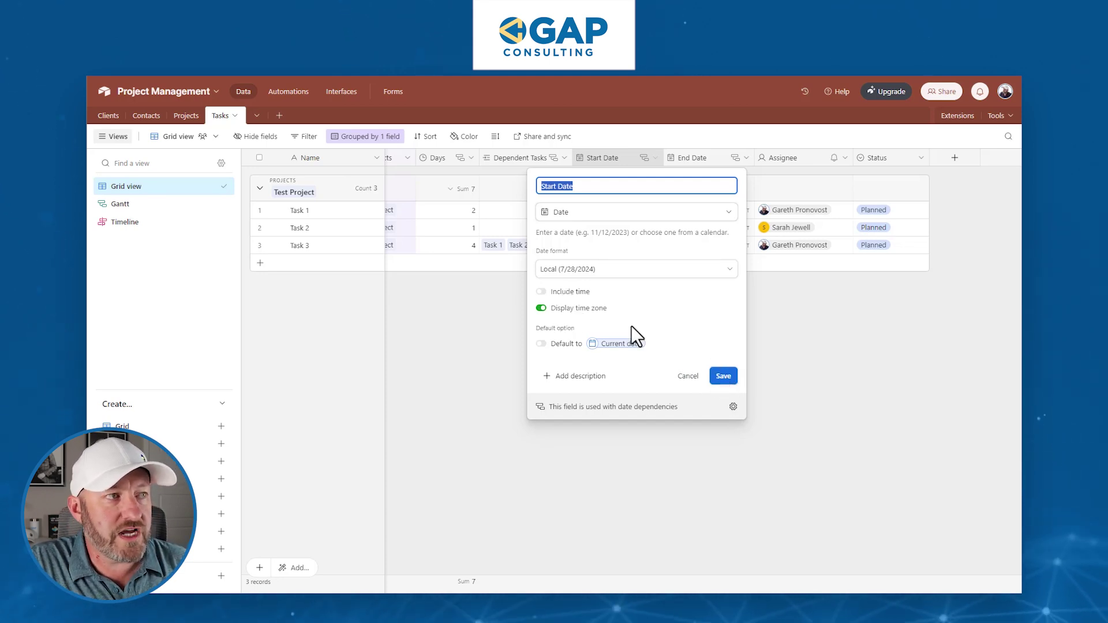
left_click(723, 377)
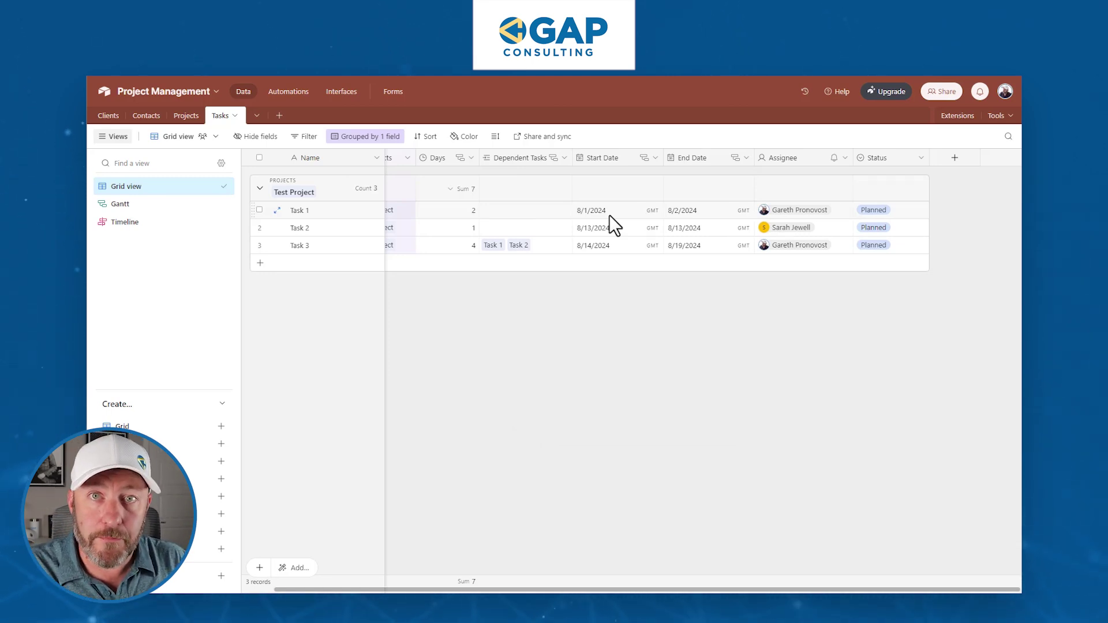
Review the link settings of the Dependent Tasks field and open its date dependencies configuration
double_click(528, 160)
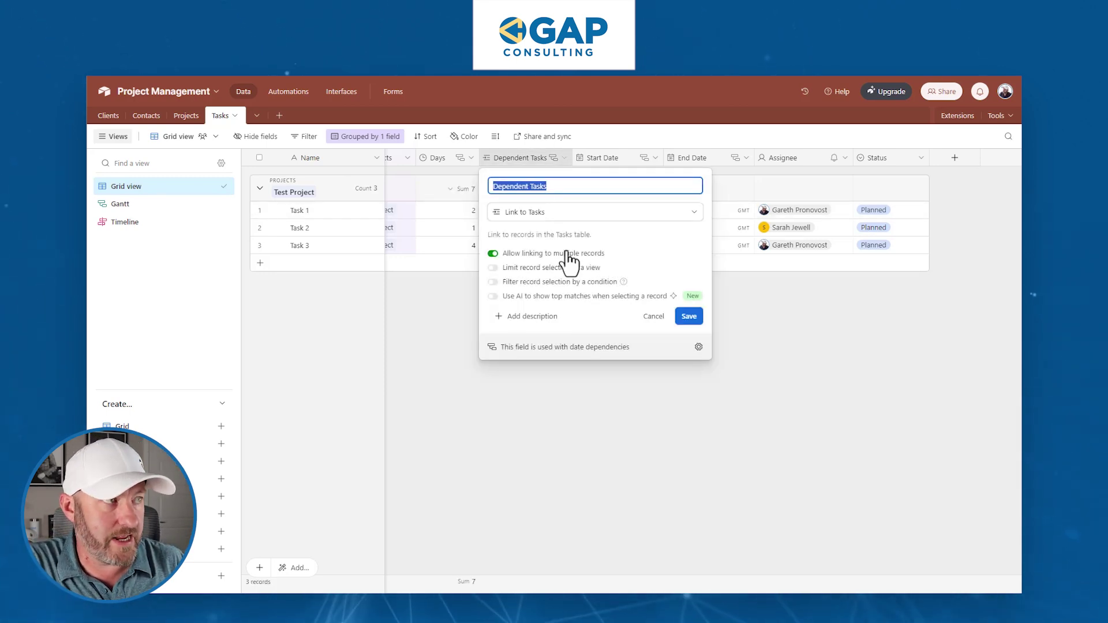
left_click(421, 320)
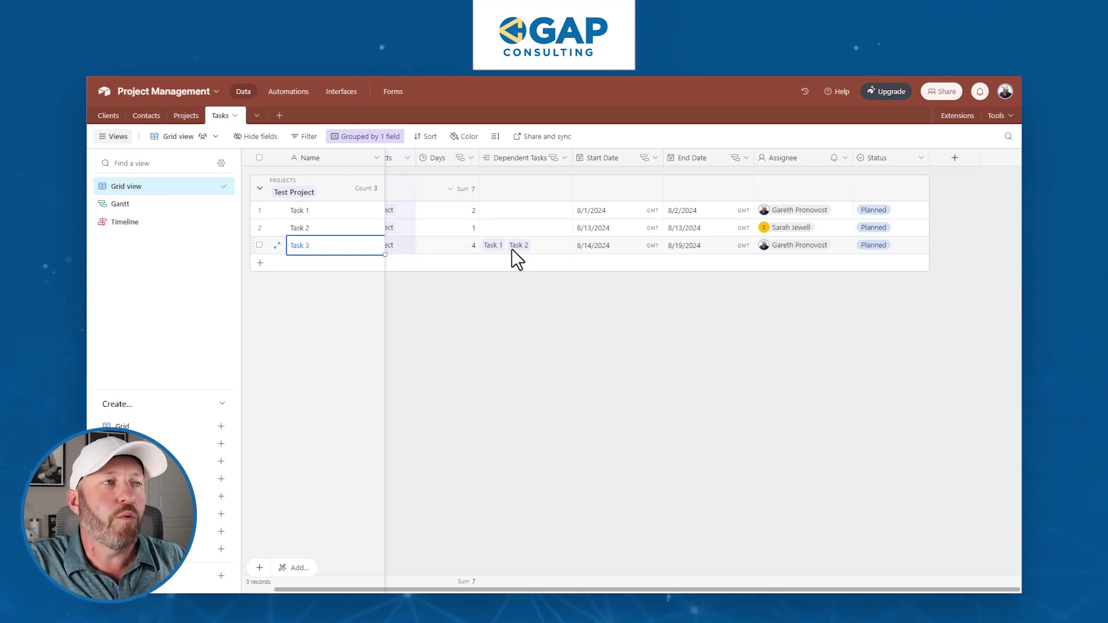
double_click(528, 158)
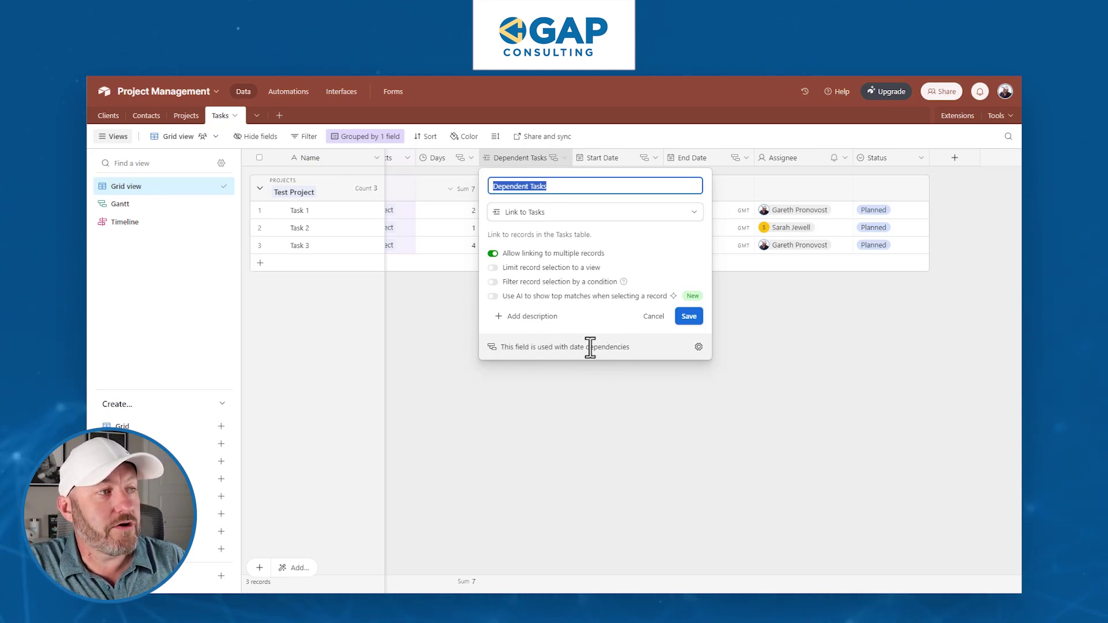
left_click(698, 347)
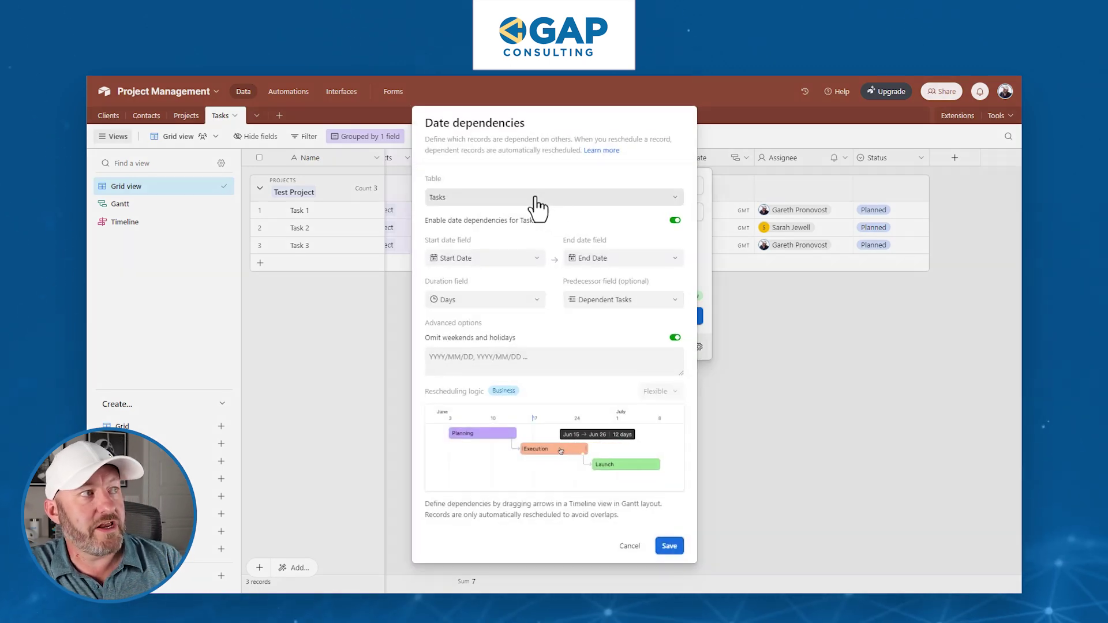
Examine the table and duration field choices in the date dependencies configuration of the Tasks table
left_click(487, 202)
left_click(484, 202)
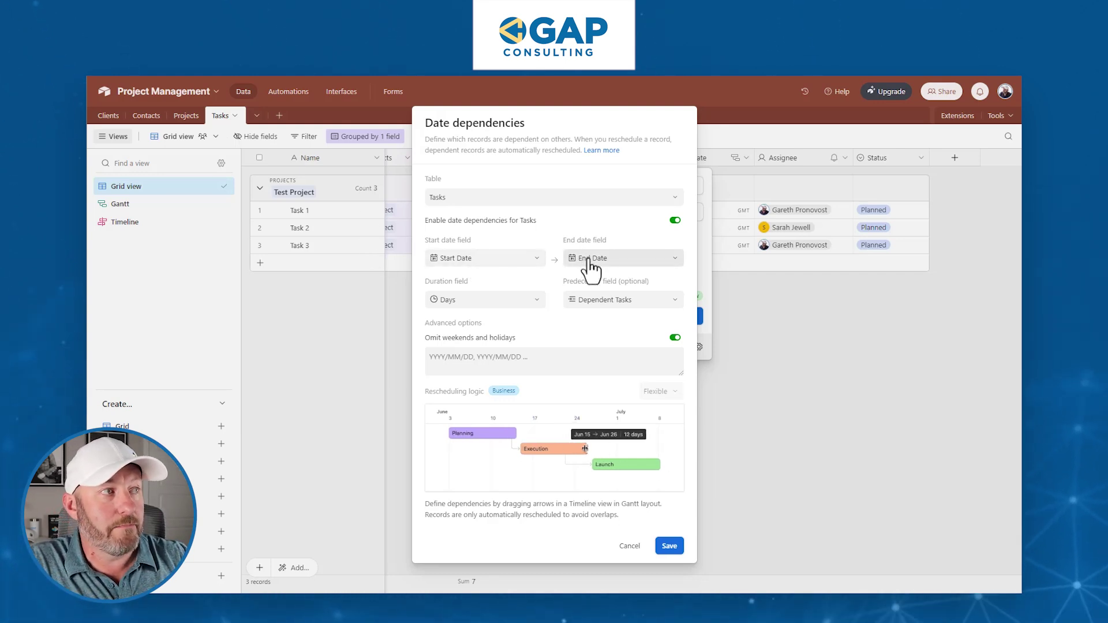
left_click(448, 305)
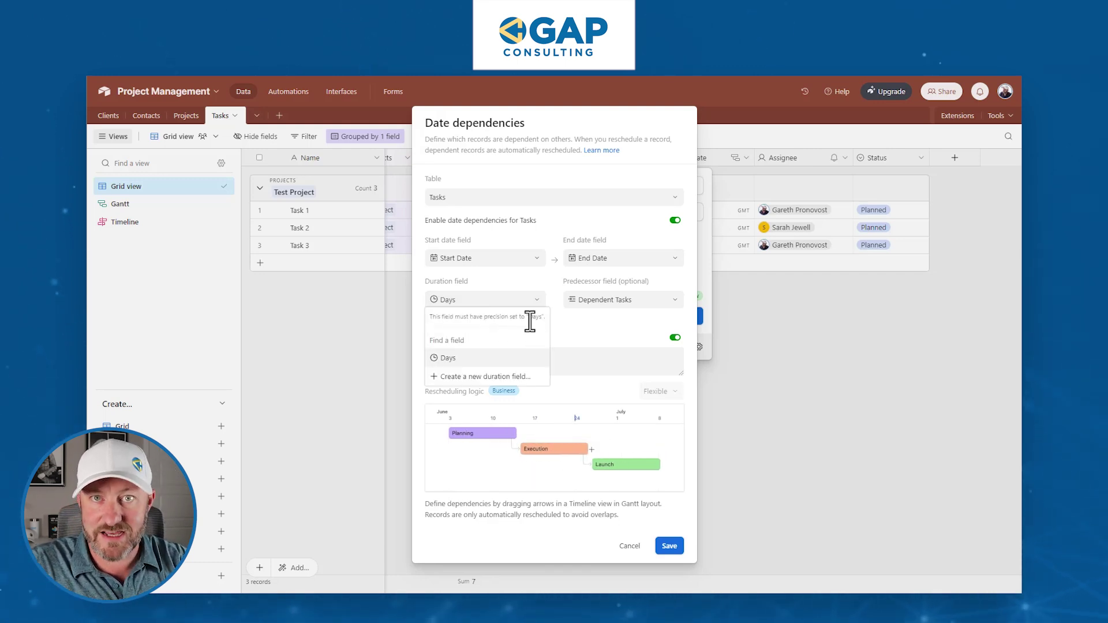
left_click(563, 322)
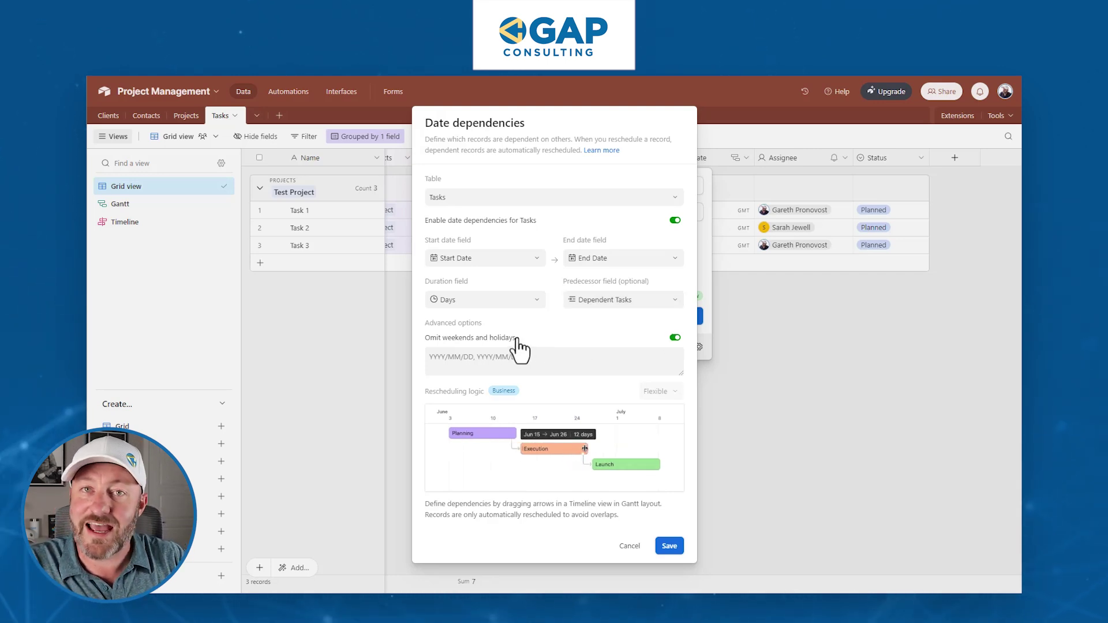
Add December 25, 2024 to the omitted holidays in the date dependencies configuration
left_click(579, 357)
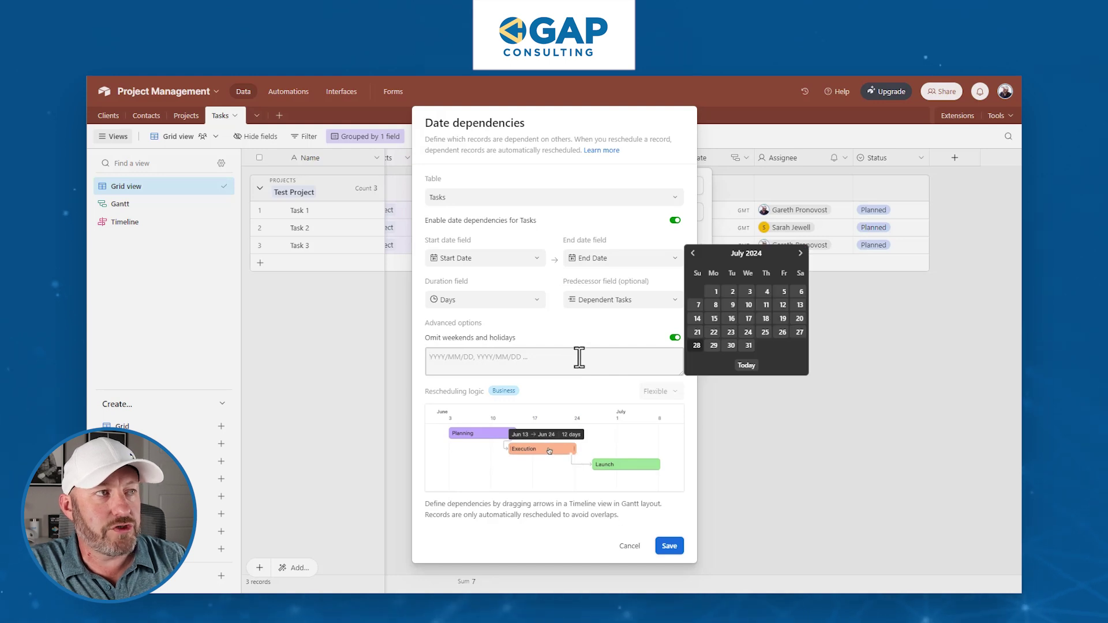
left_click(800, 253)
left_click(800, 254)
left_click(800, 253)
left_click(800, 253)
left_click(801, 254)
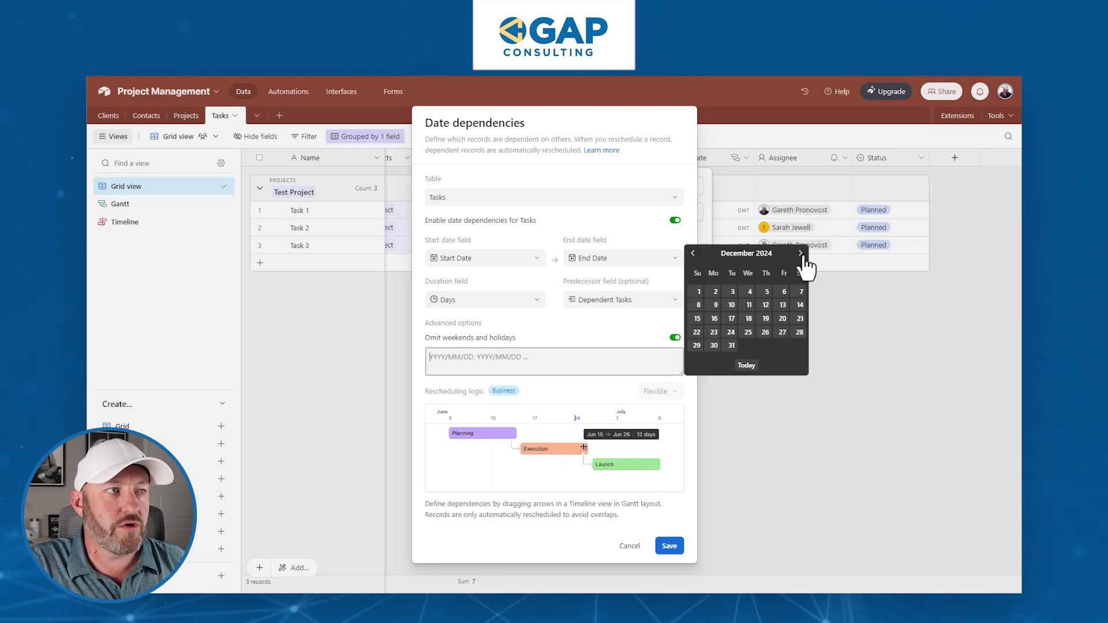
left_click(748, 332)
left_click(583, 320)
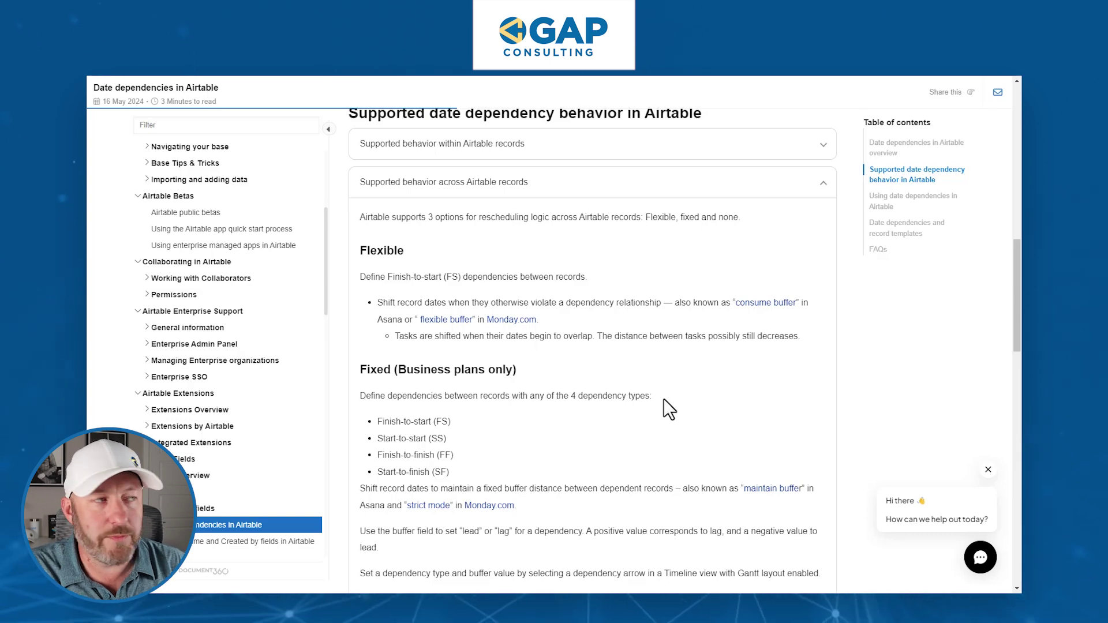
Switch to the Date dependencies in Airtable help article and read about the Flexible, Fixed and None rescheduling options
scroll(664, 399, "down", 4)
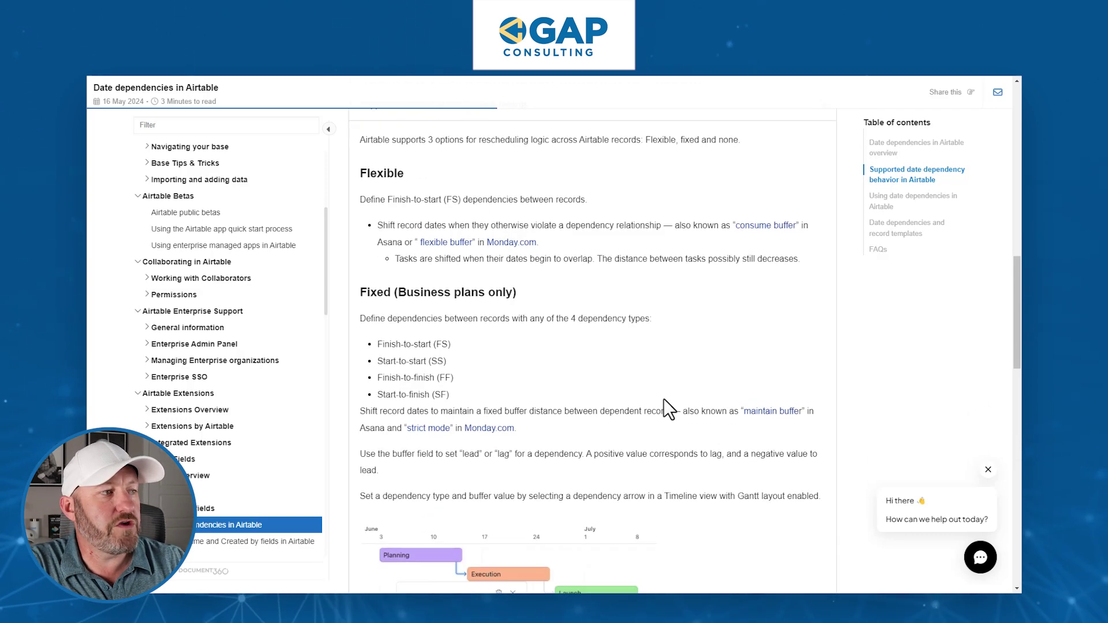
scroll(640, 396, "up", 6)
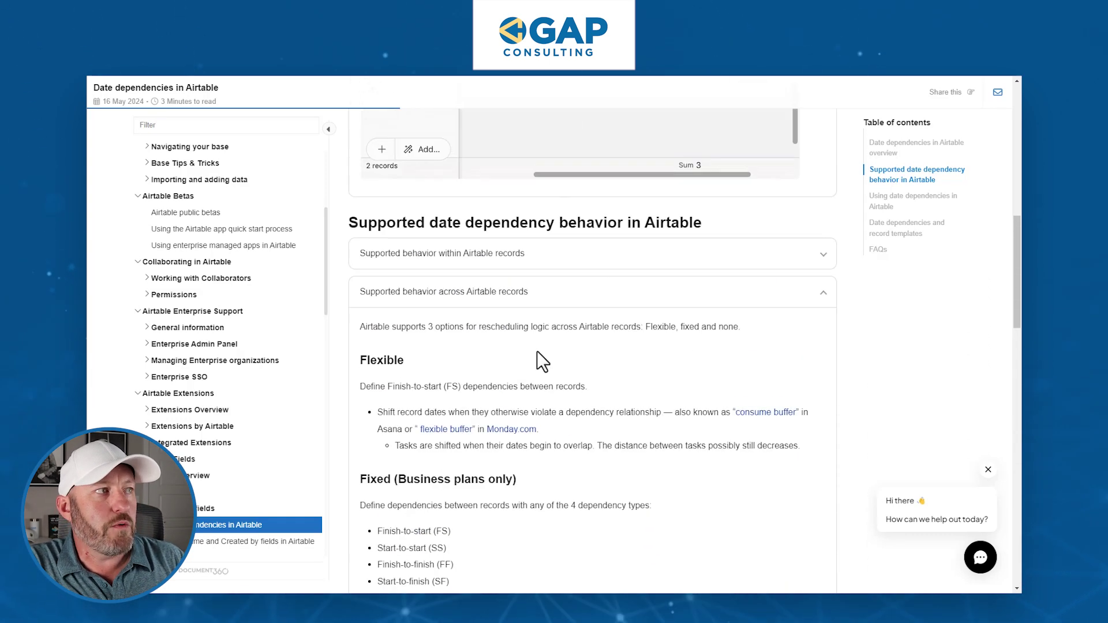
scroll(422, 359, "down", 1)
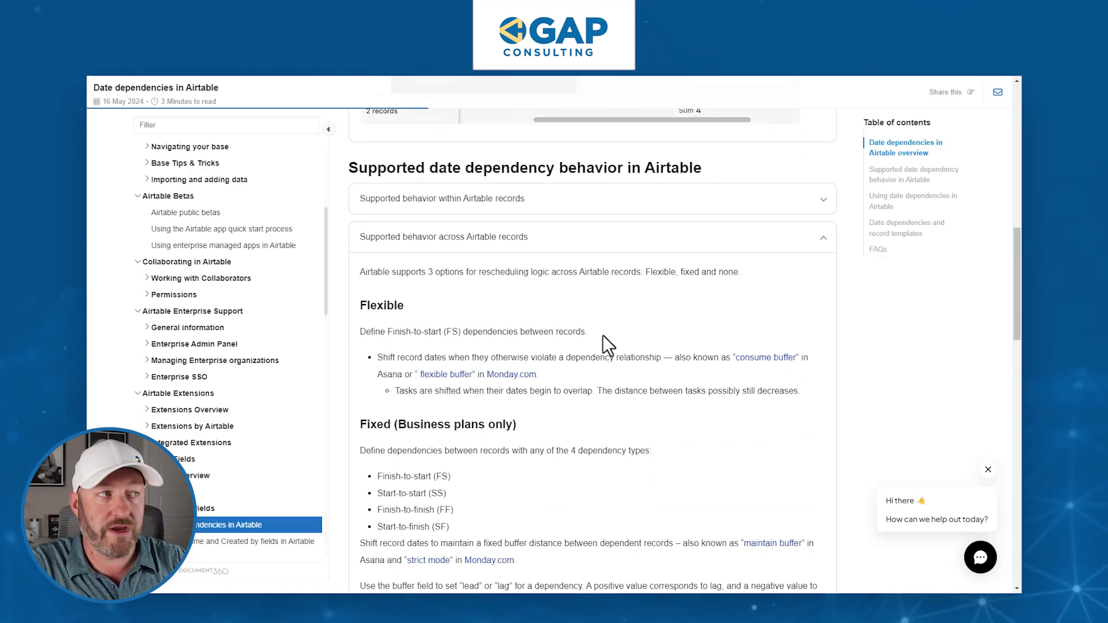
scroll(634, 338, "down", 1)
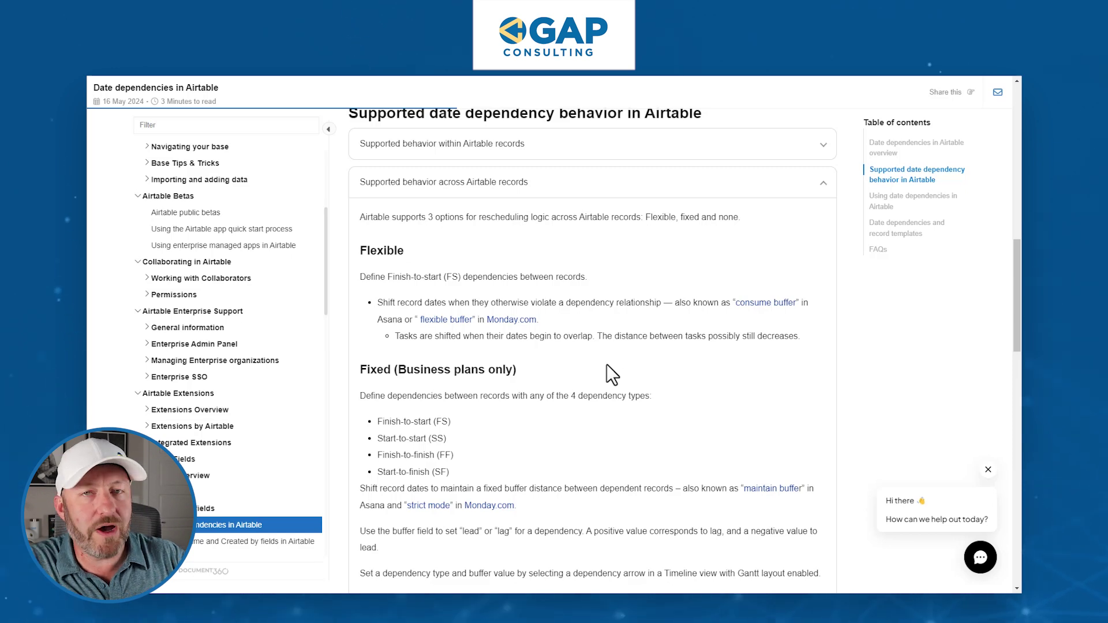
scroll(607, 366, "down", 3)
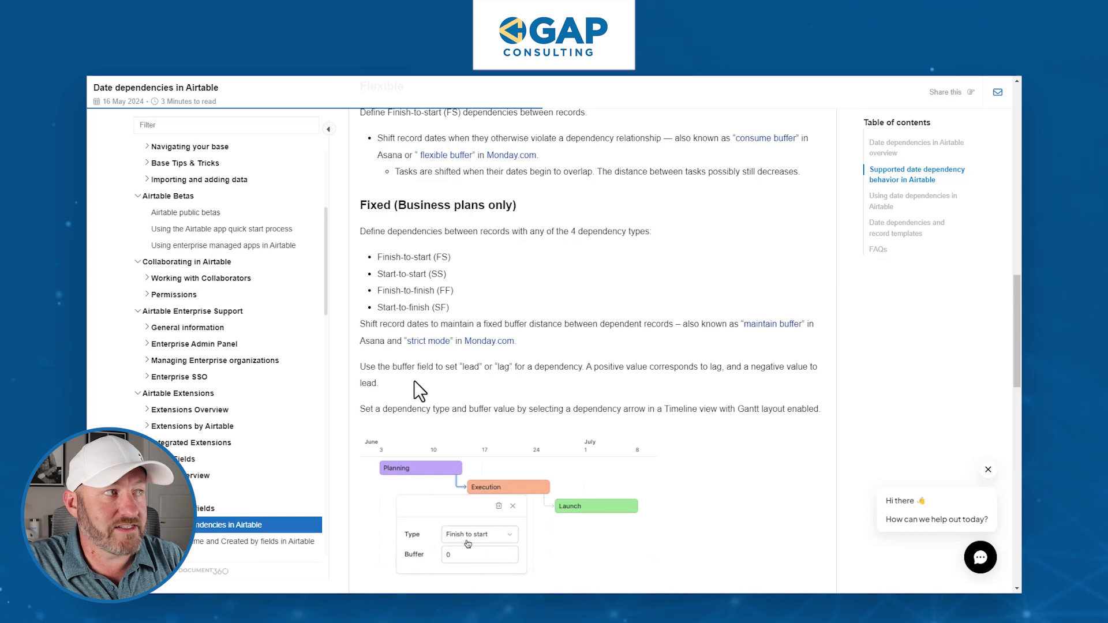
scroll(438, 375, "down", 5)
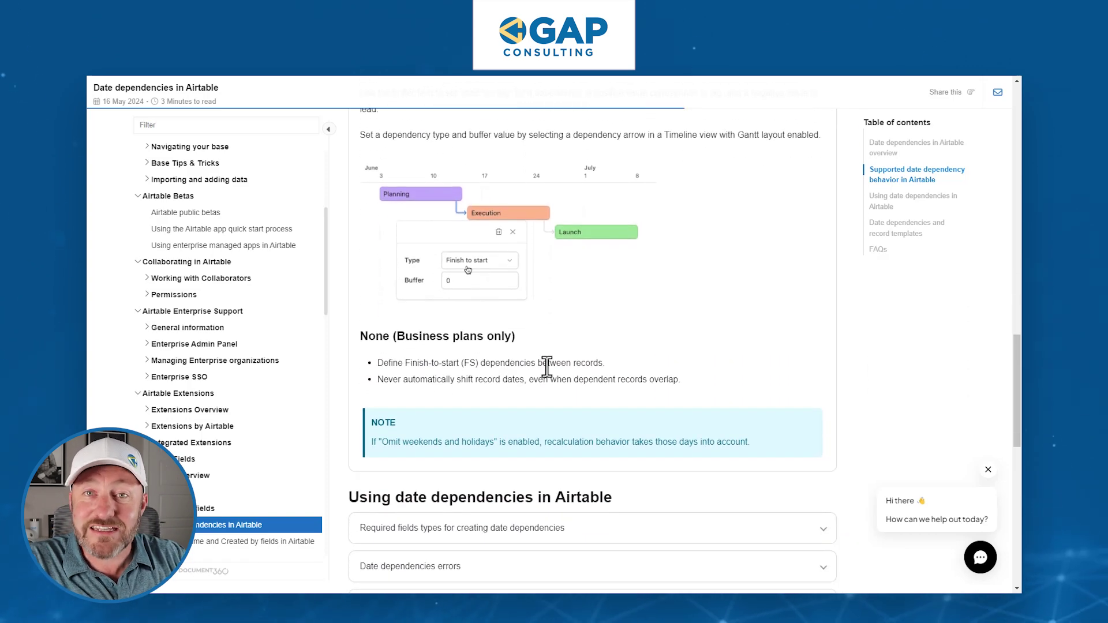
scroll(546, 364, "down", 2)
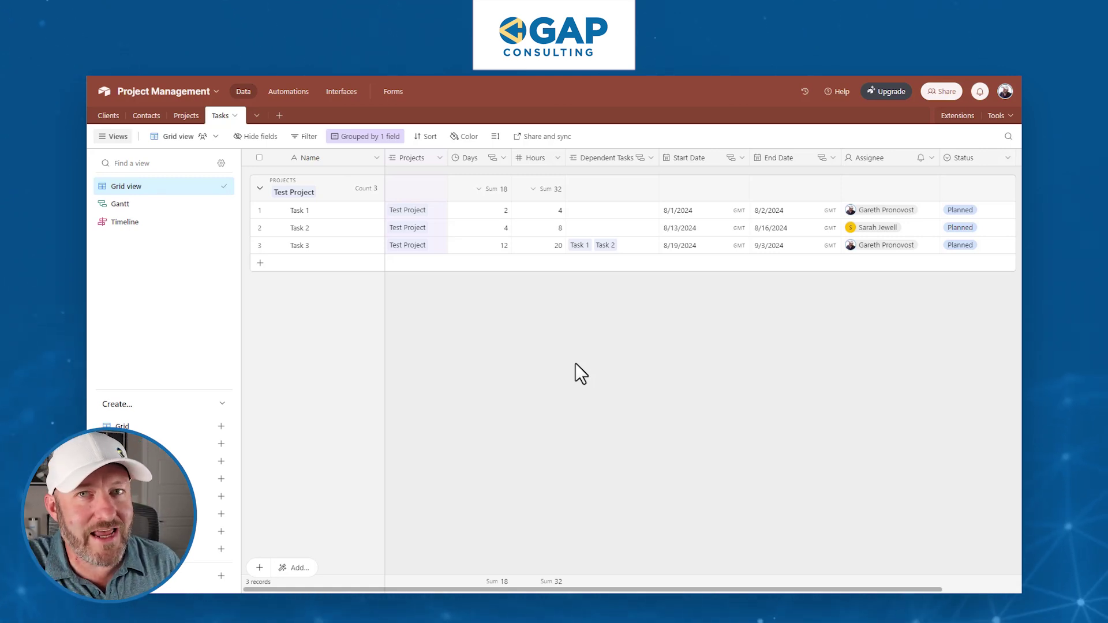
Back in the Airtable base, review the number settings of the Hours field and the duration settings of the Days field
double_click(538, 161)
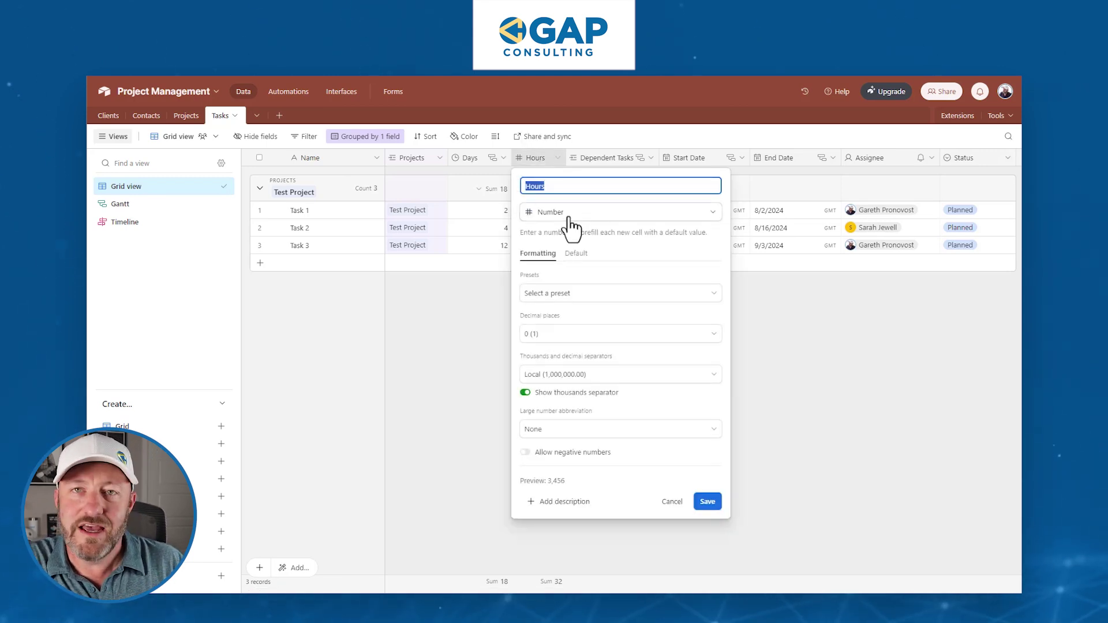
left_click(620, 161)
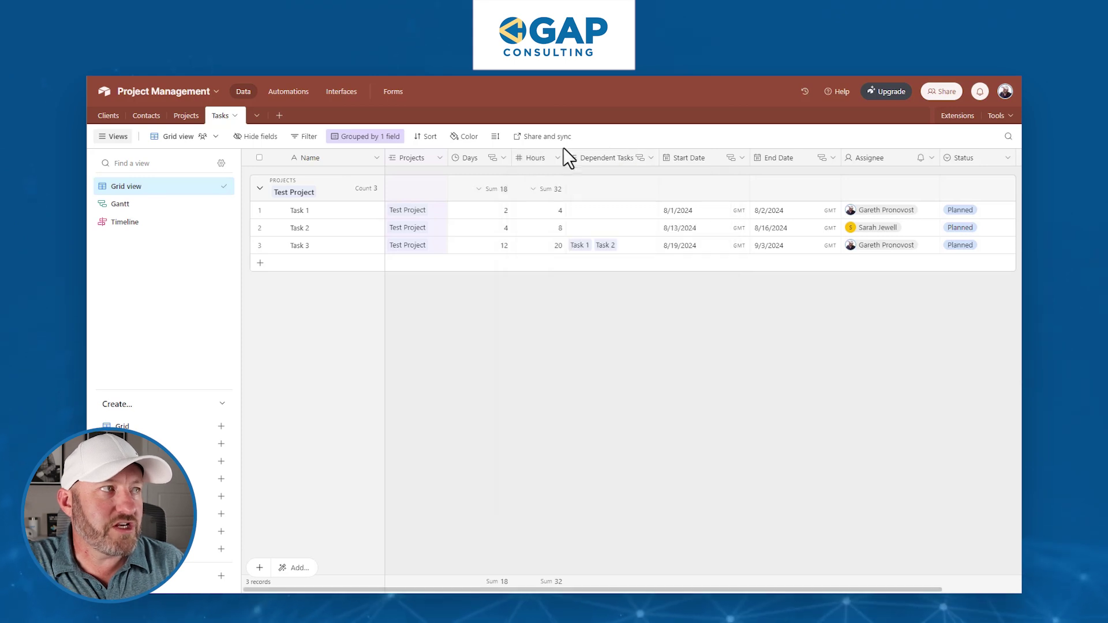
double_click(476, 160)
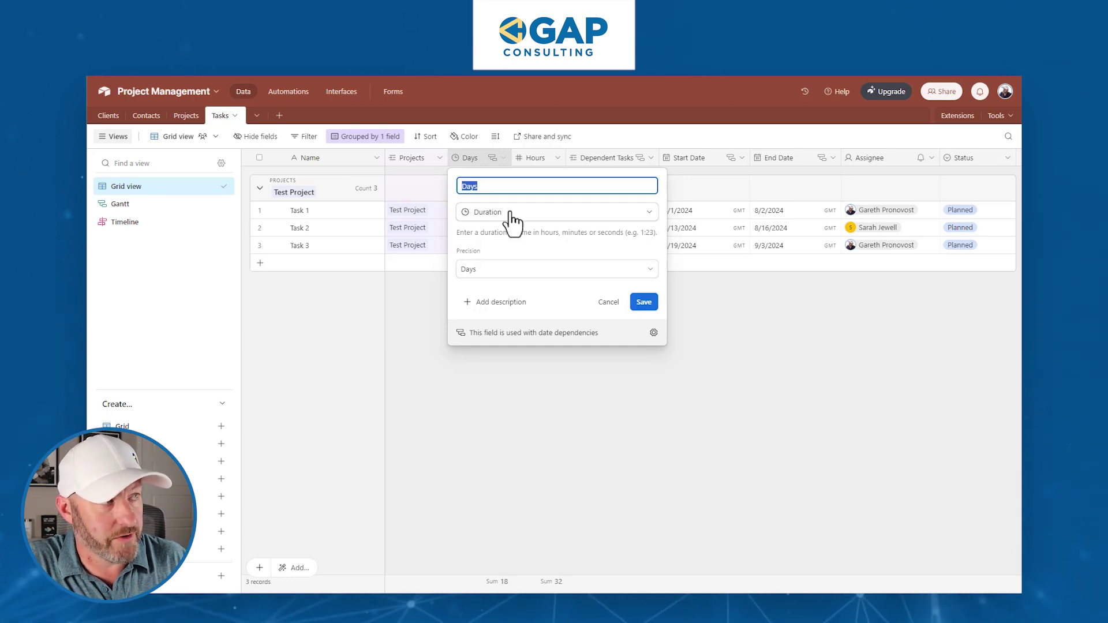
left_click(709, 329)
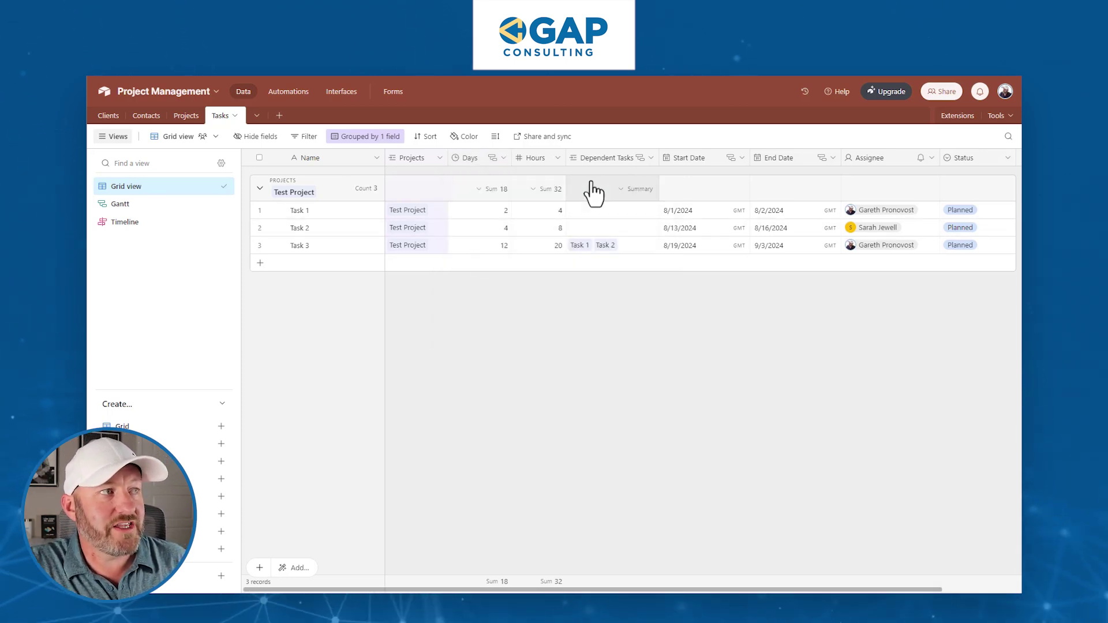
Inspect the Hours values of Task 1, Task 2 and Task 3 in the Tasks table
left_click(546, 212)
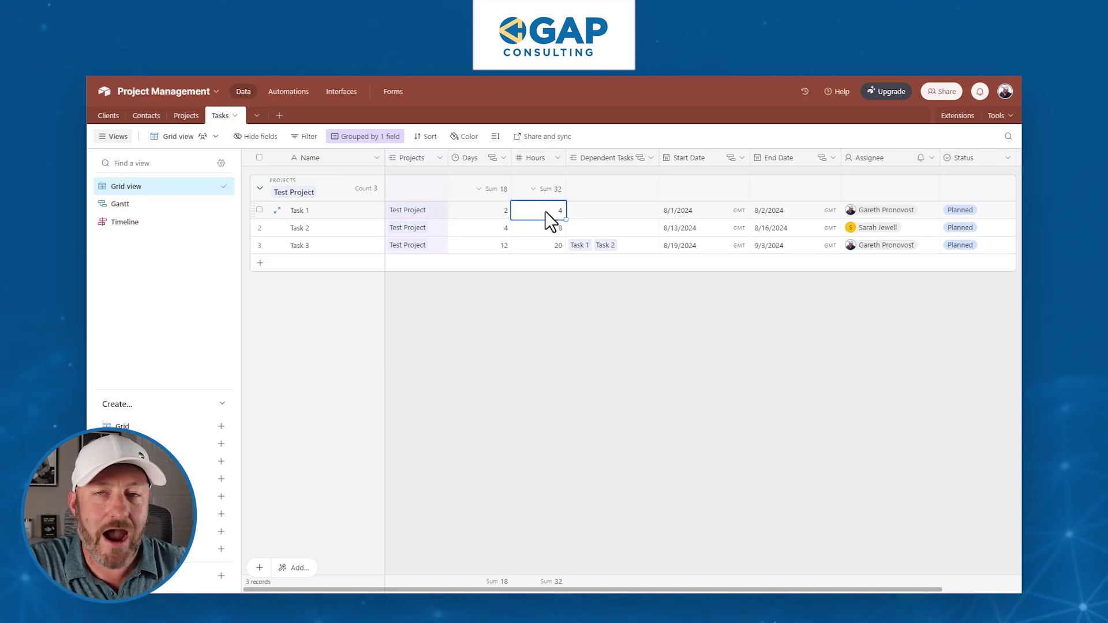
left_click(539, 231)
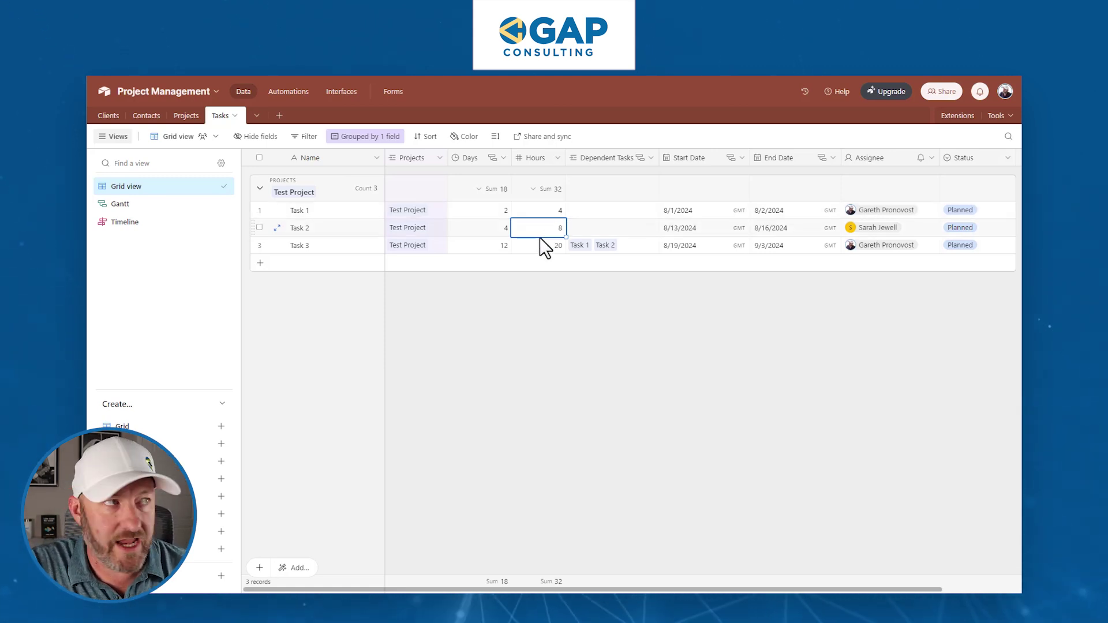
left_click(539, 244)
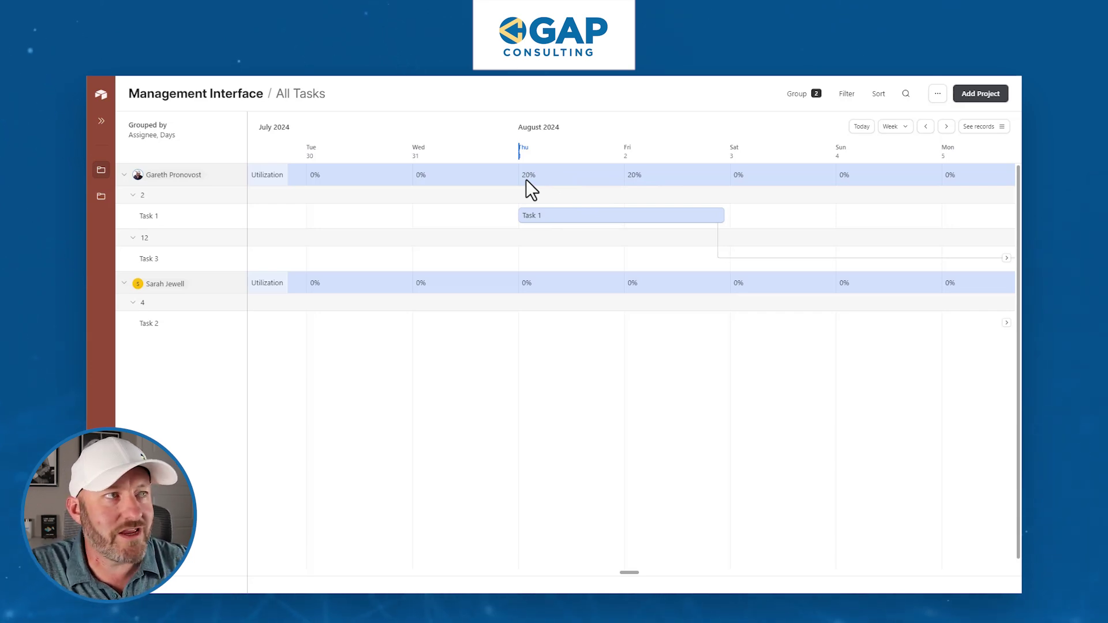
Examine each assignee's daily utilization across August 2024 in the All Tasks timeline of the Management Interface
scroll(569, 237, "right", 8)
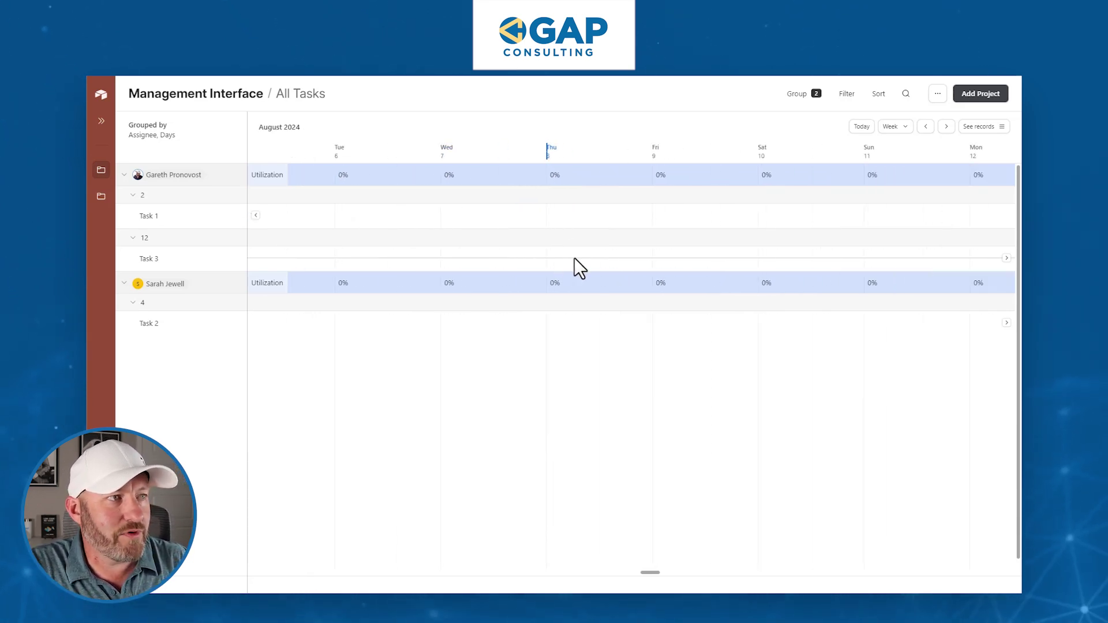
scroll(574, 259, "right", 10)
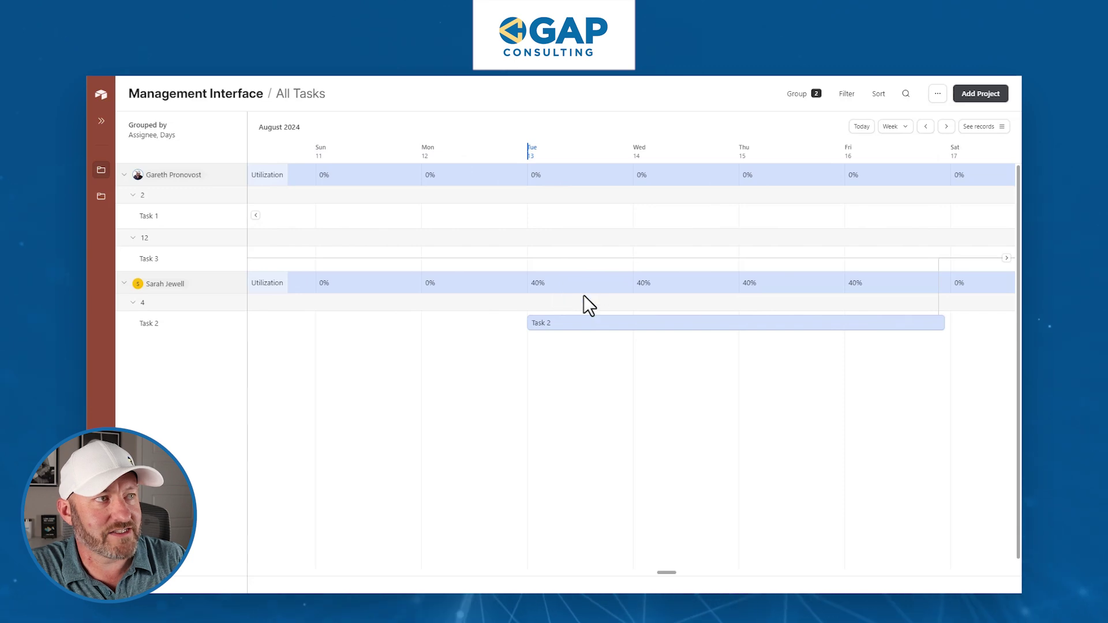
scroll(583, 287, "right", 3)
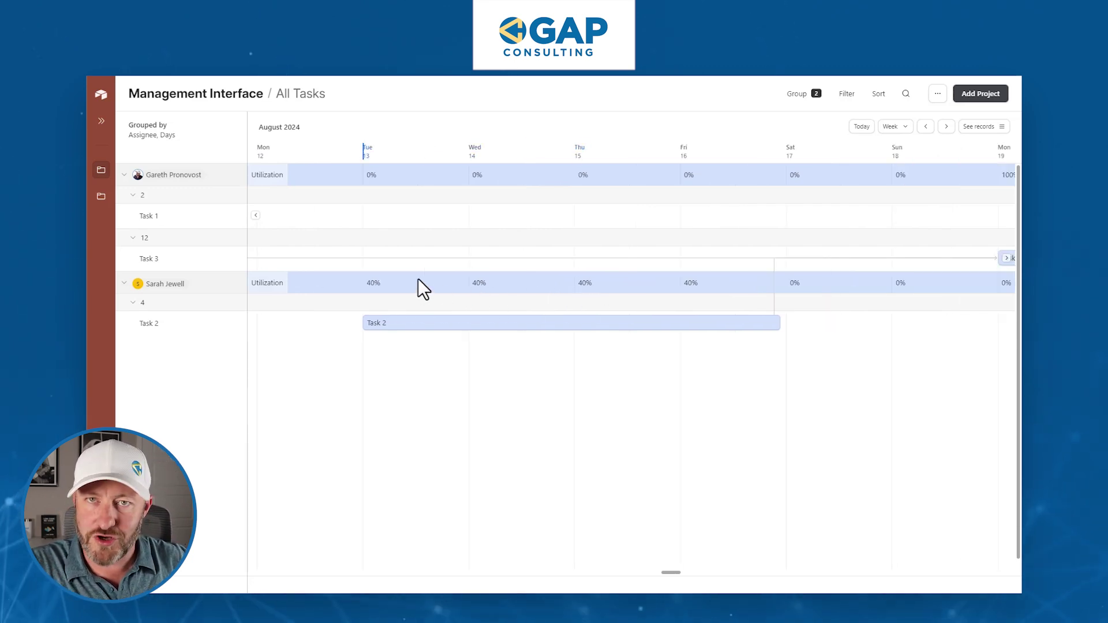
scroll(418, 279, "right", 10)
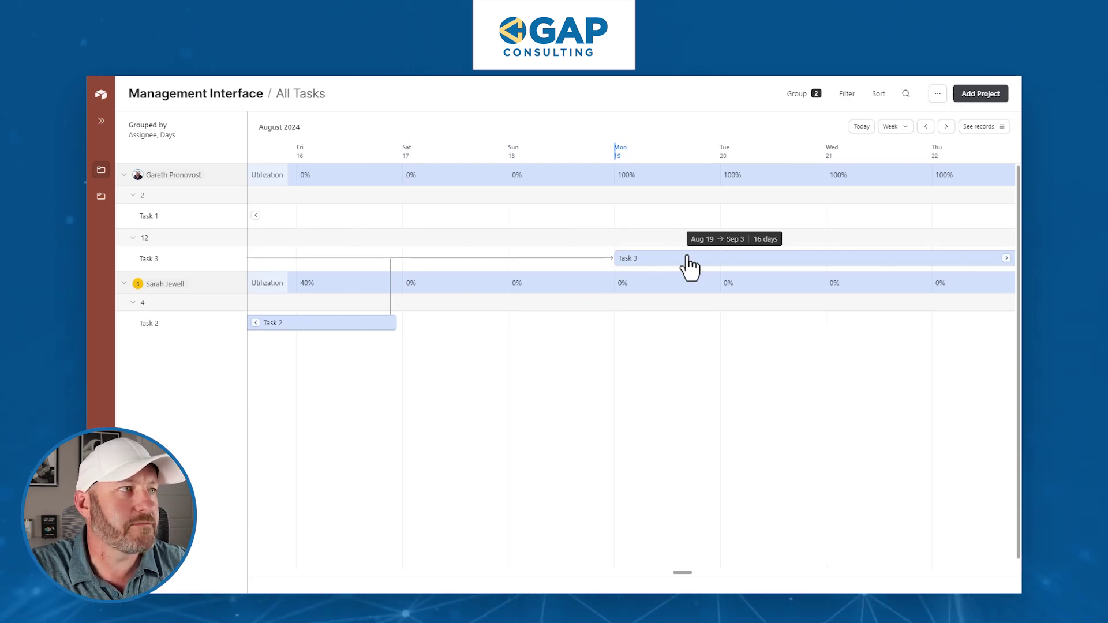
scroll(684, 248, "right", 5)
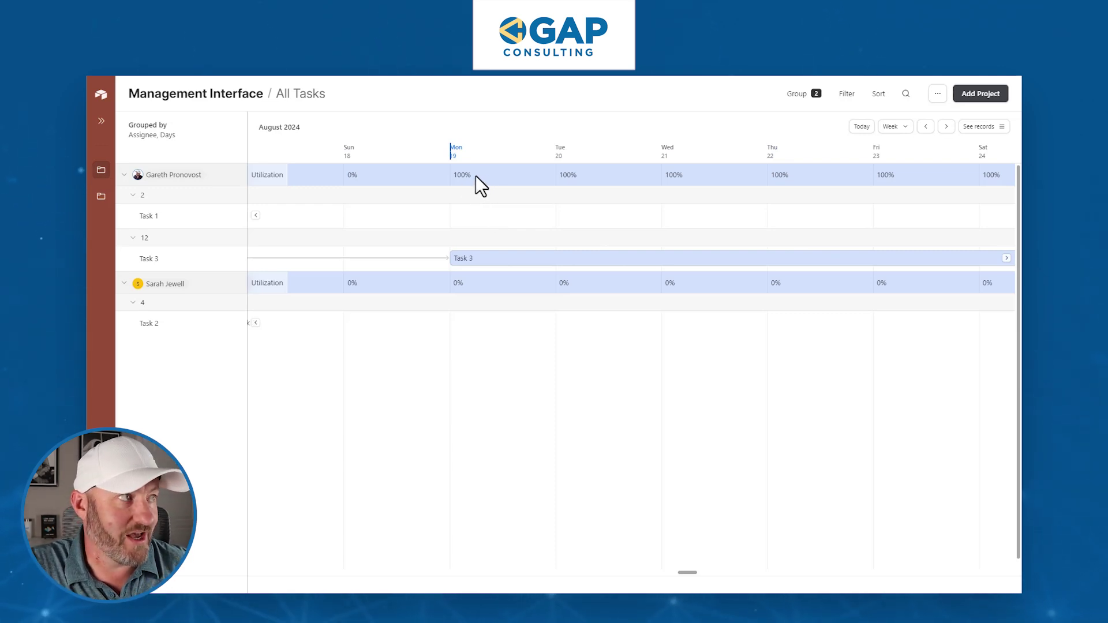
scroll(489, 199, "right", 3)
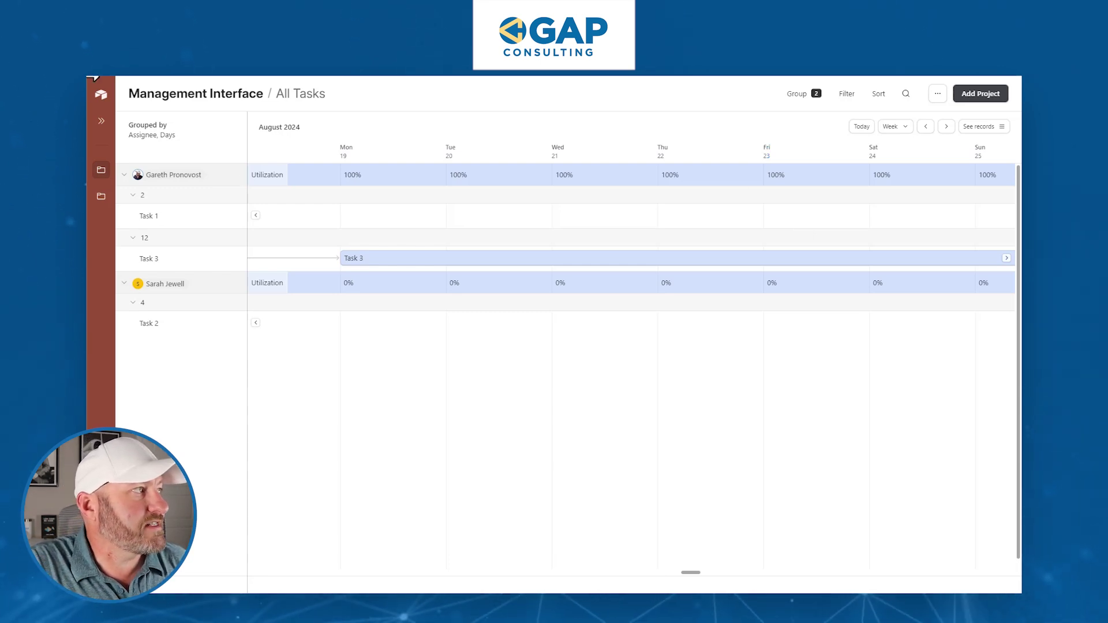
Open the Management Interface for editing, check its page list and start adding a new interface
left_click(99, 95)
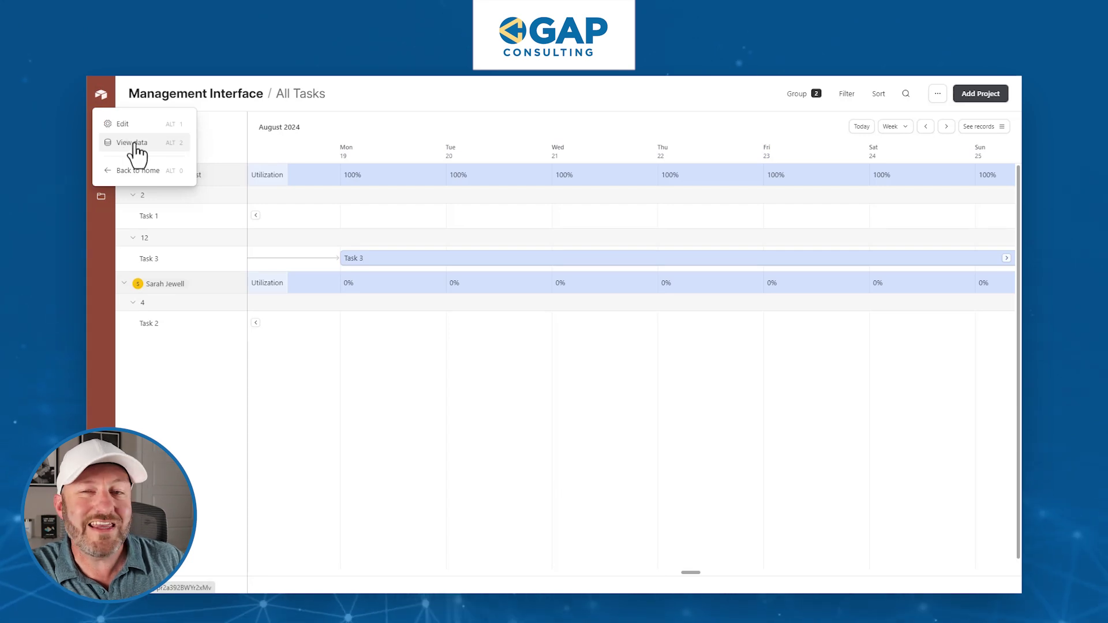
left_click(138, 123)
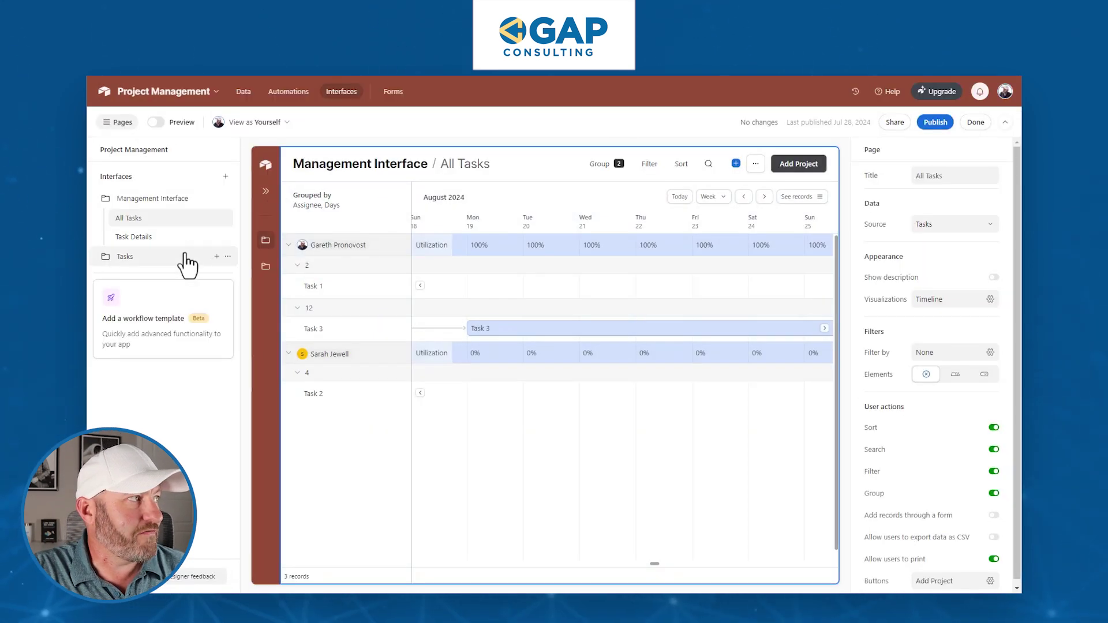
left_click(120, 123)
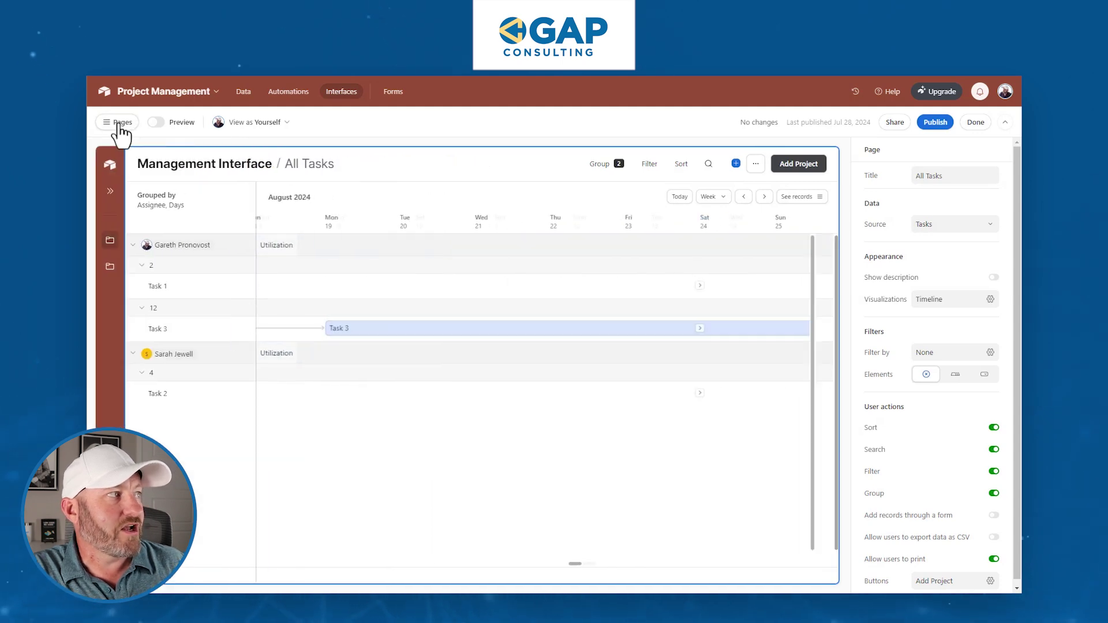
left_click(115, 122)
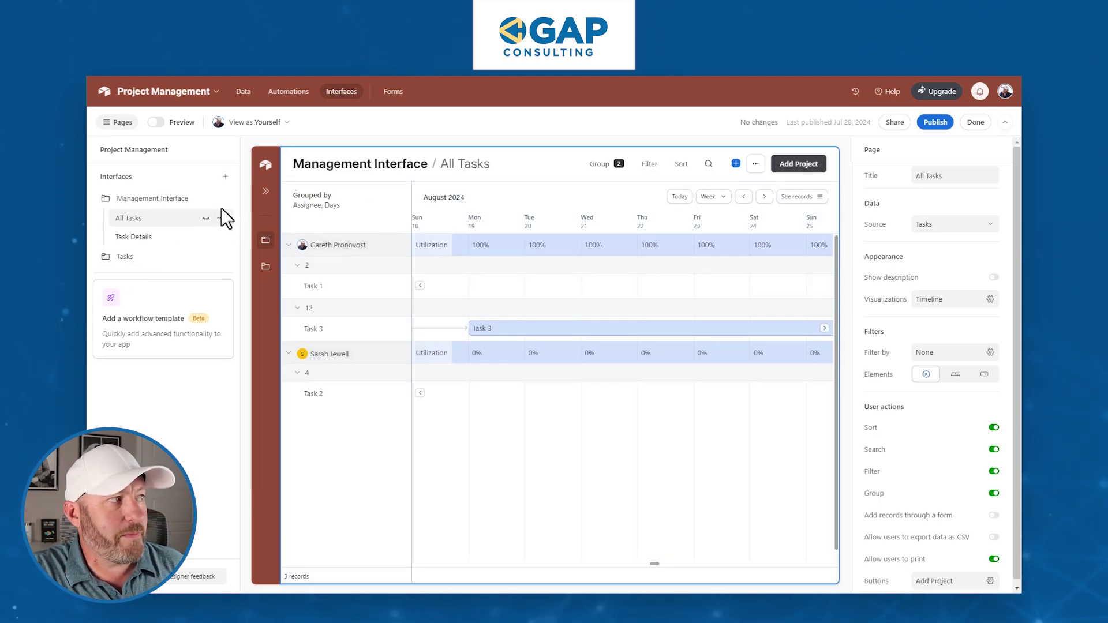
left_click(226, 176)
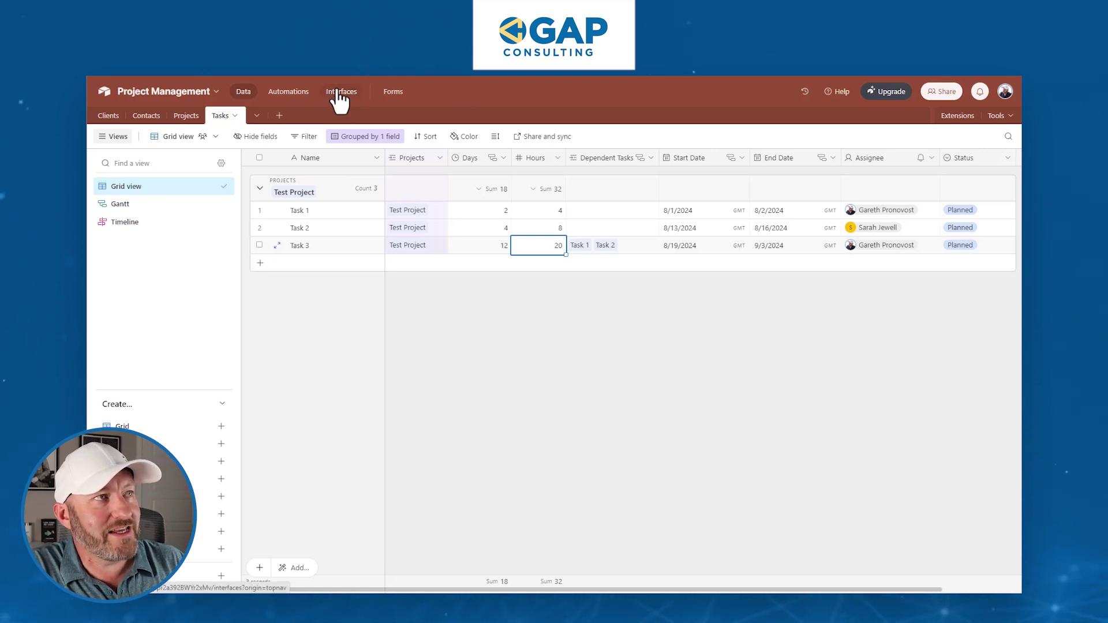
Open the Interfaces designer and look through the layout choices offered for a new page, including Timeline
left_click(340, 93)
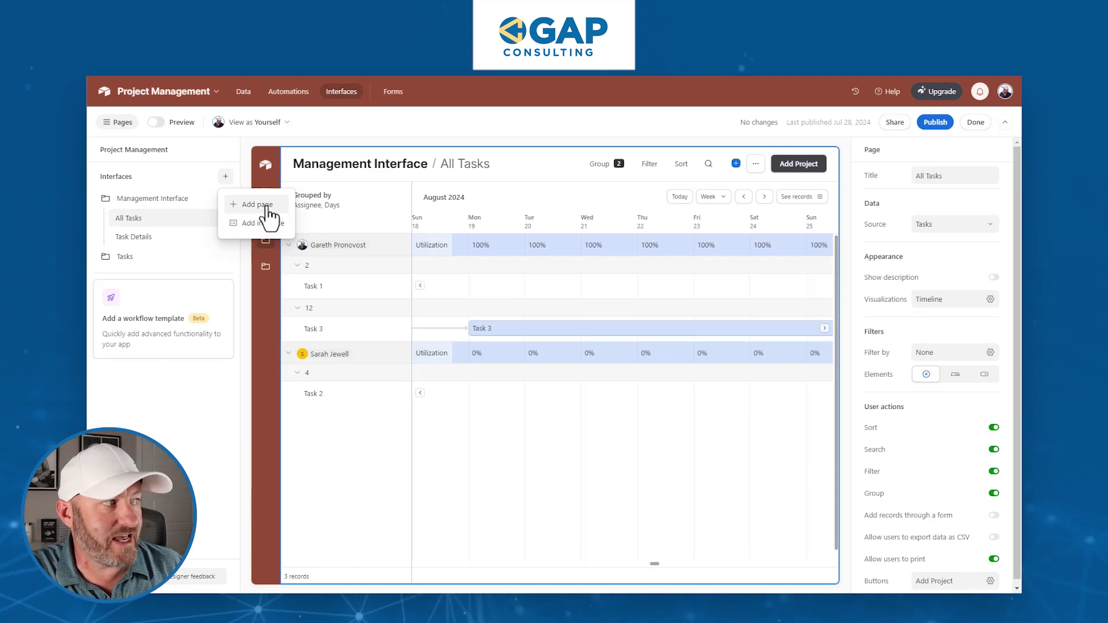
left_click(178, 463)
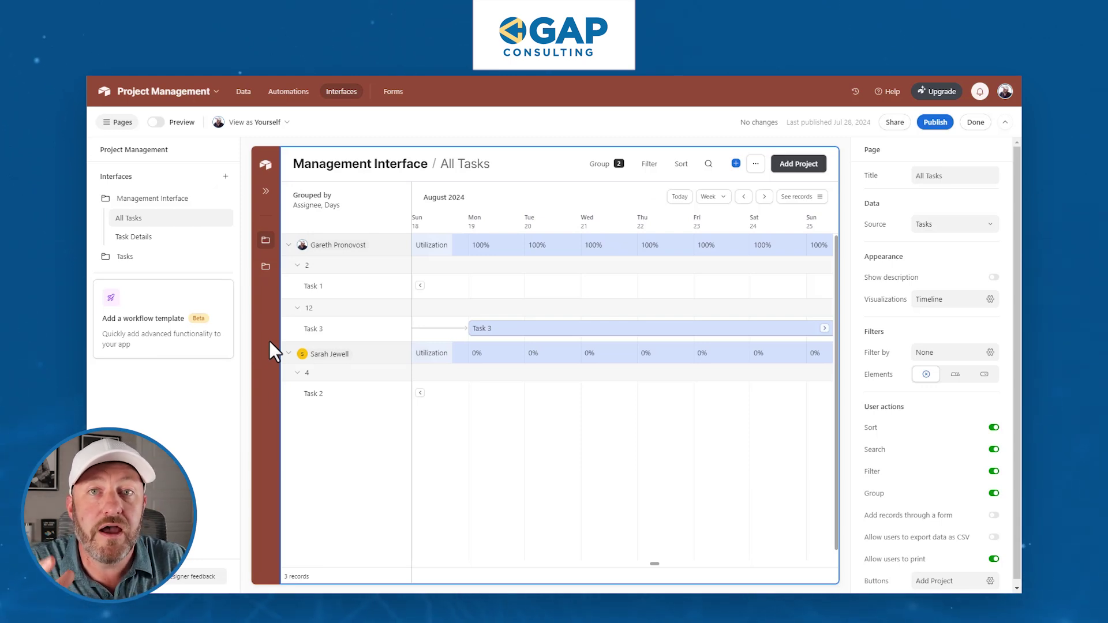
left_click(225, 176)
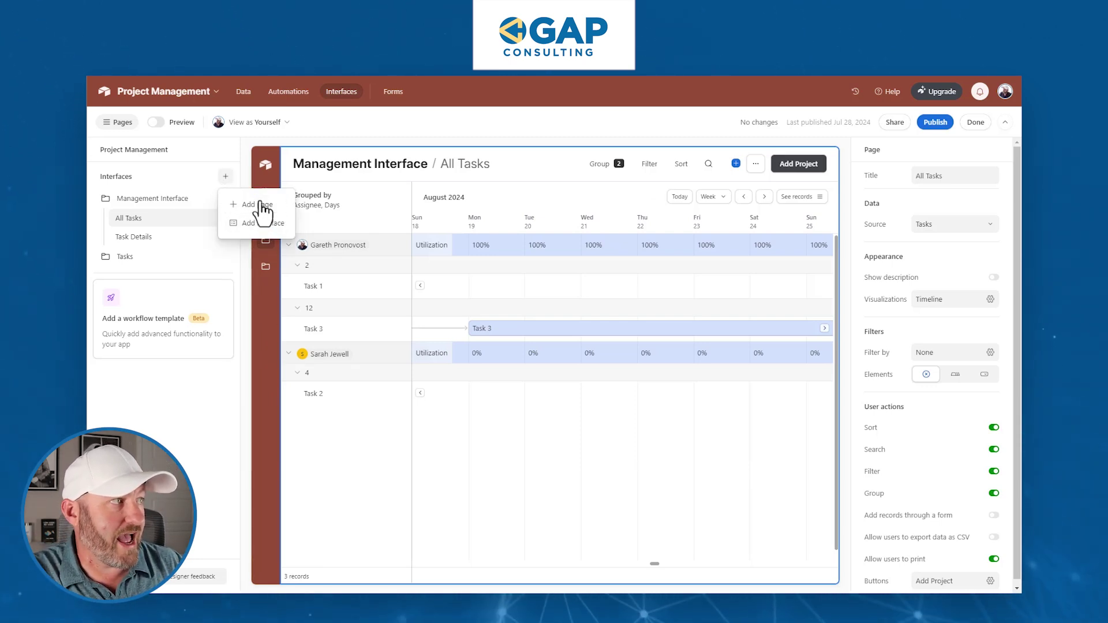
left_click(263, 223)
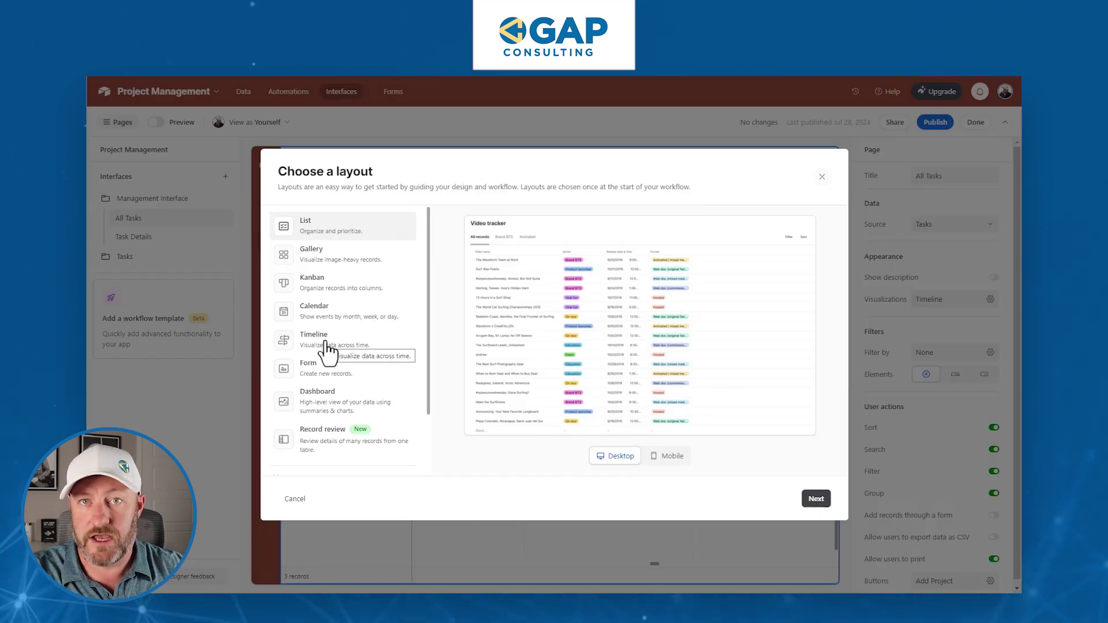
left_click(200, 411)
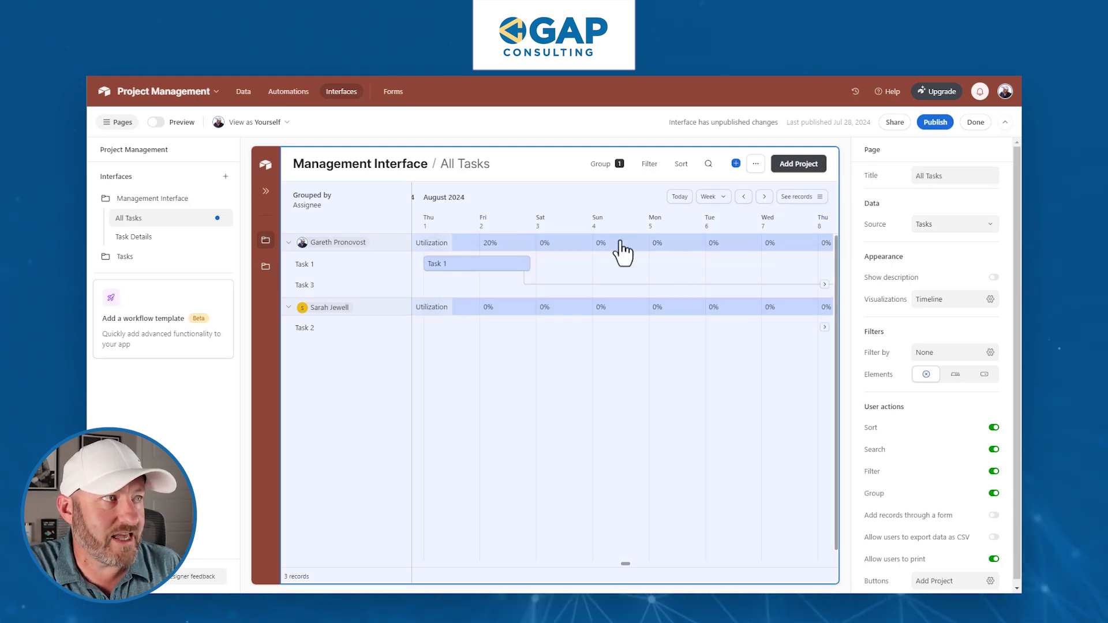
Select the All Tasks timeline and try showing the Days field on it
left_click(605, 220)
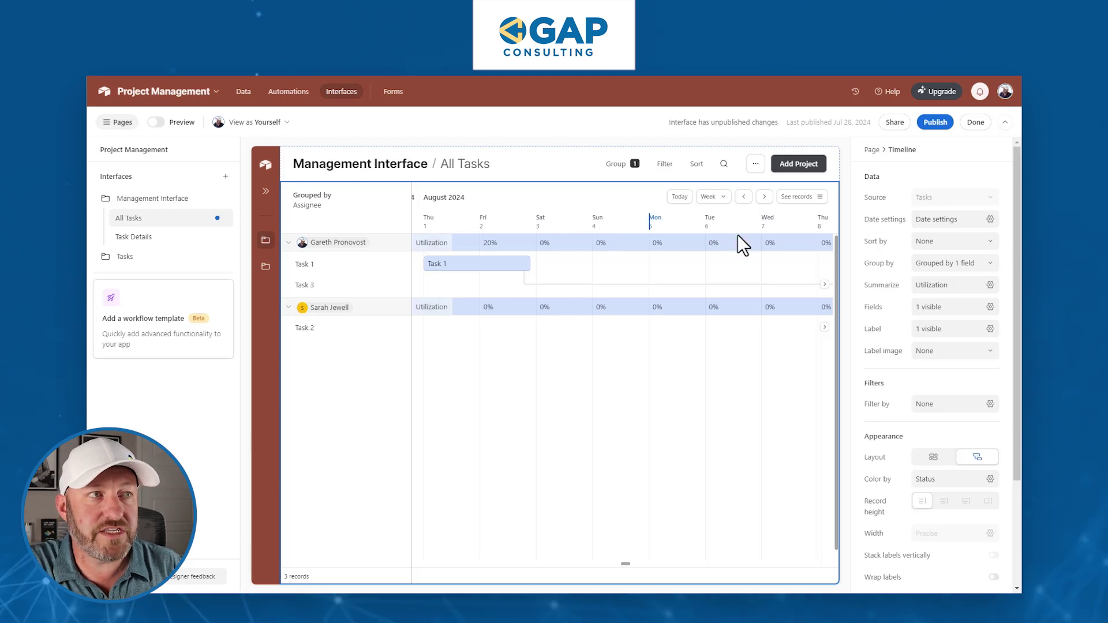
left_click(932, 308)
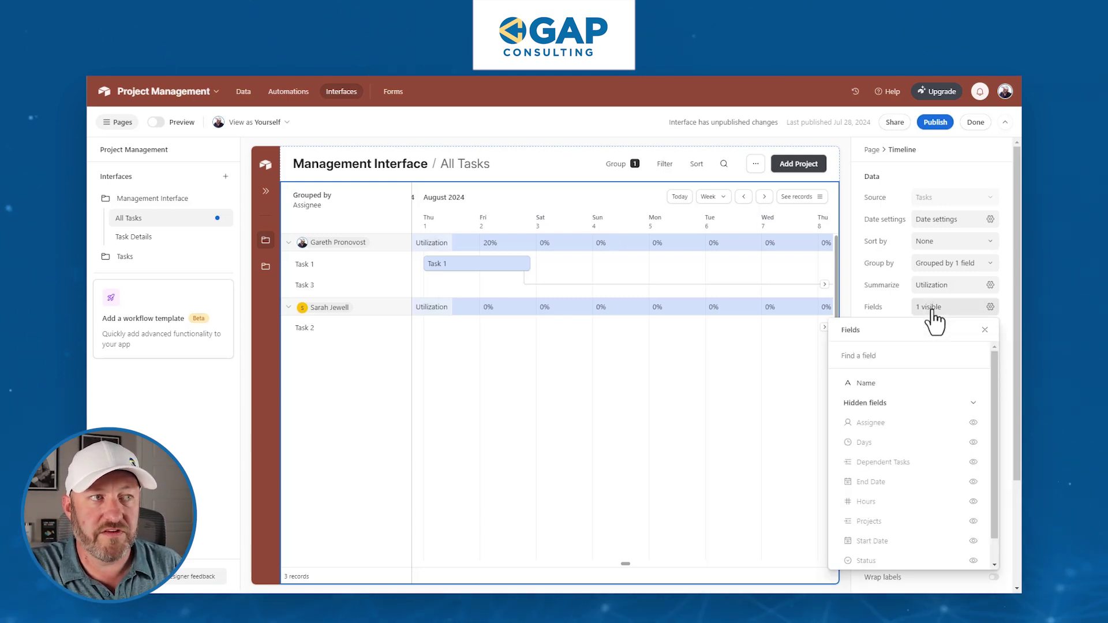
left_click(974, 442)
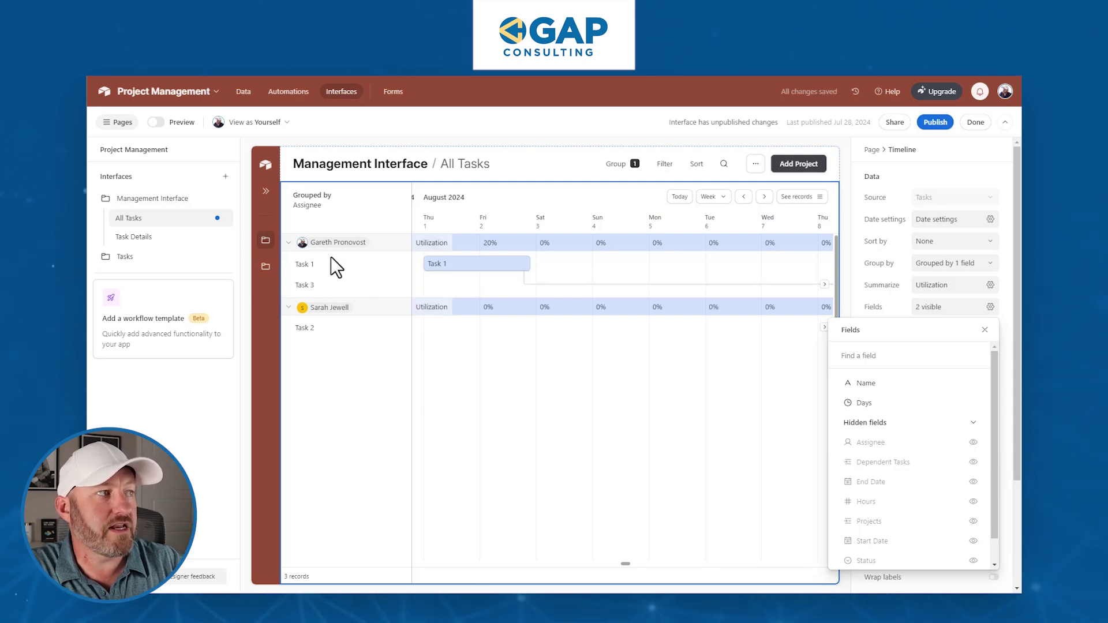
left_click(973, 403)
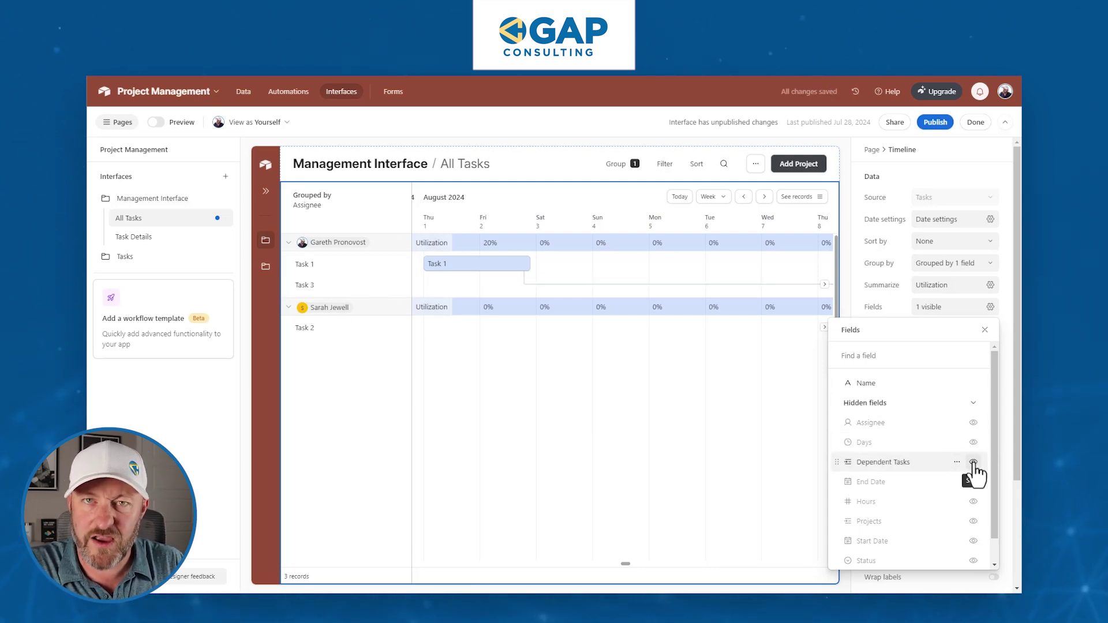
left_click(984, 330)
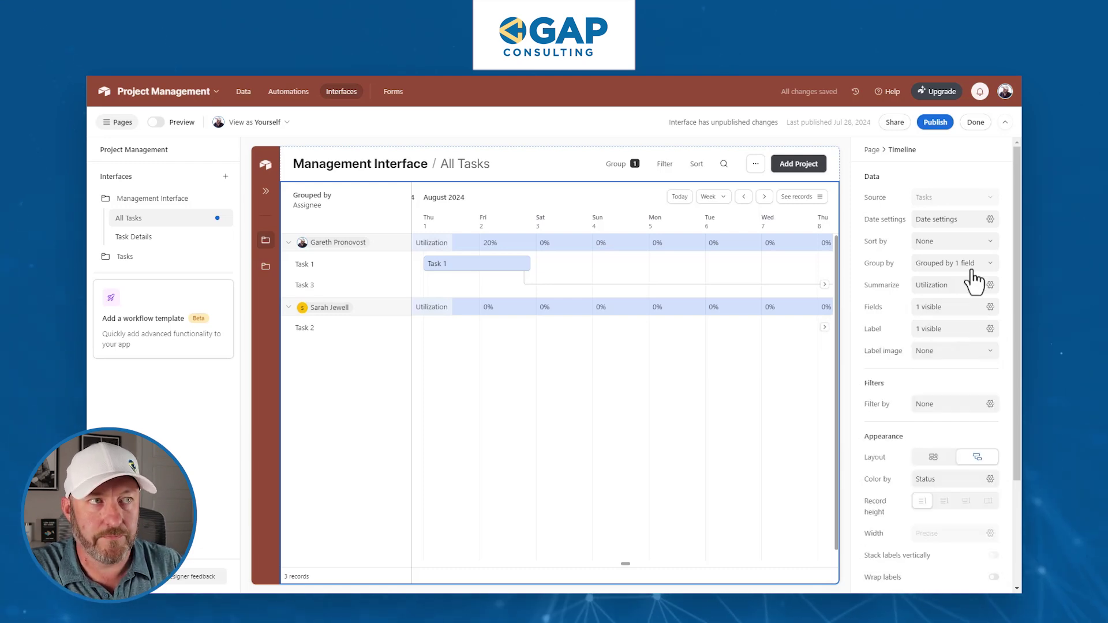
Check the timeline's Assignee grouping and the summary functions available alongside Utilization
left_click(960, 264)
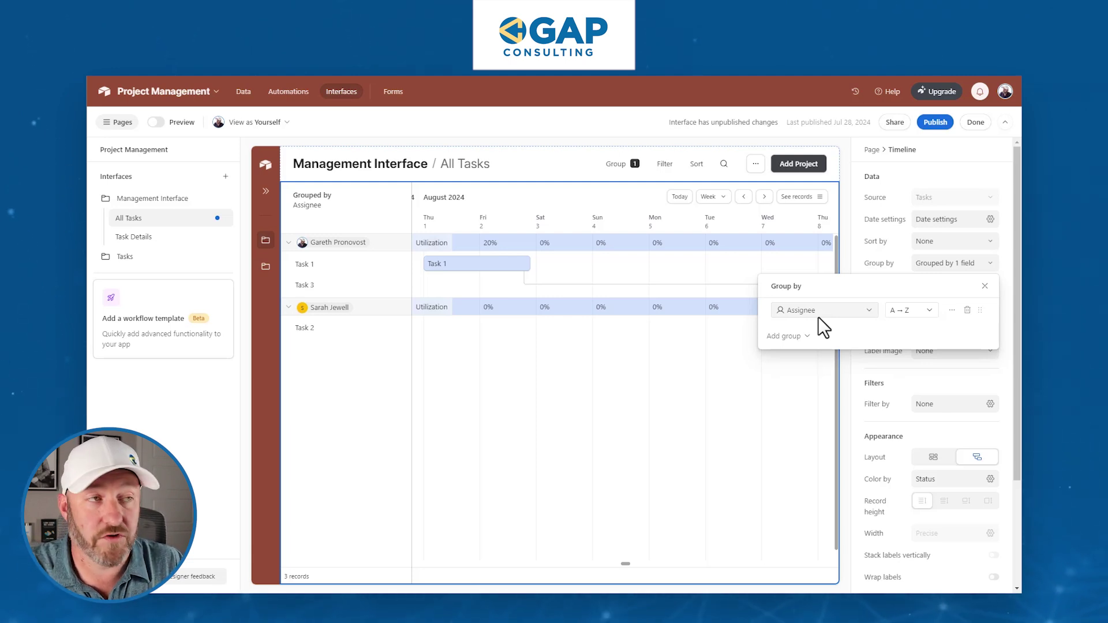
left_click(986, 285)
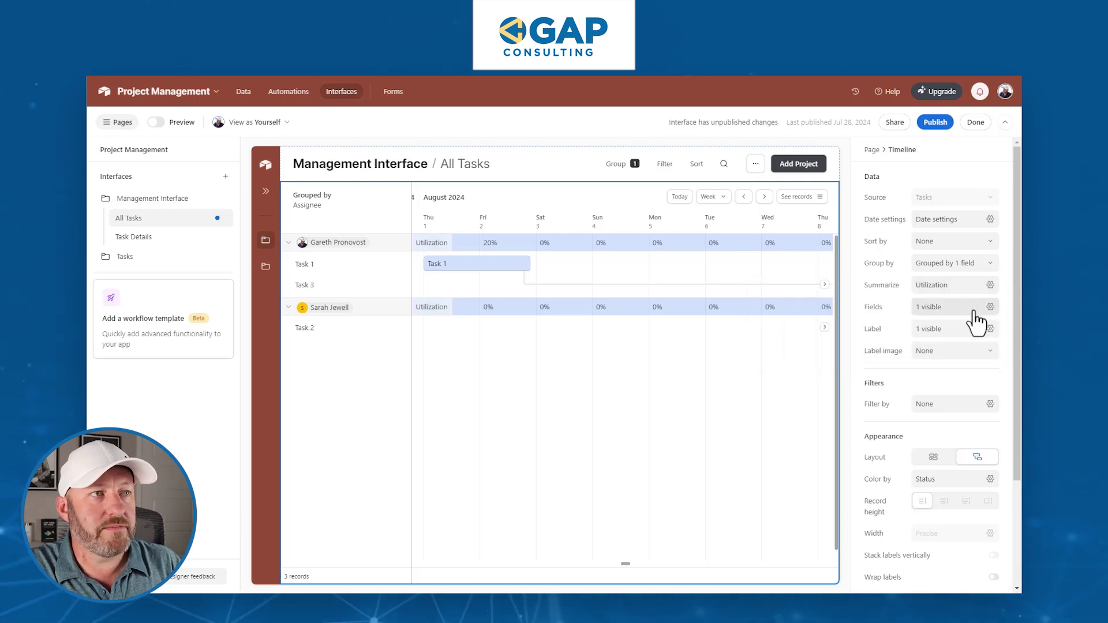
left_click(944, 299)
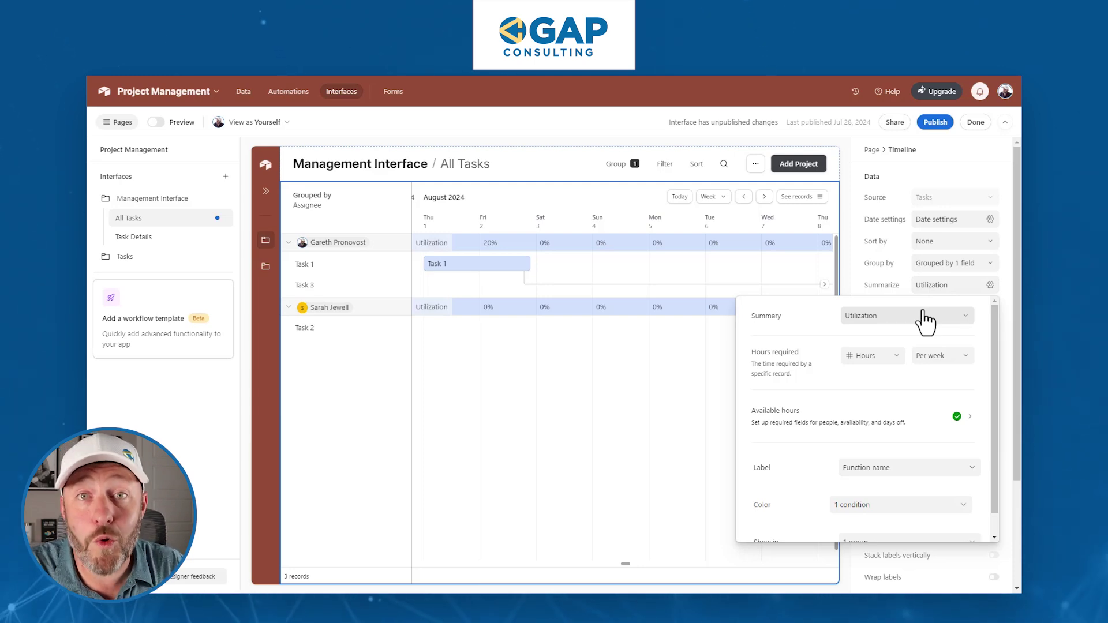
left_click(926, 319)
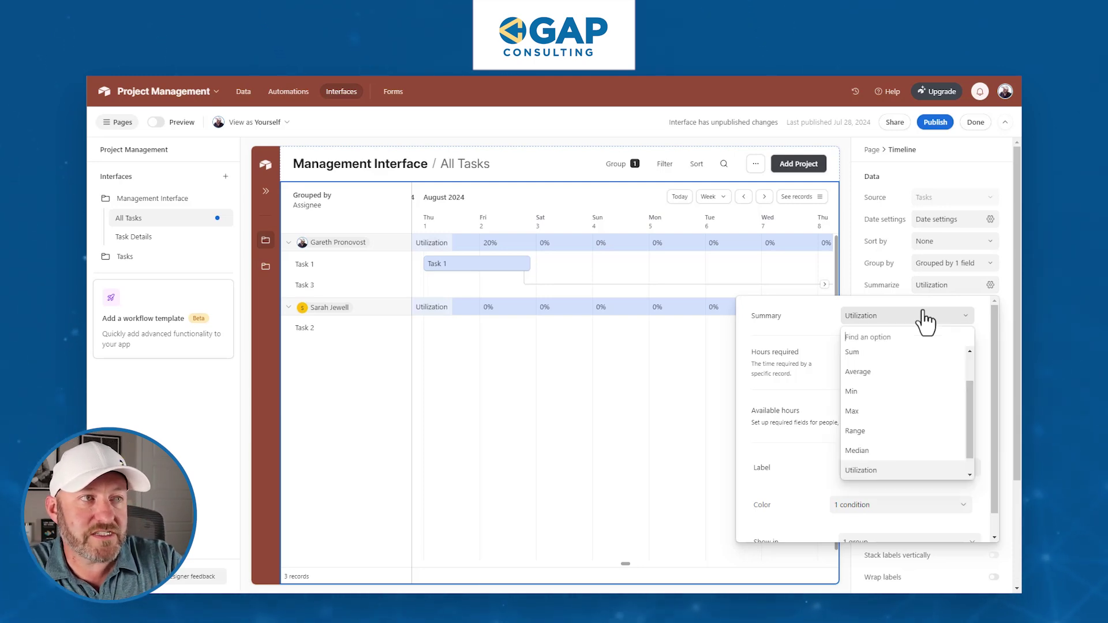
left_click(811, 329)
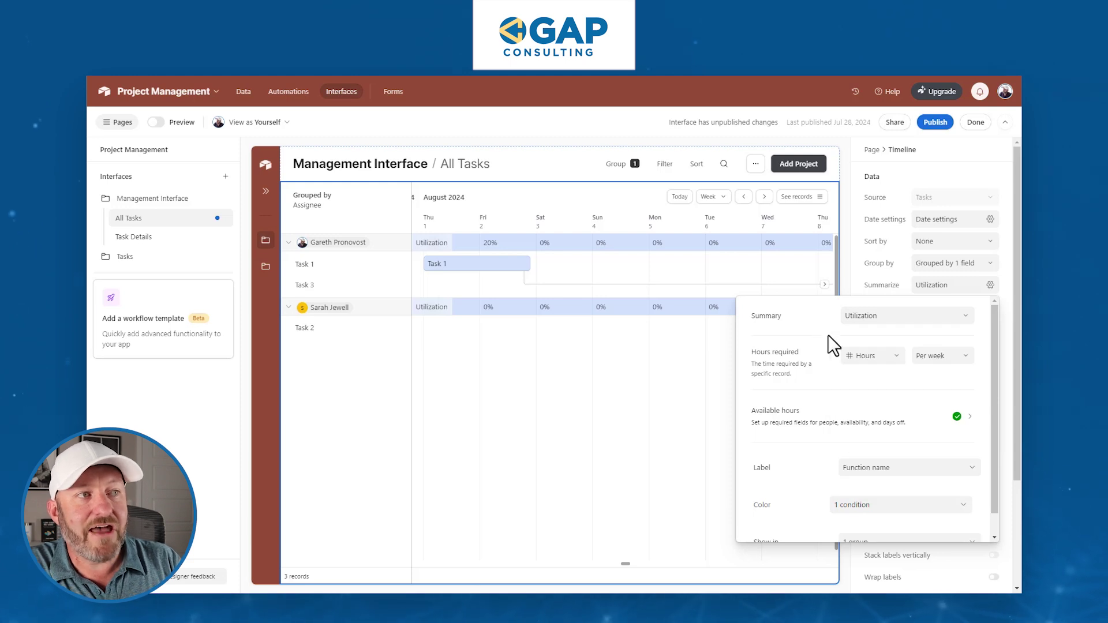
Review the field choices and time period options for the utilization summary's Hours required
left_click(870, 359)
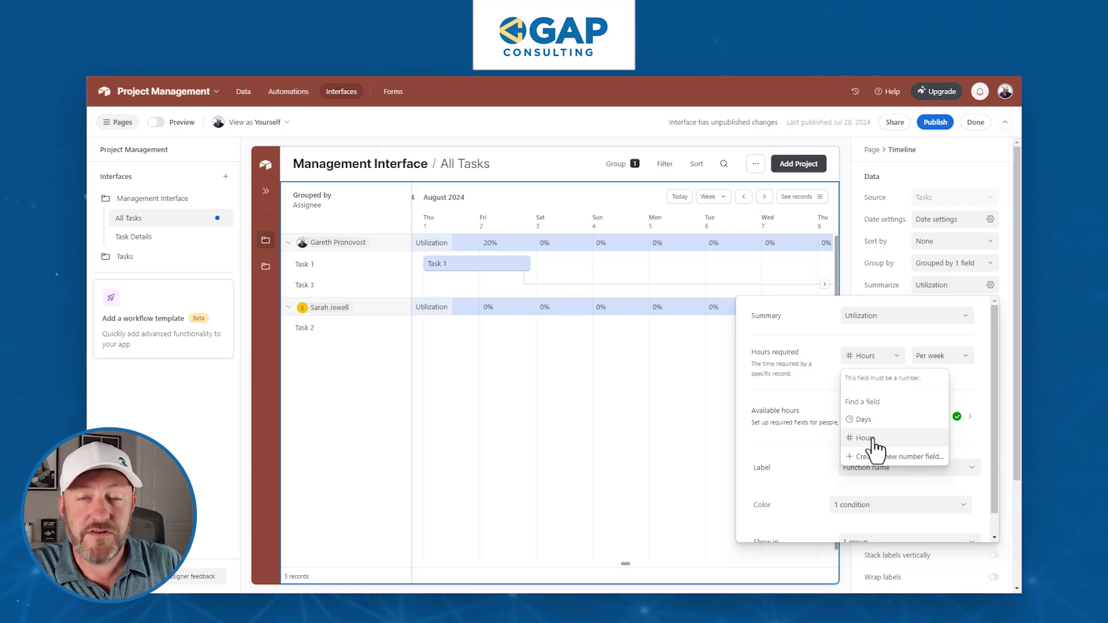
left_click(866, 438)
left_click(892, 362)
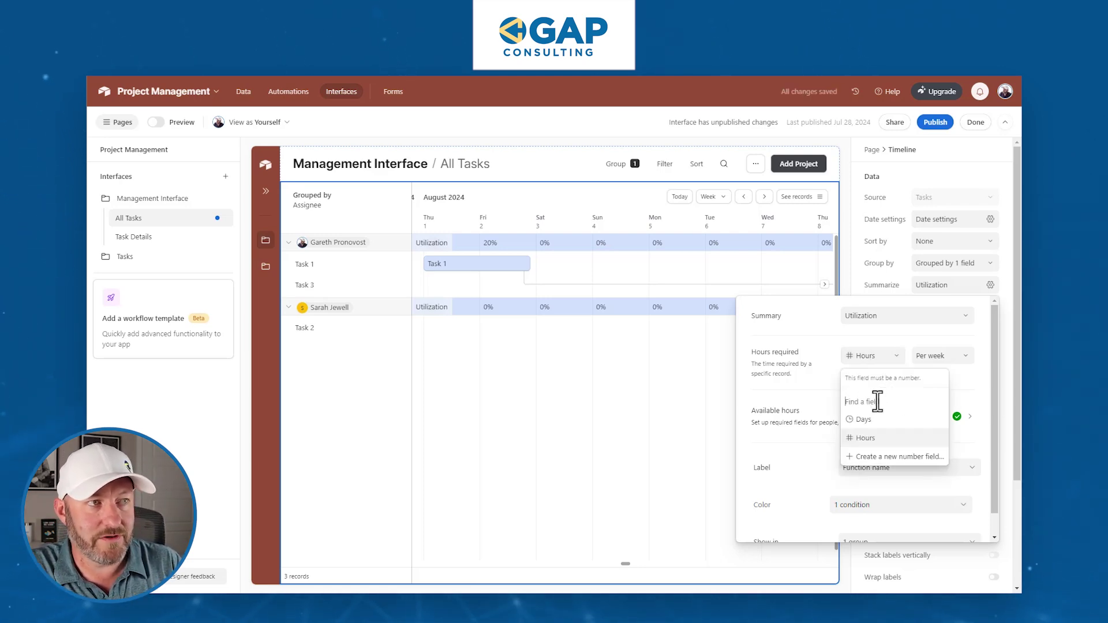
left_click(881, 356)
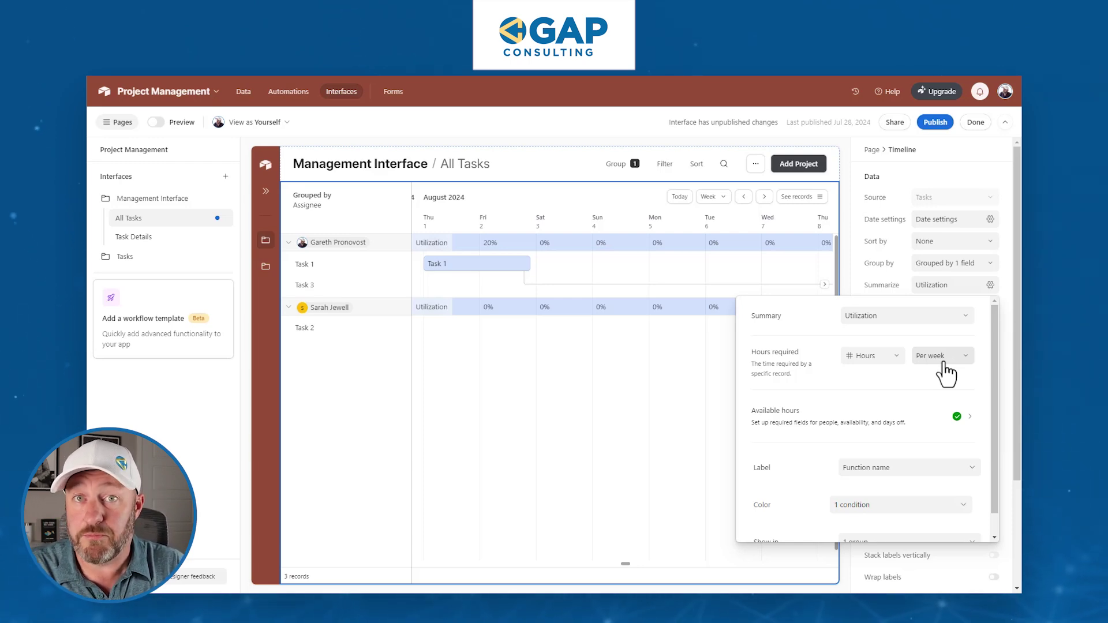
left_click(940, 358)
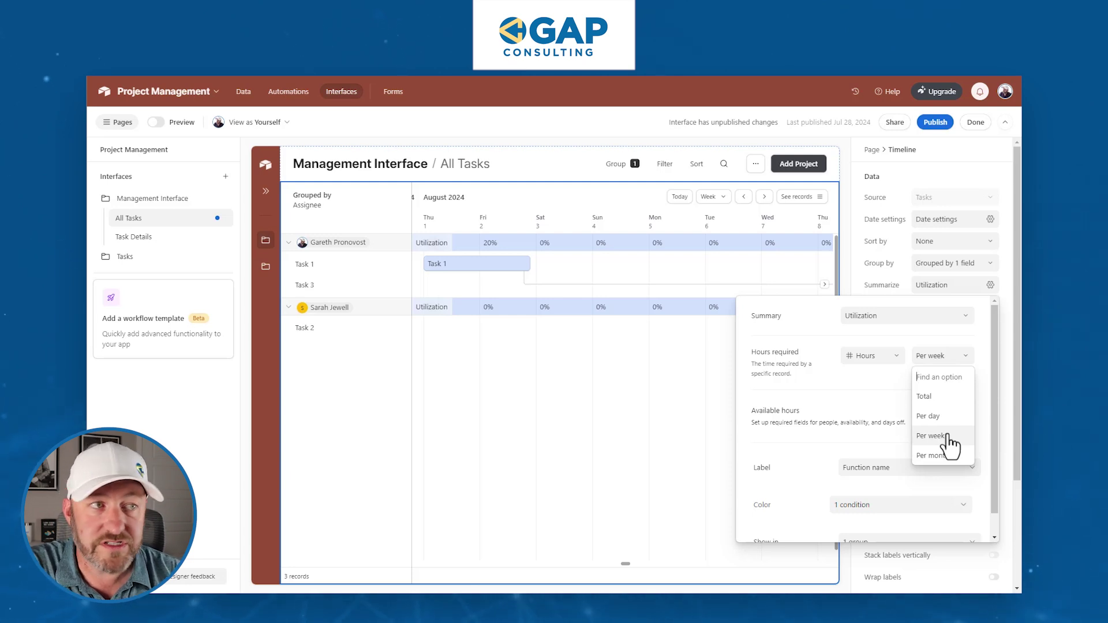
left_click(972, 433)
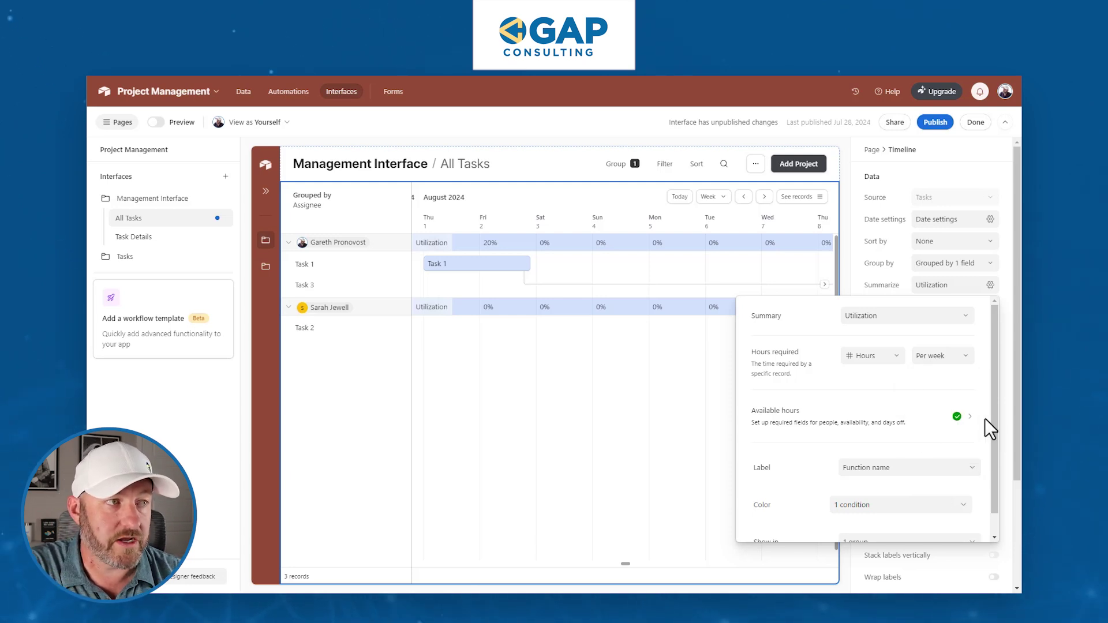
Review the Available hours setup, including the resource field, working hours and period options
left_click(940, 426)
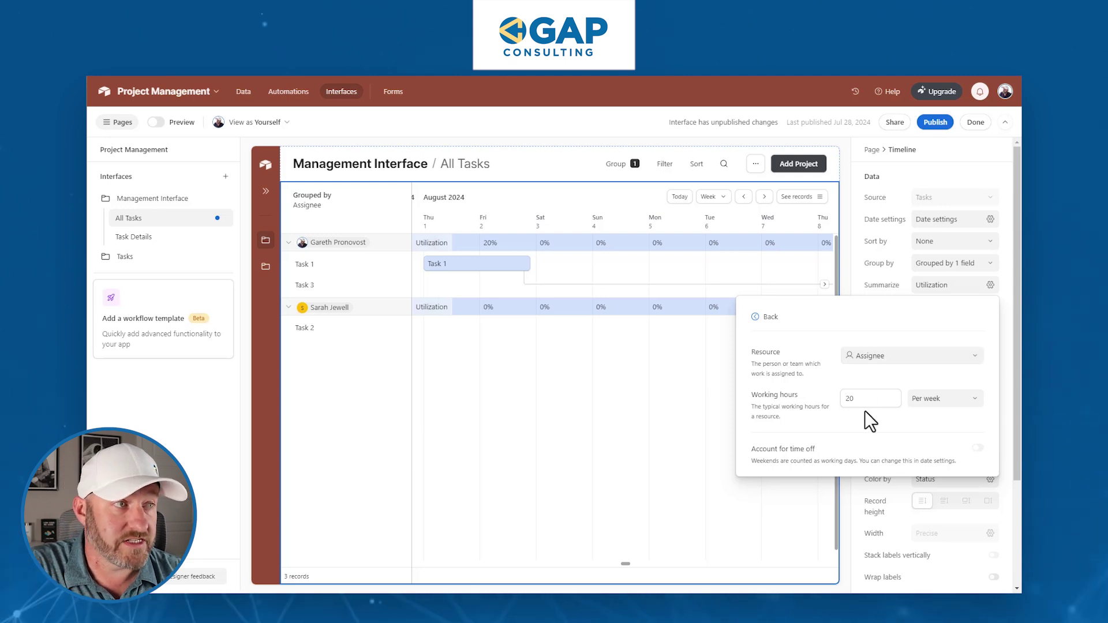
left_click(930, 404)
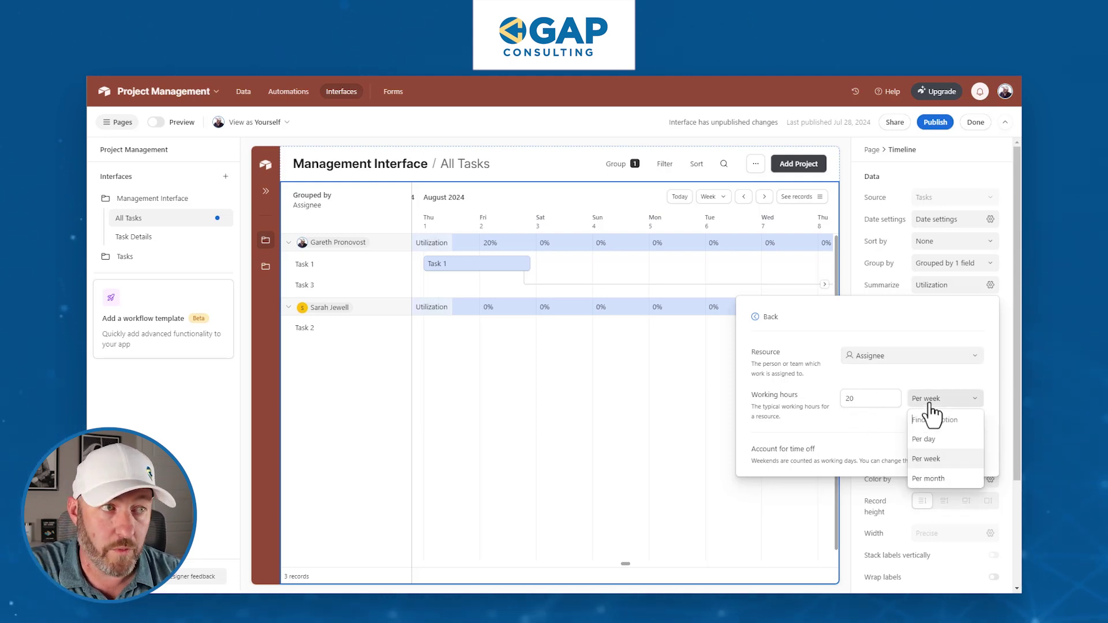
left_click(902, 371)
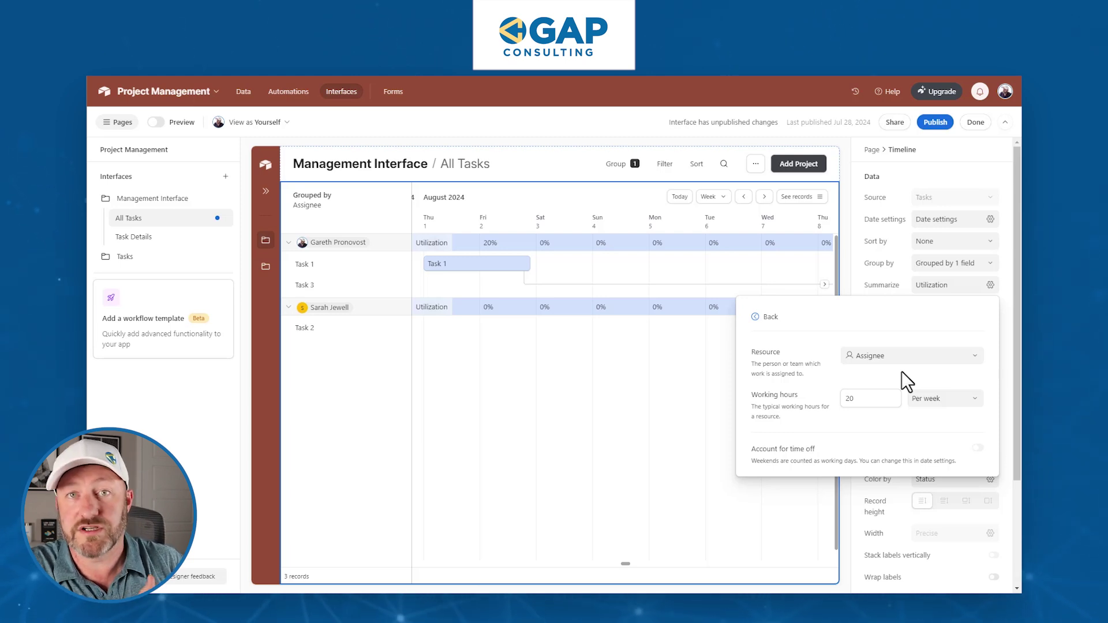
left_click(756, 317)
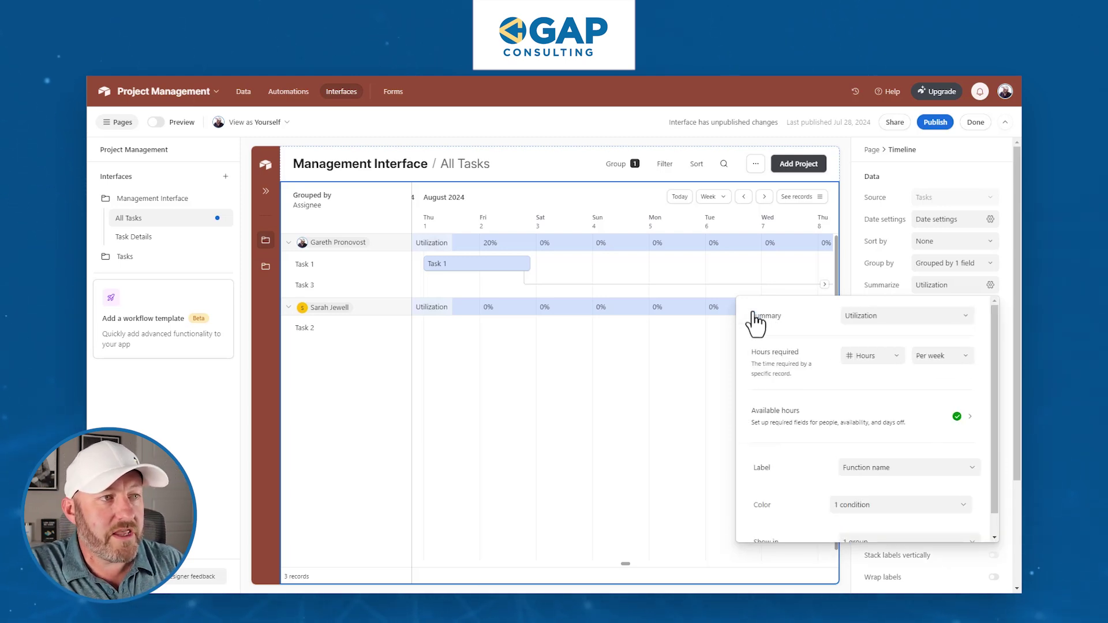
Inspect the utilization summary's color condition and the groups it can be shown in
scroll(888, 441, "down", 1)
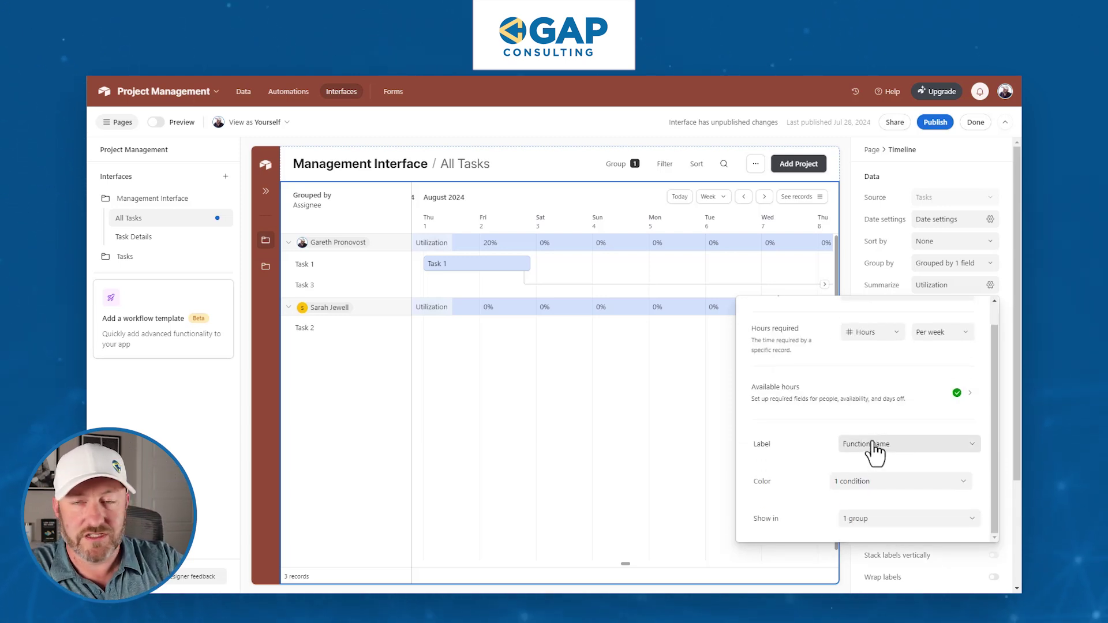
left_click(873, 484)
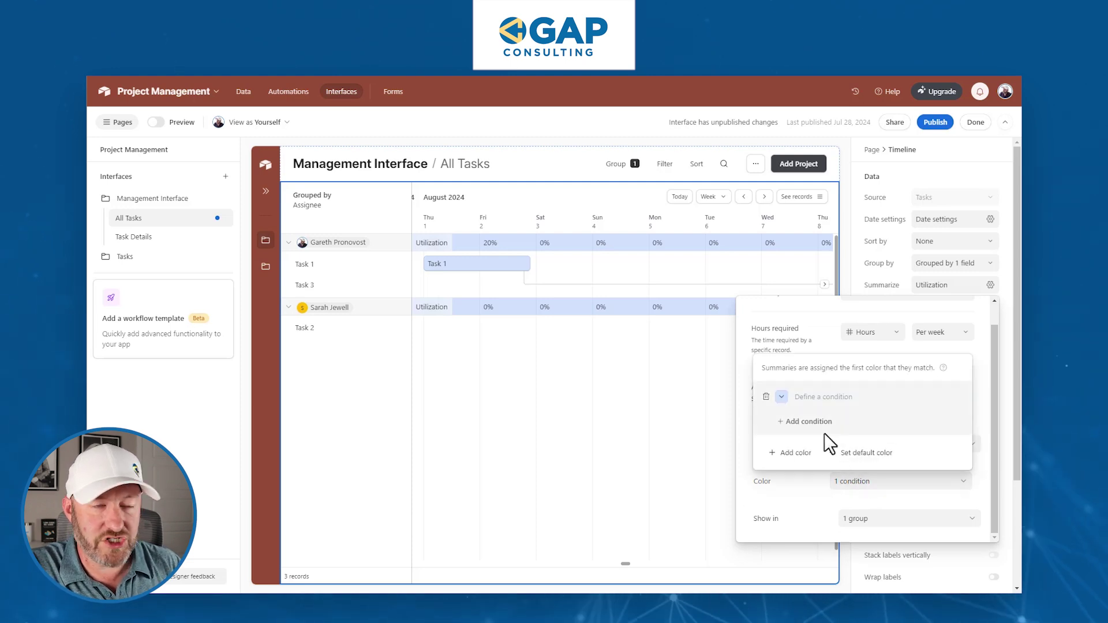
left_click(879, 521)
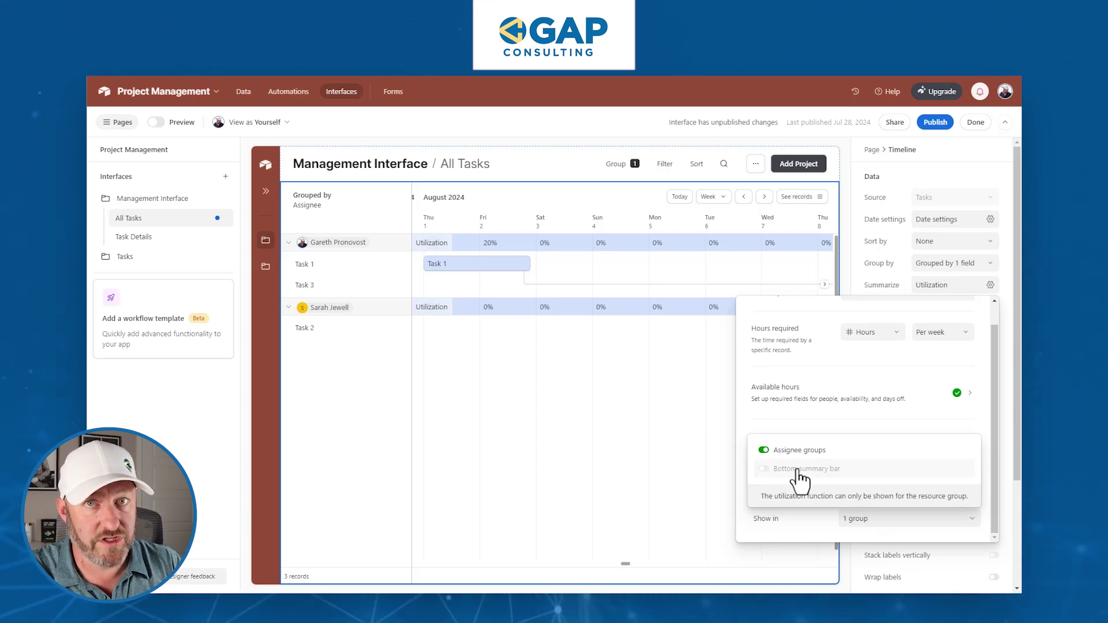
left_click(889, 427)
Color the utilization summary red-orange where Summary > 90 and check it in the timeline around August 19, 2024
left_click(874, 483)
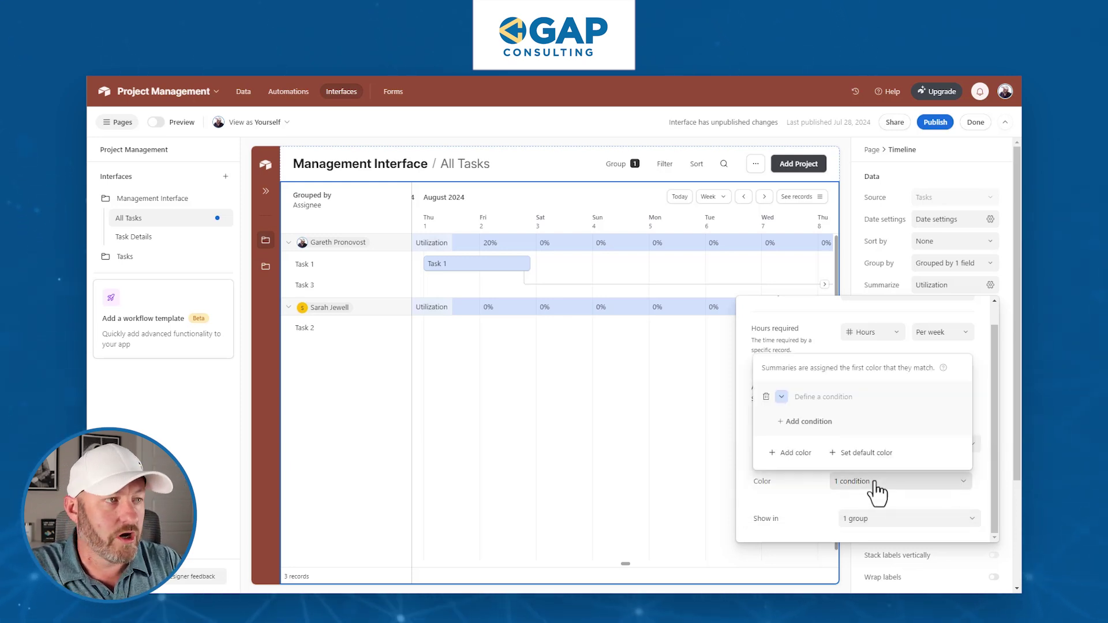
left_click(808, 422)
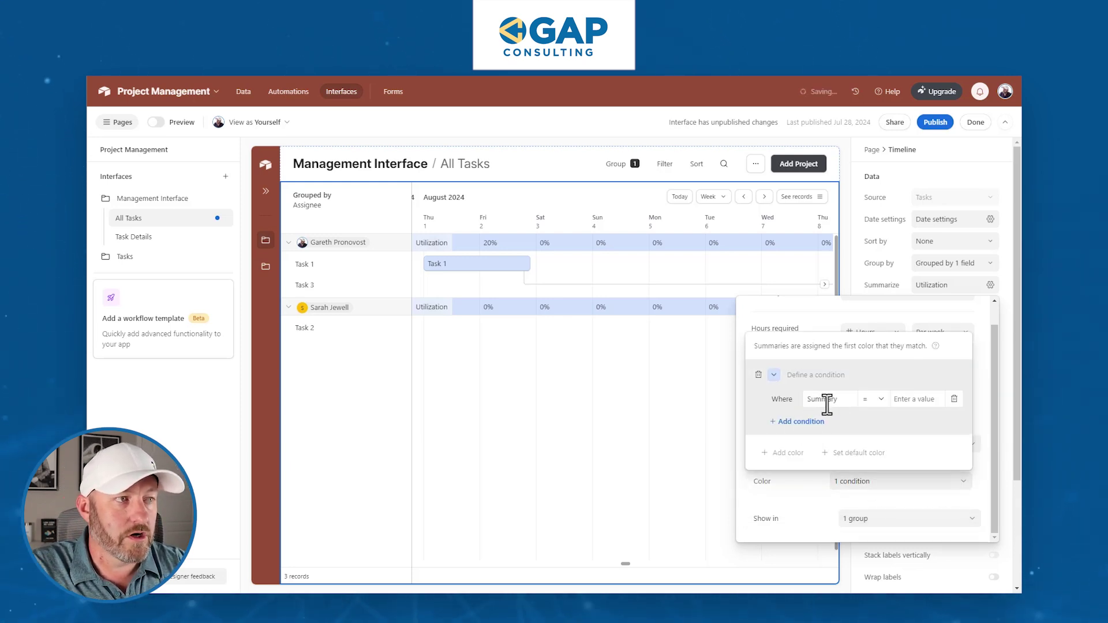
left_click(871, 399)
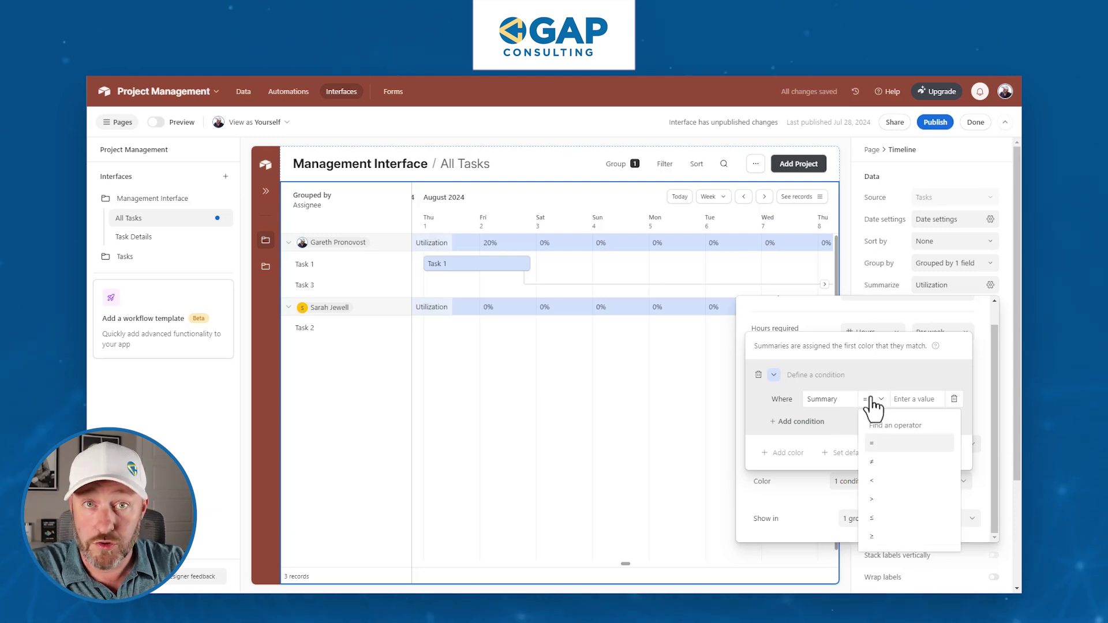
left_click(905, 499)
left_click(906, 398)
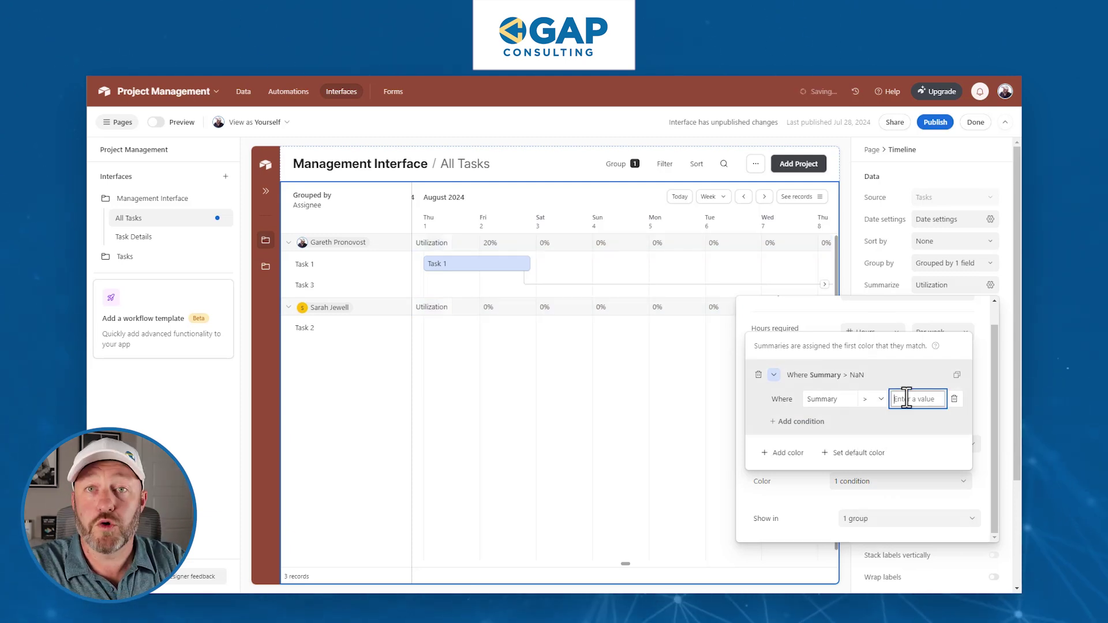
type("100")
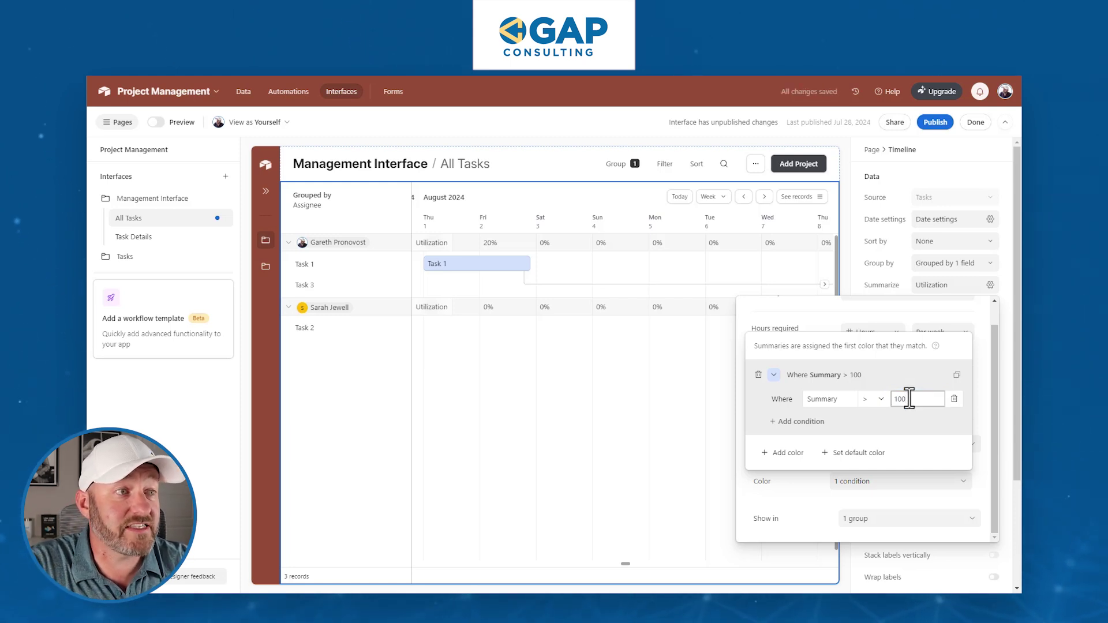
type("90")
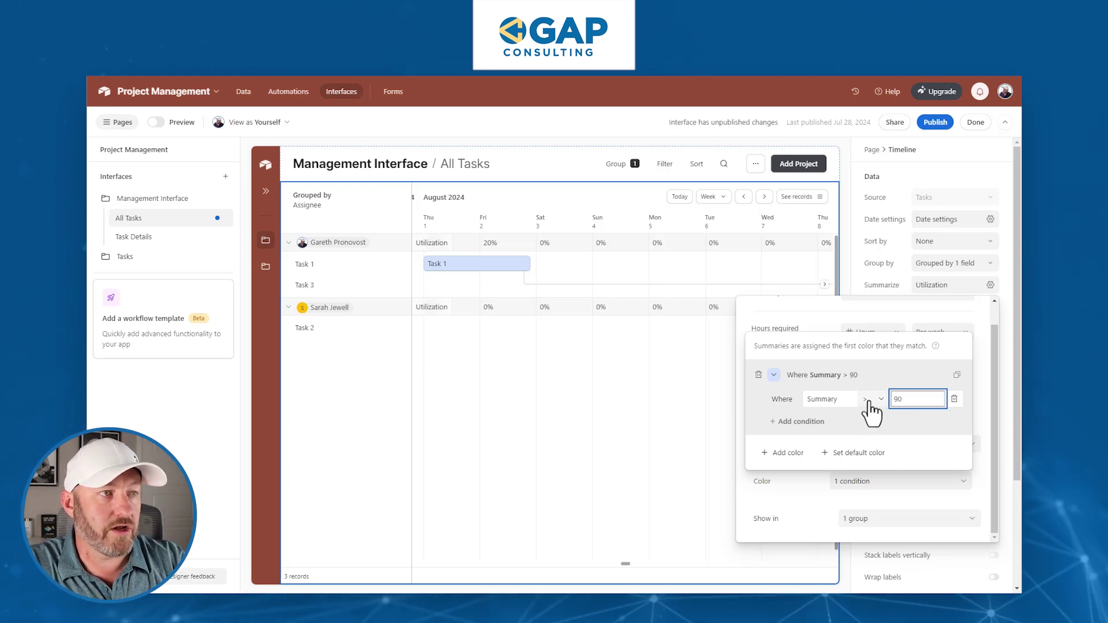
left_click(774, 375)
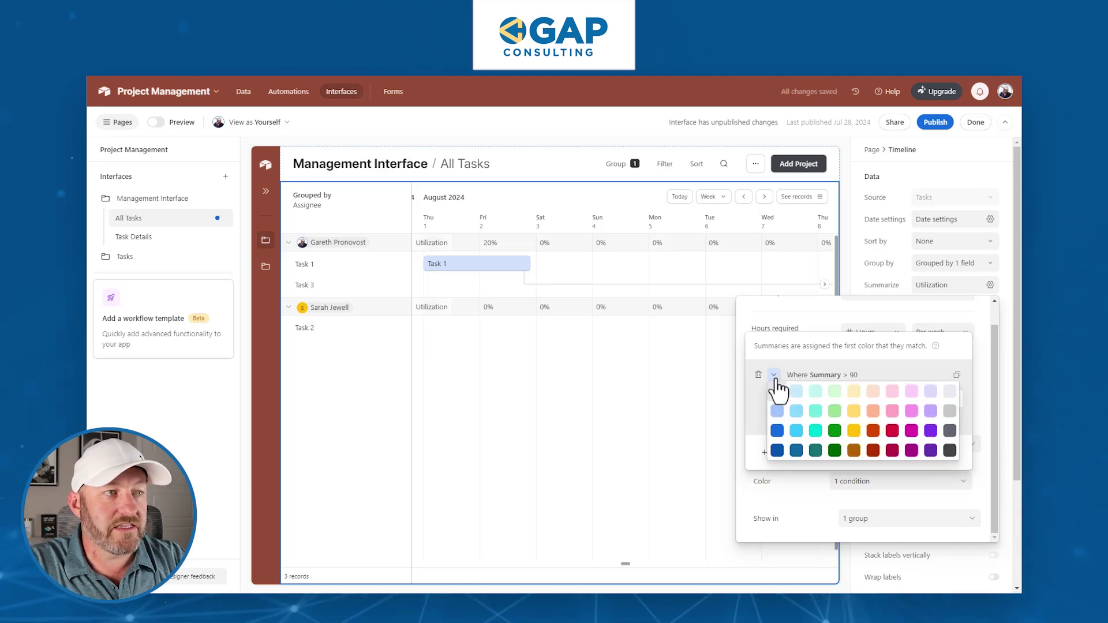
left_click(871, 451)
scroll(622, 275, "right", 10)
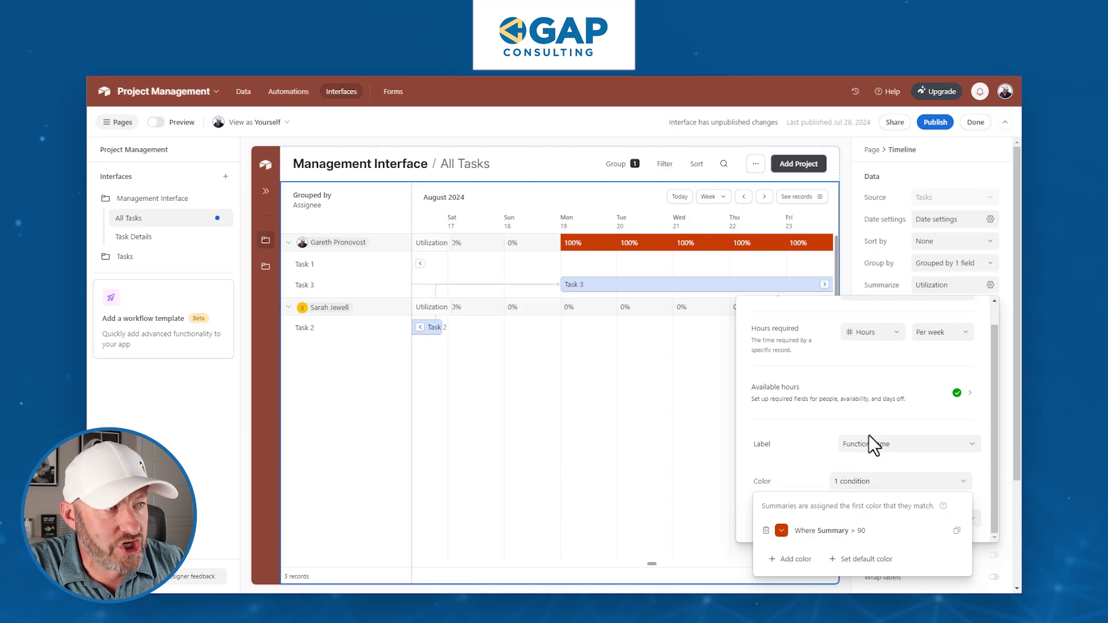
Close the color conditions and publish the Management Interface changes
left_click(833, 420)
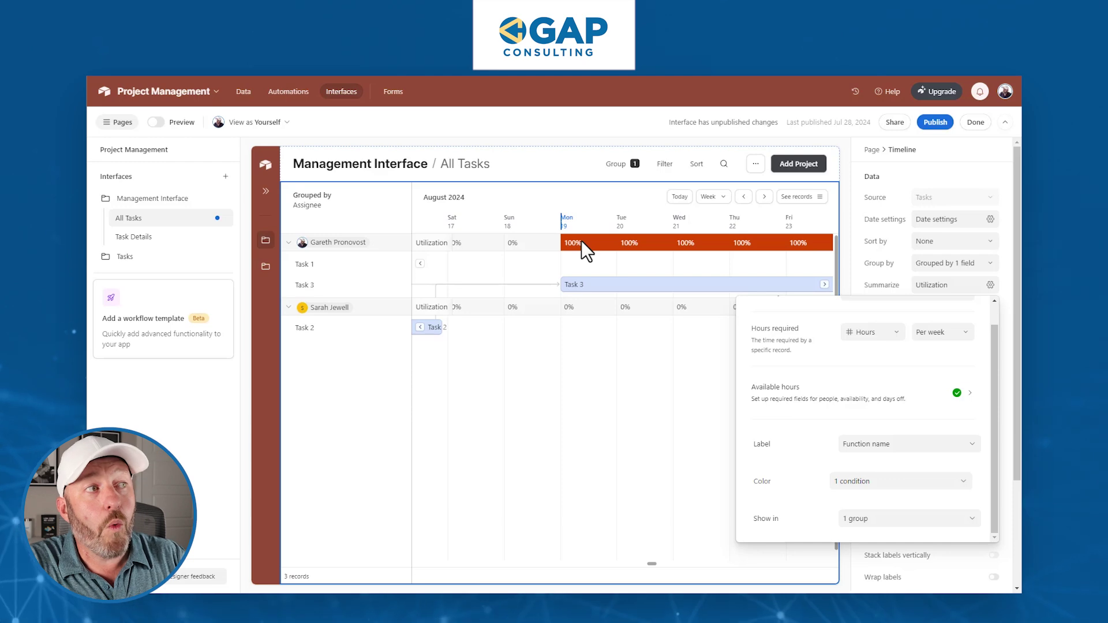
left_click(935, 123)
left_click(658, 403)
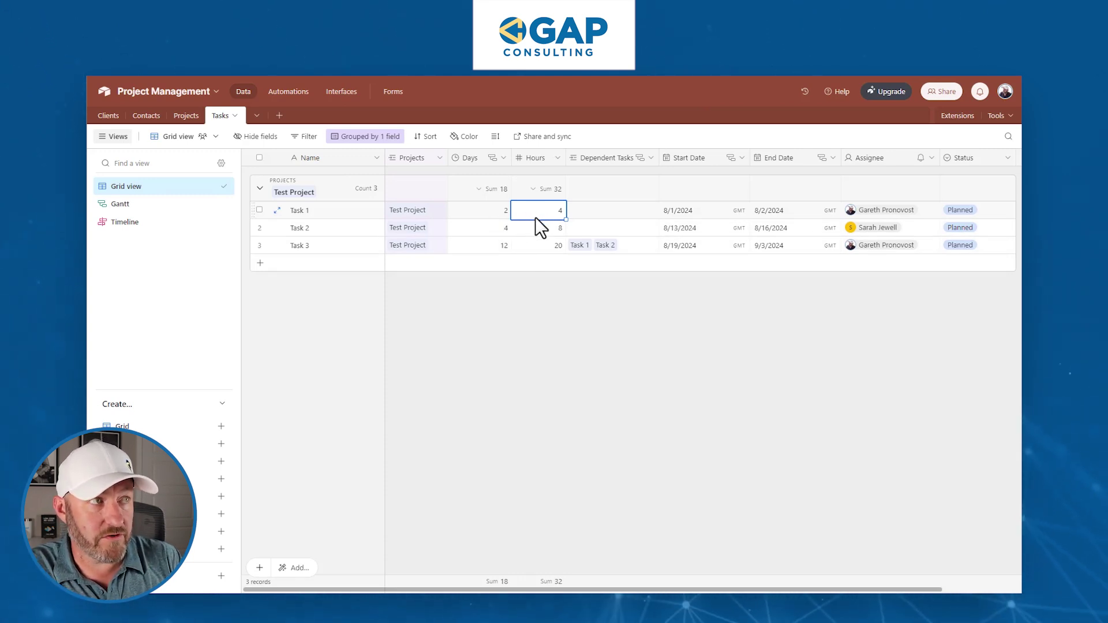
Examine Task 1's start and end dates in the Tasks grid view
left_click(712, 210)
left_click(787, 210)
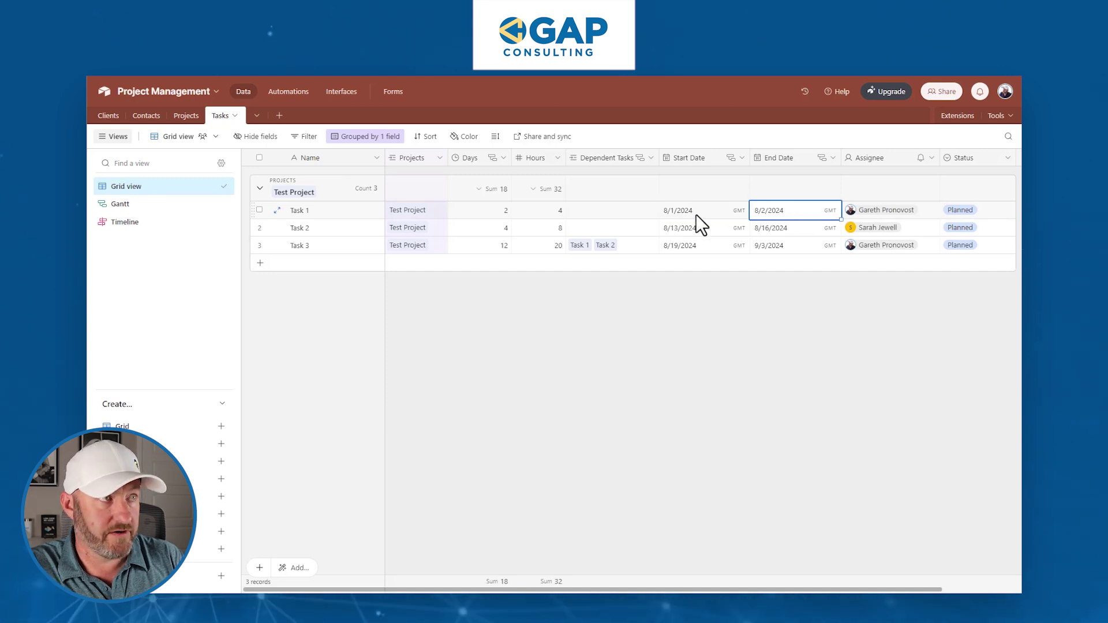
left_click(784, 210)
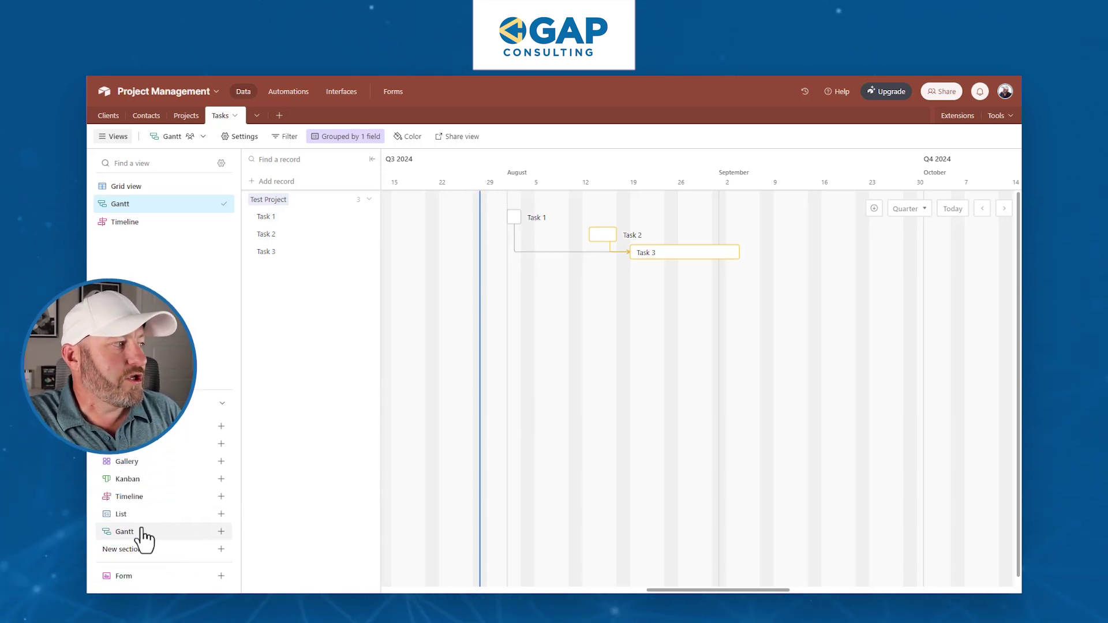
Set the Tasks Gantt view's date visibility to Only workdays and check the holidays entry and remaining settings
mouse_move(127, 533)
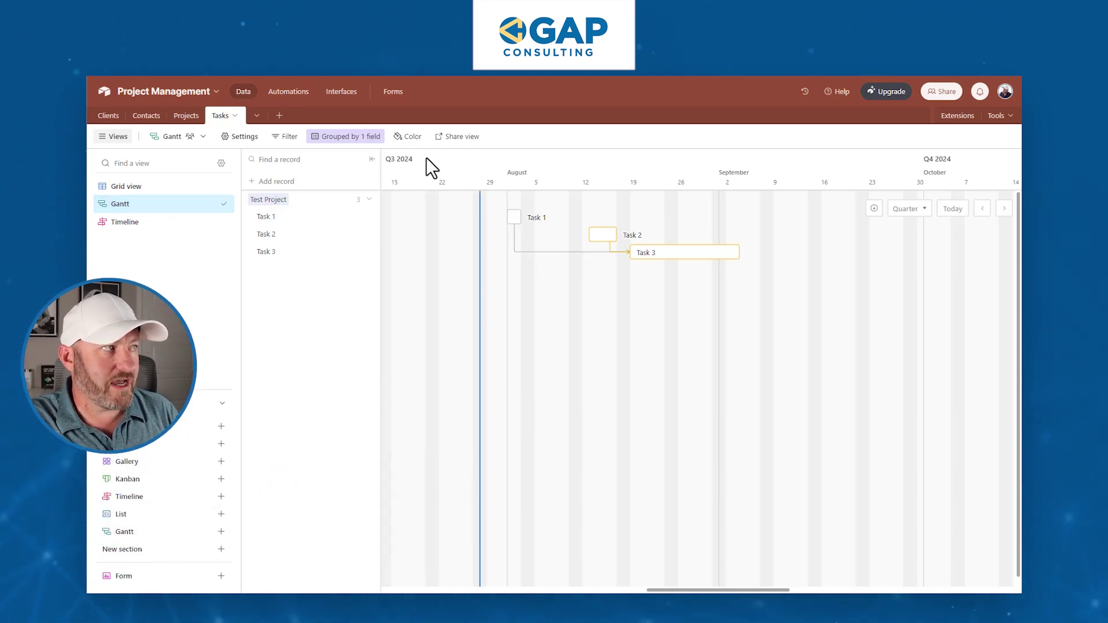
left_click(248, 143)
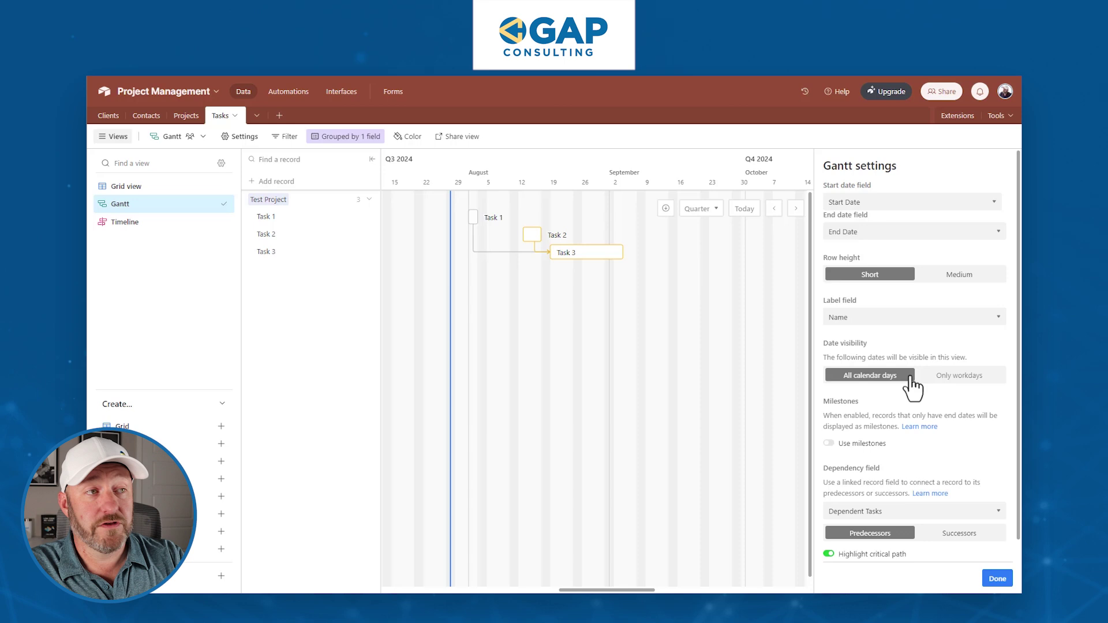
left_click(960, 376)
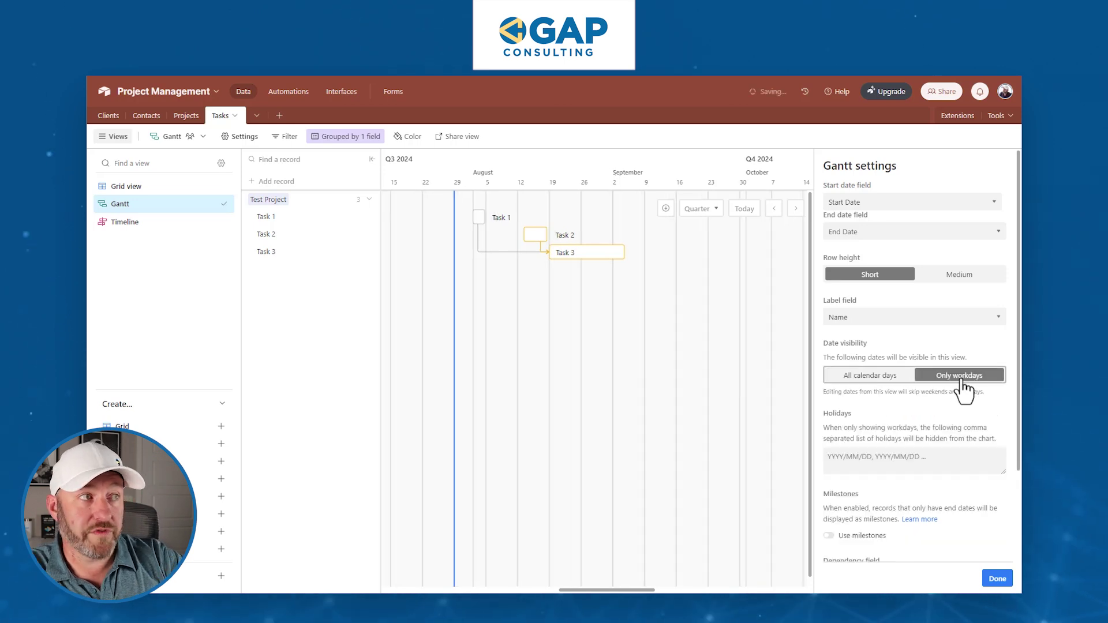
left_click(923, 459)
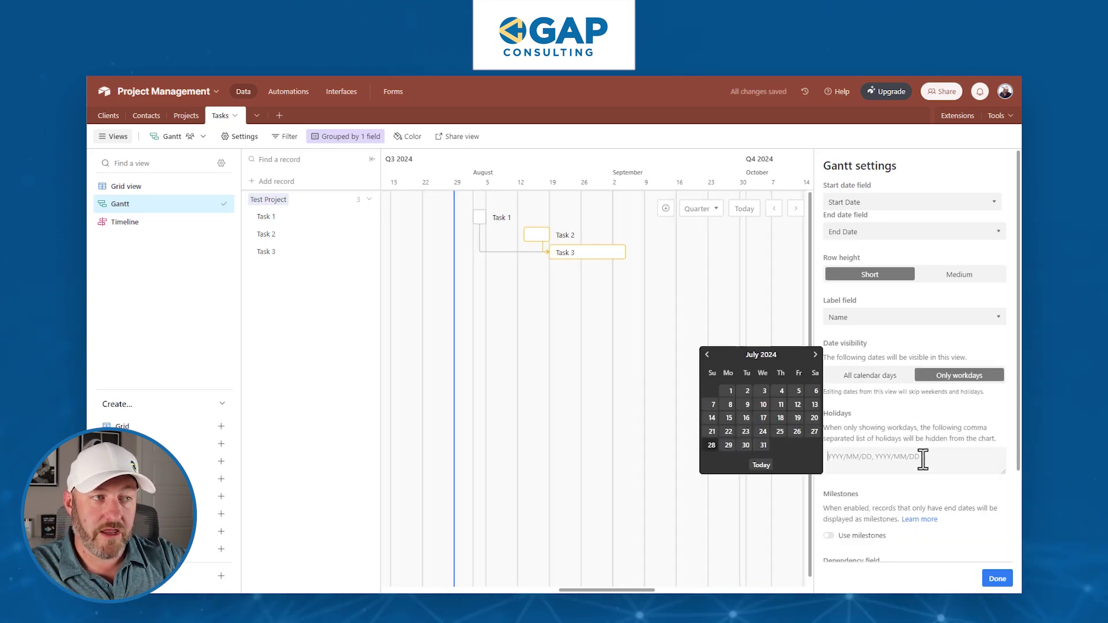
scroll(923, 458, "down", 2)
scroll(906, 446, "down", 1)
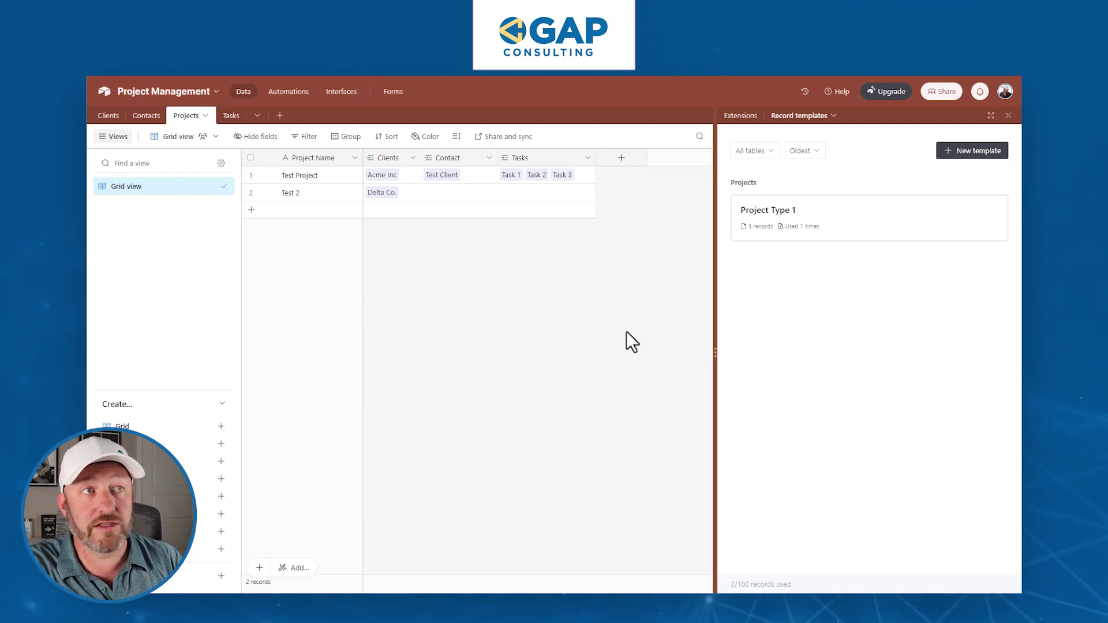
Reopen the record templates for the Projects table and review the Project Type 1 template's fields and linked tasks
left_click(1008, 115)
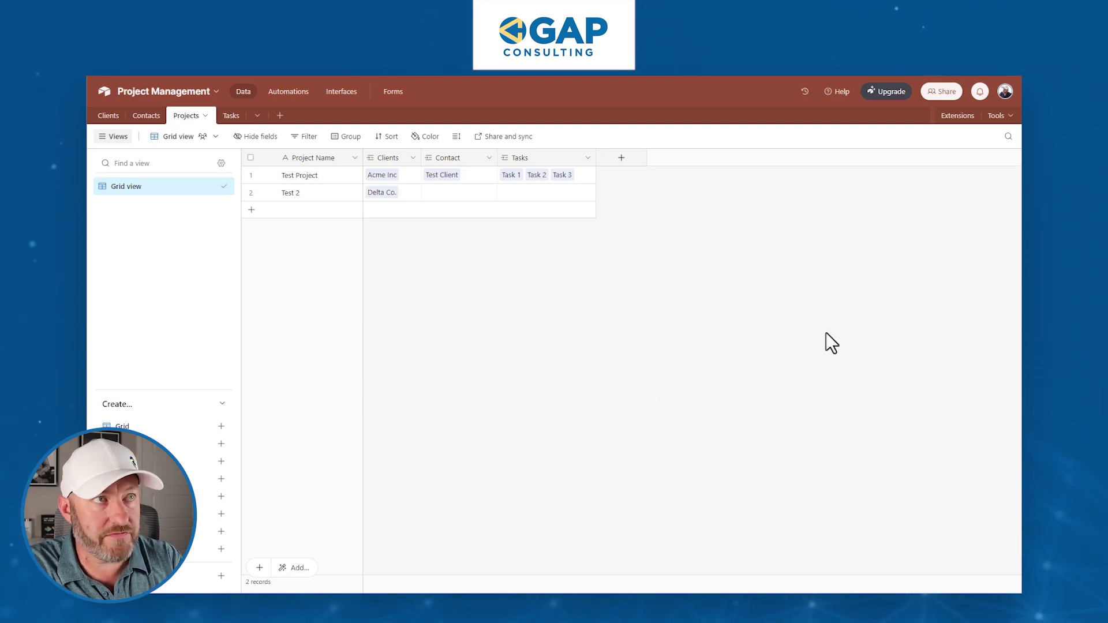
left_click(995, 118)
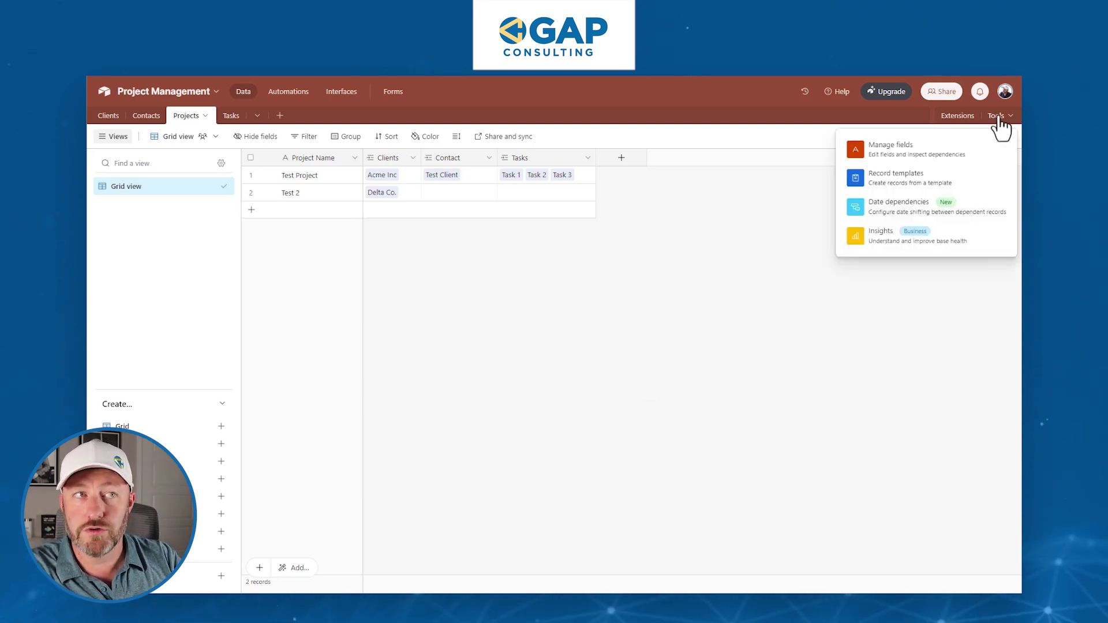
left_click(918, 184)
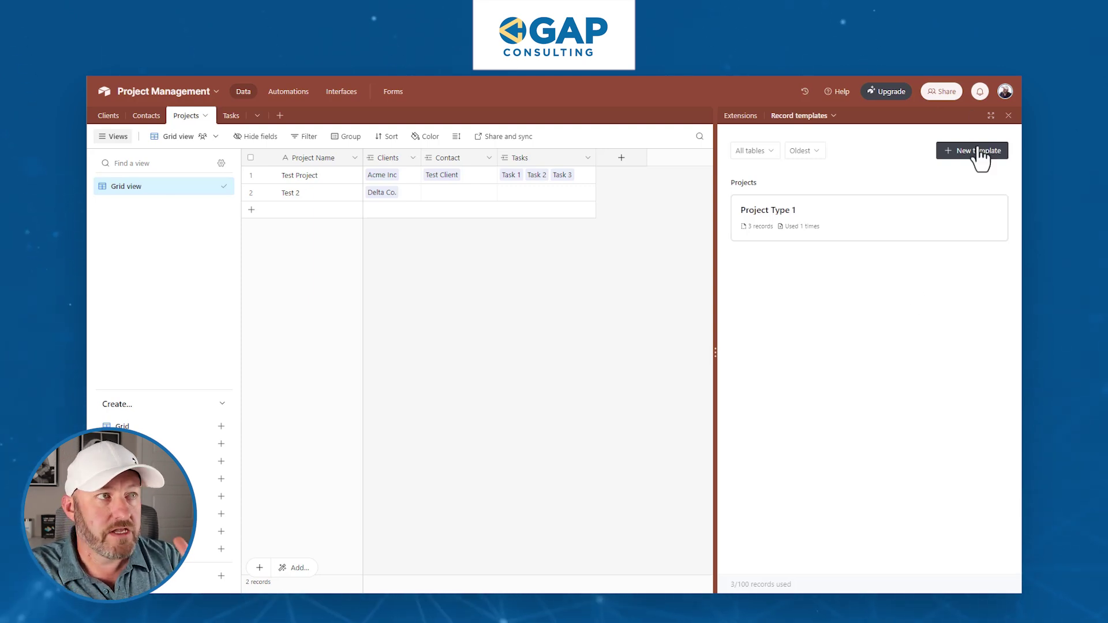
left_click(891, 218)
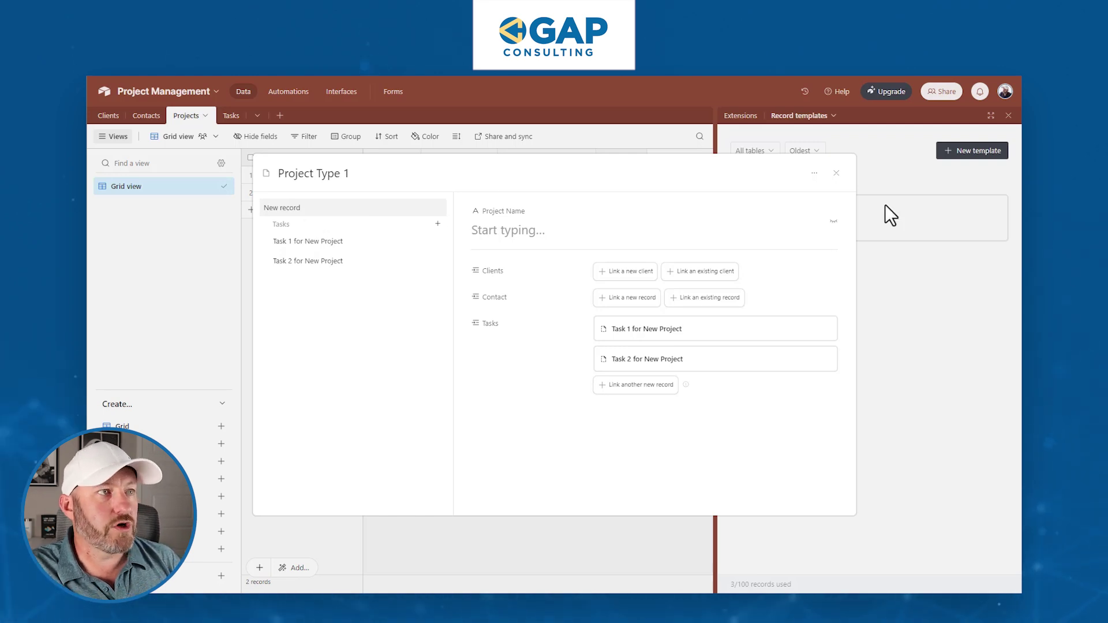
left_click(835, 173)
Check which tables a new template can be based on, and open the Project Type 1 template's title for editing
left_click(971, 151)
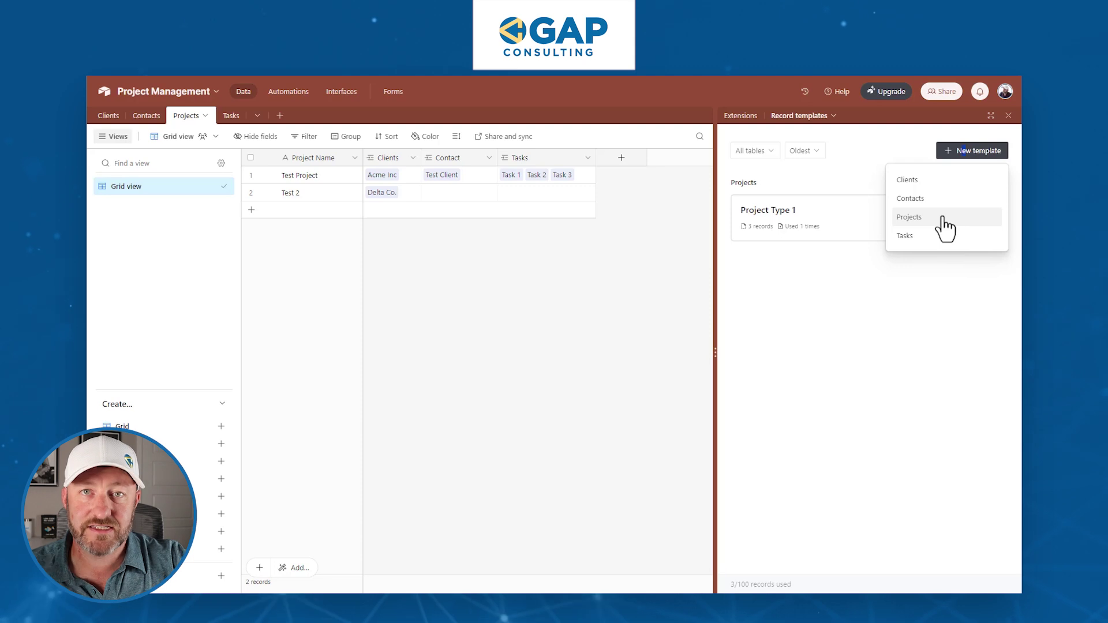
left_click(859, 228)
left_click(330, 176)
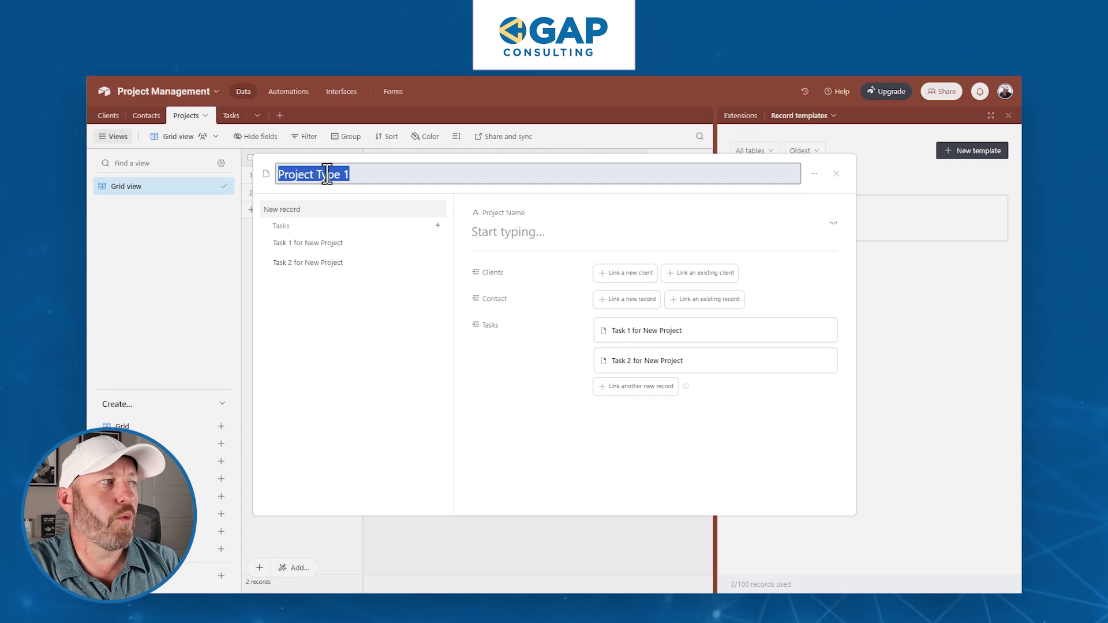
Try "New Project" as the preset Project Name in the Project Type 1 template and clear the entry
left_click(534, 234)
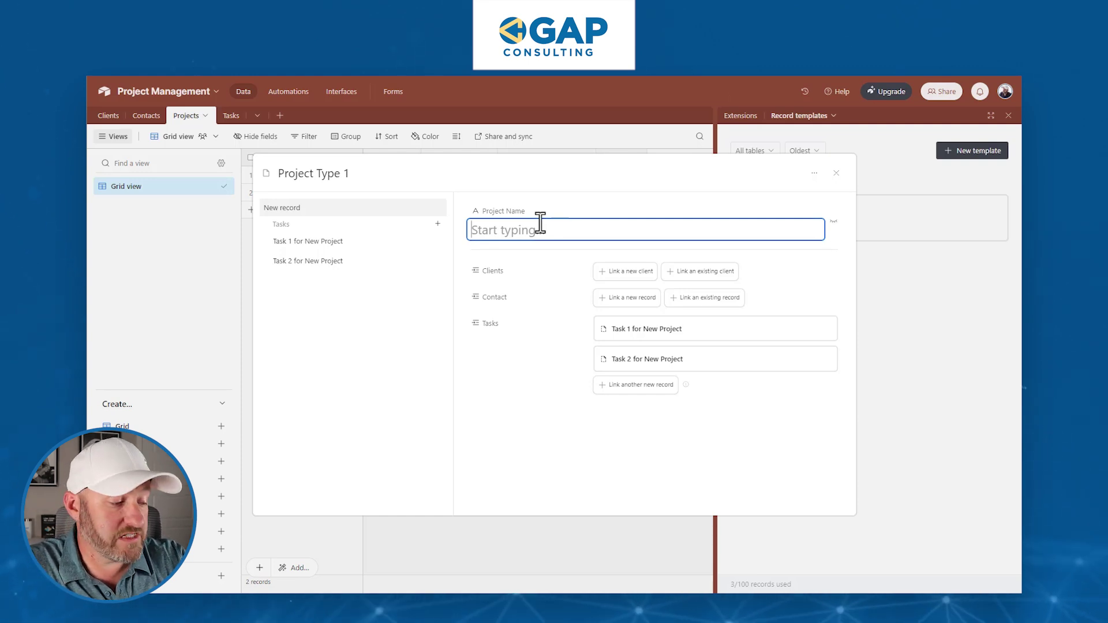
type("New Project")
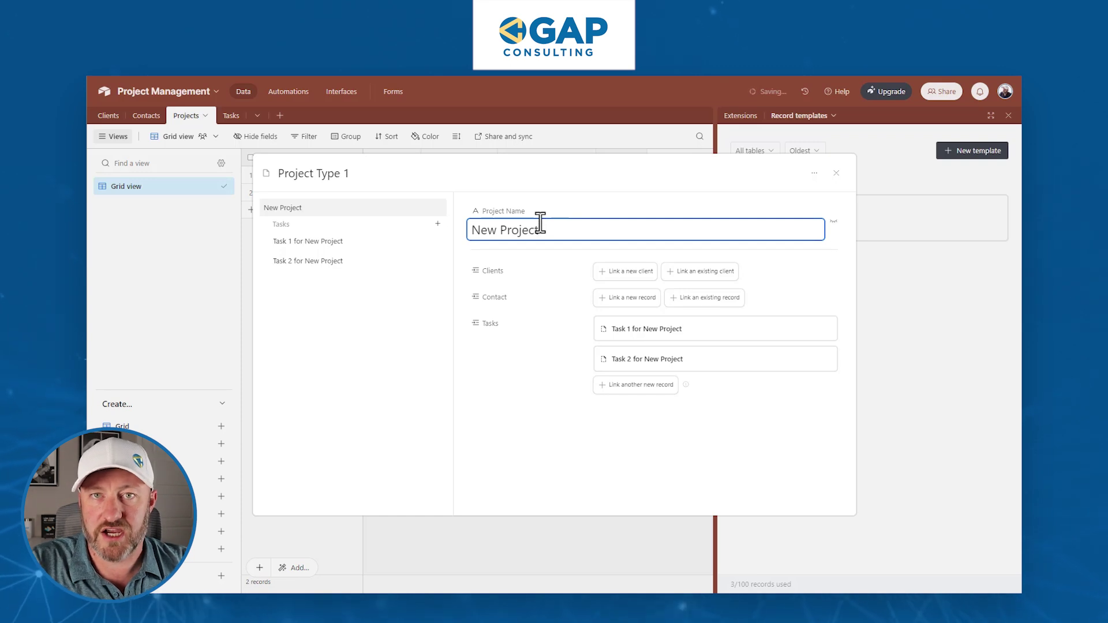
key("ctrl+a")
key("BackSpace")
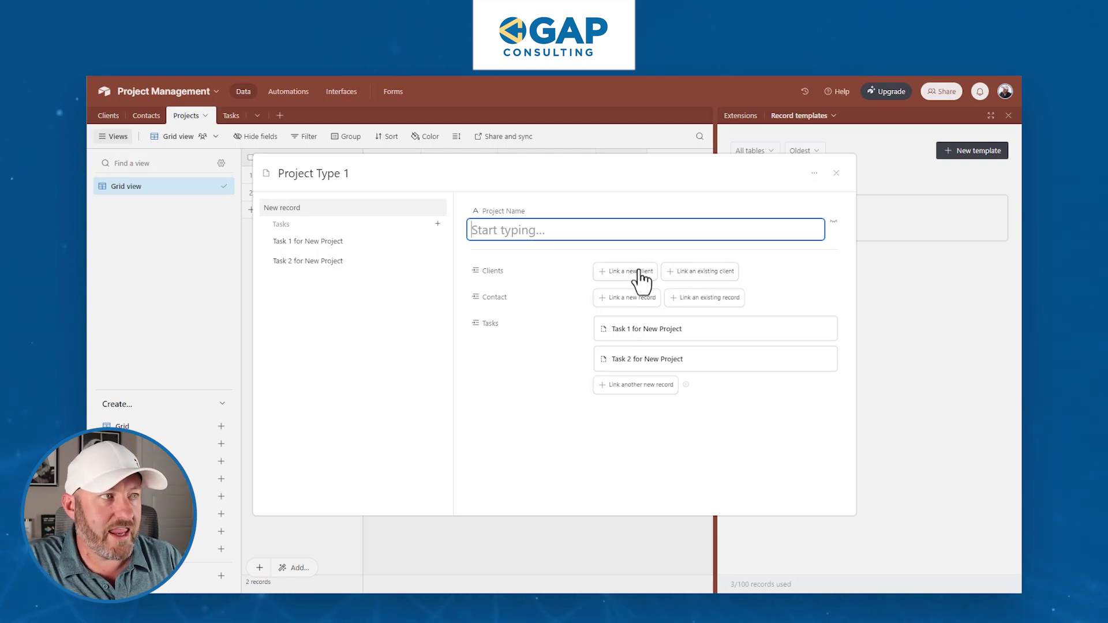
Try linking the existing client Acme Inc to the Project Type 1 template and unlink it
left_click(699, 274)
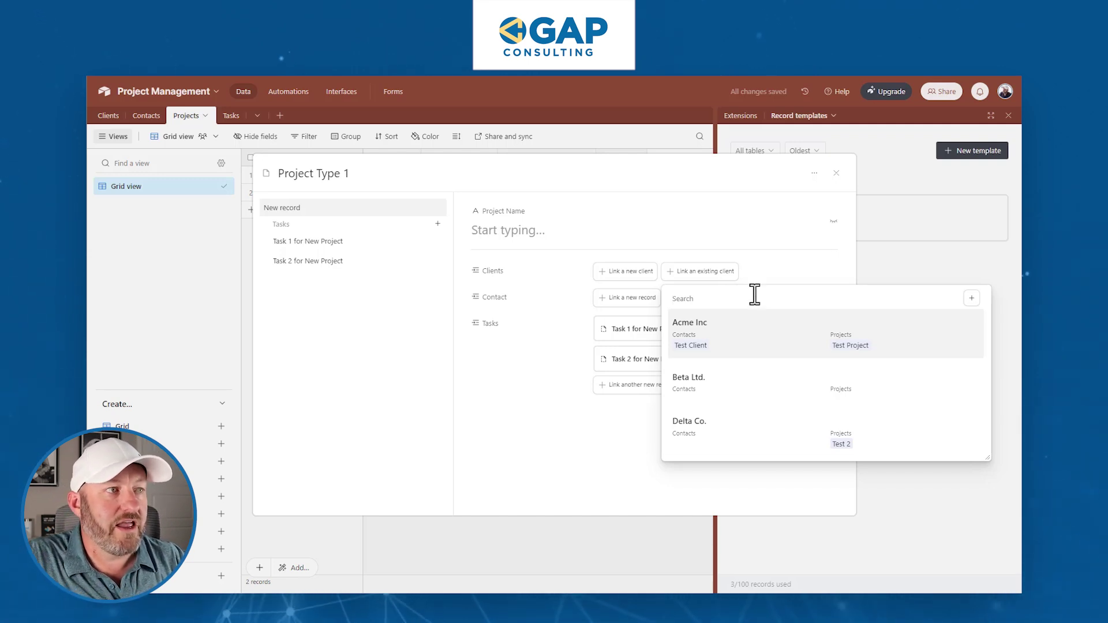
left_click(767, 334)
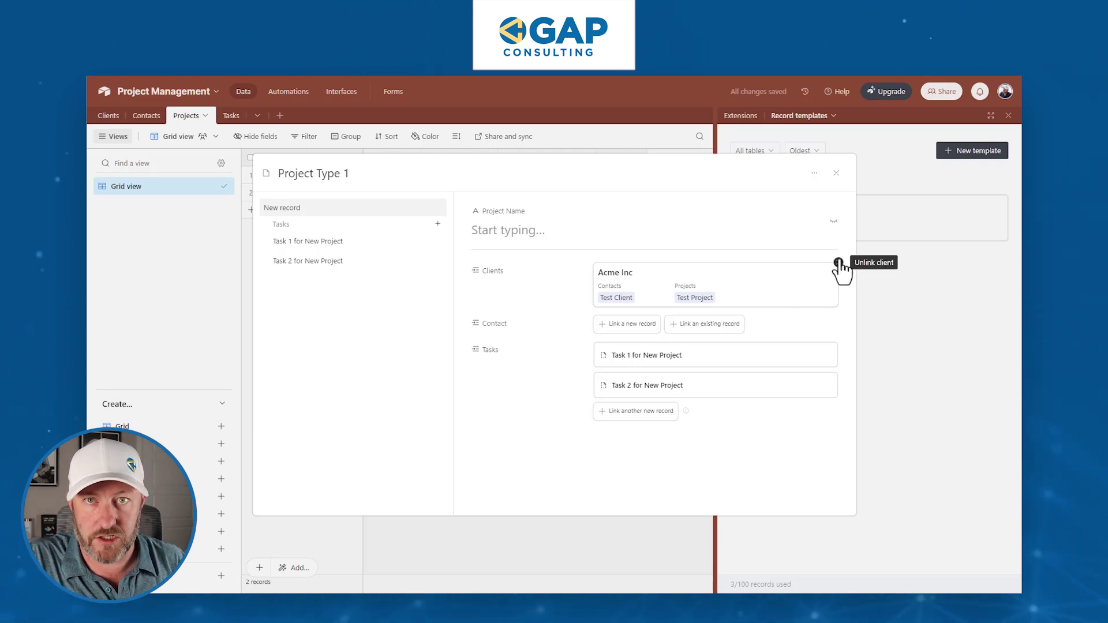
left_click(839, 263)
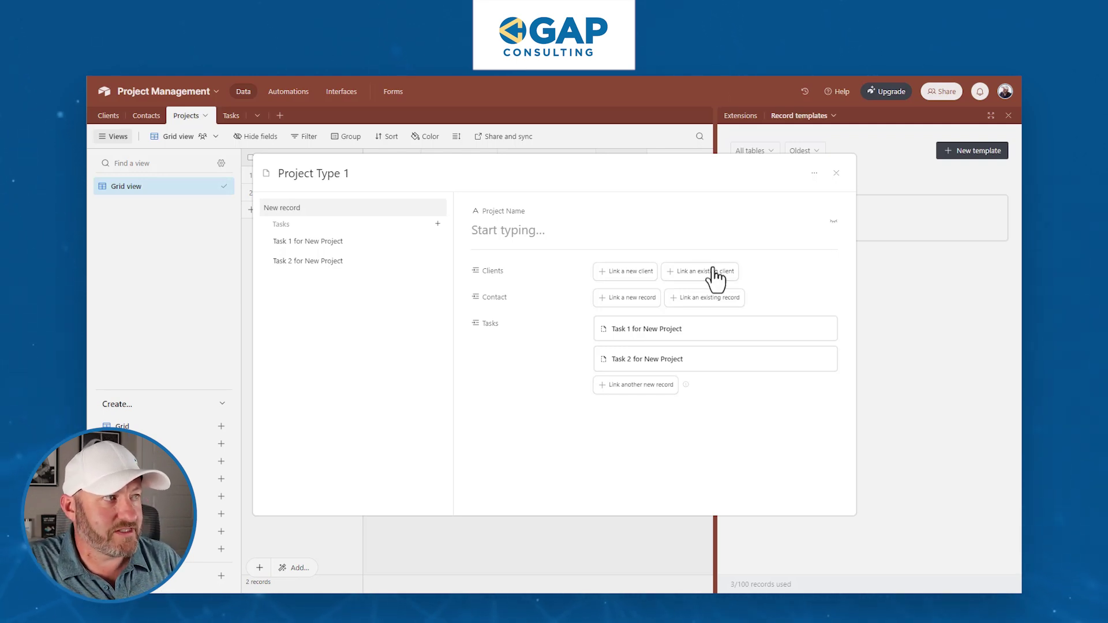
Set Hours to 4 for the template's Task 1 for New Project and close the Project Type 1 template
left_click(663, 340)
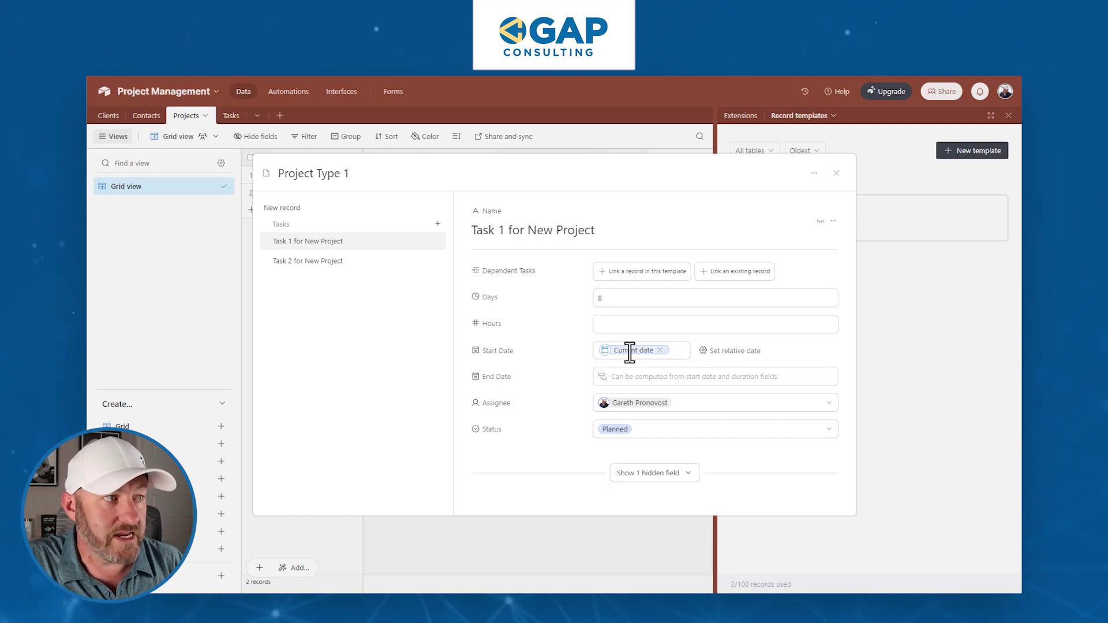
mouse_move(637, 404)
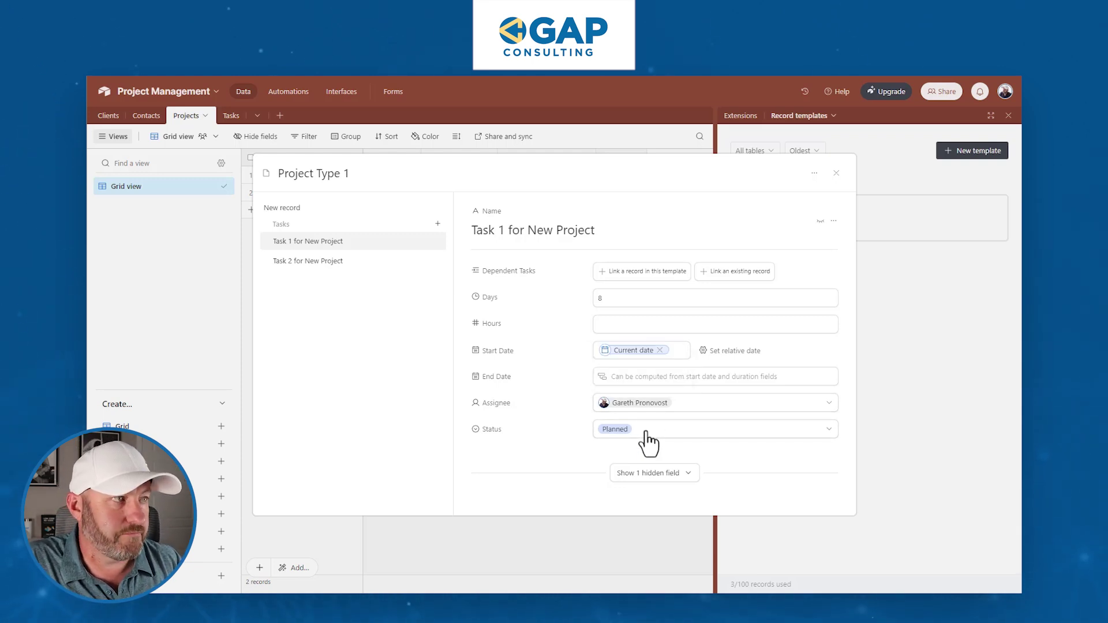
left_click(613, 300)
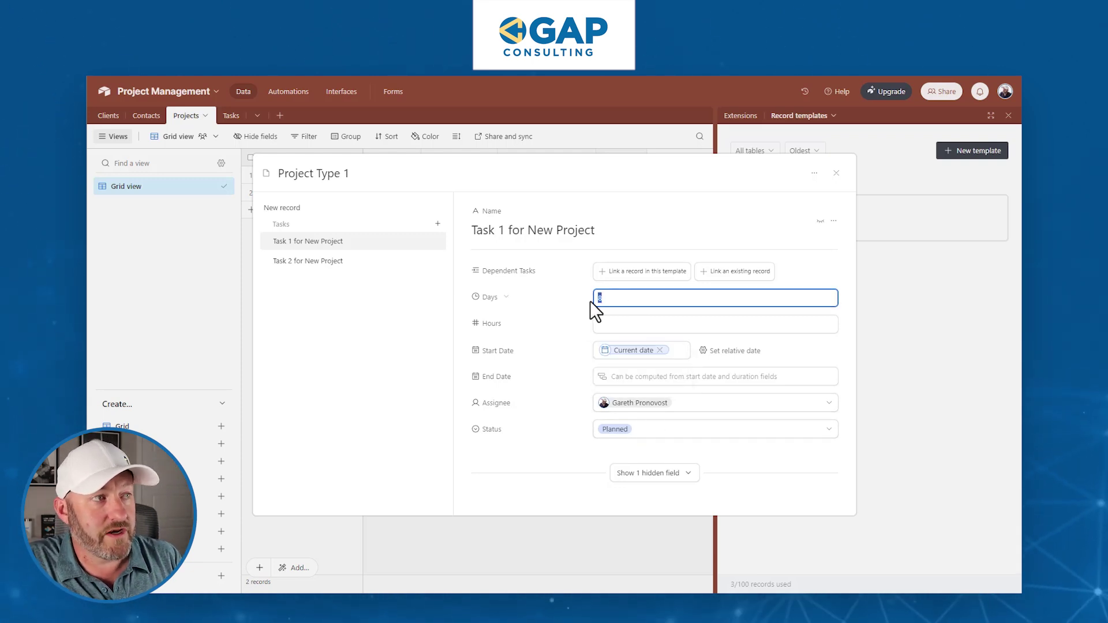
left_click(616, 325)
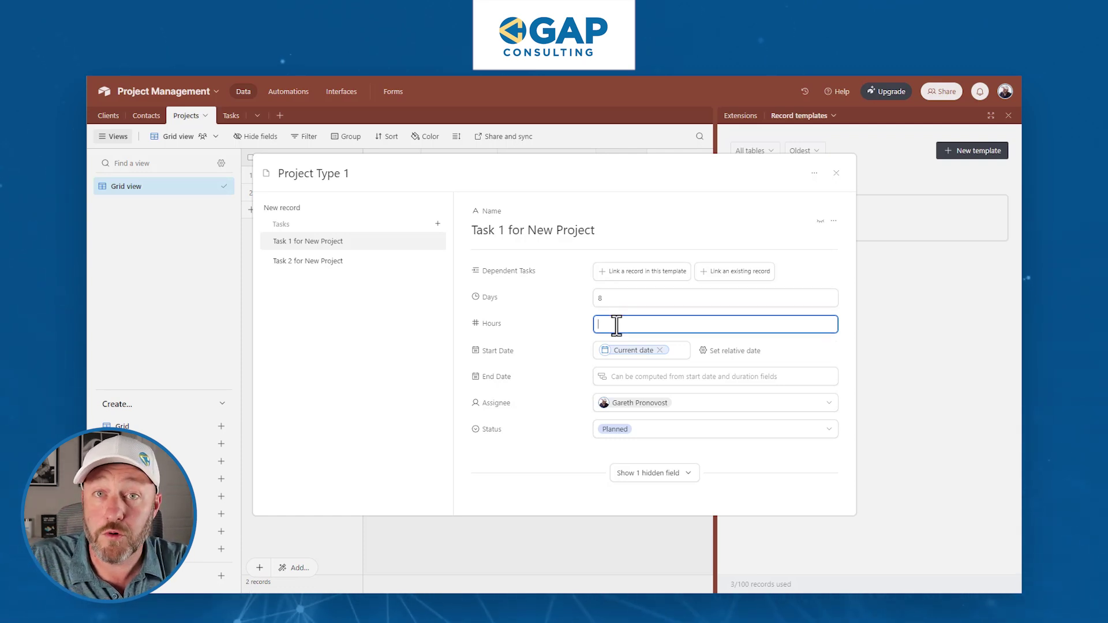
type("4")
left_click(646, 233)
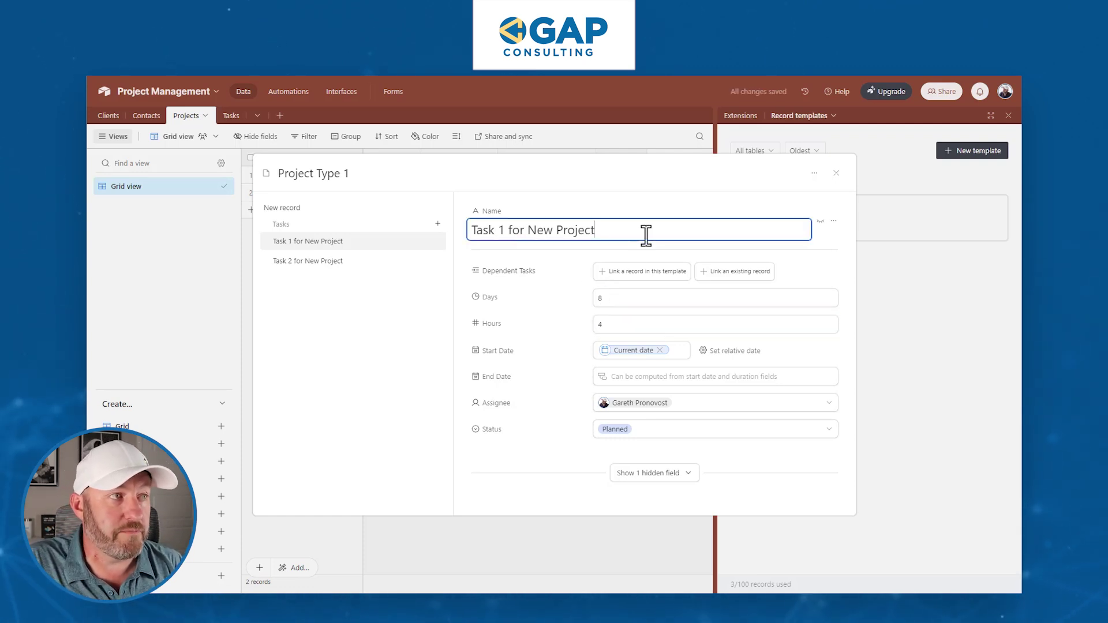
left_click(411, 315)
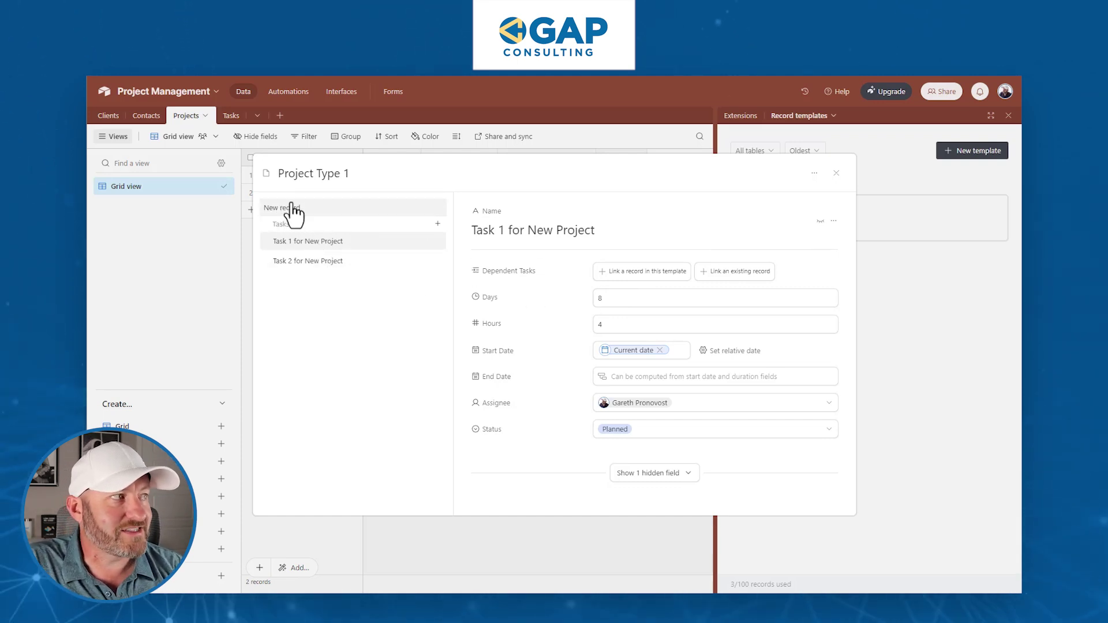
left_click(836, 173)
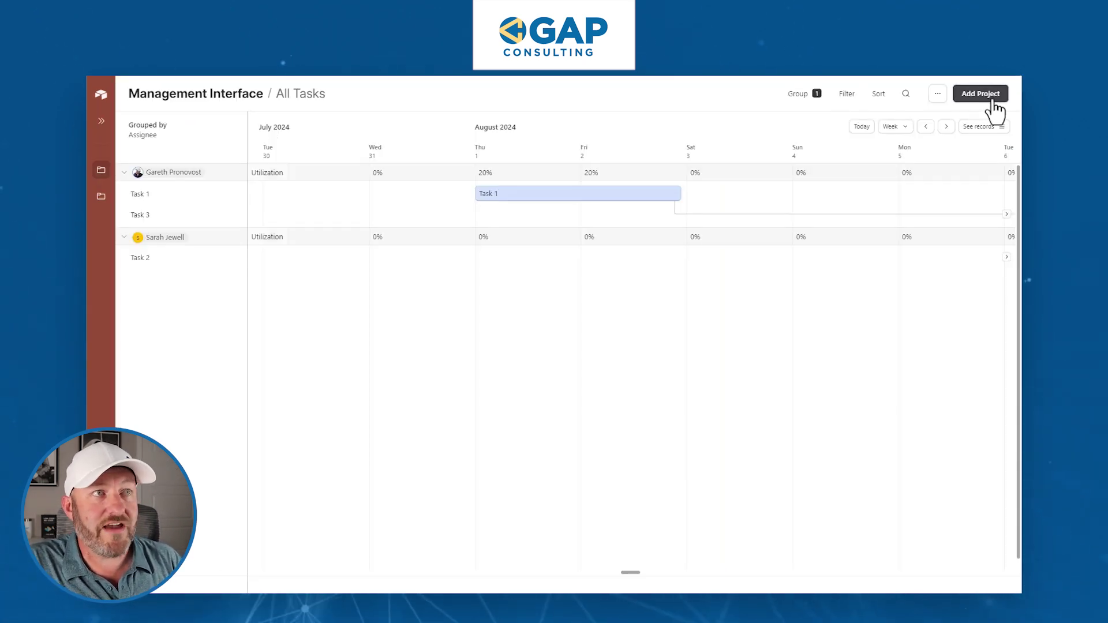
Open the All Tasks page for editing and bring up the Add Project button's settings
left_click(101, 95)
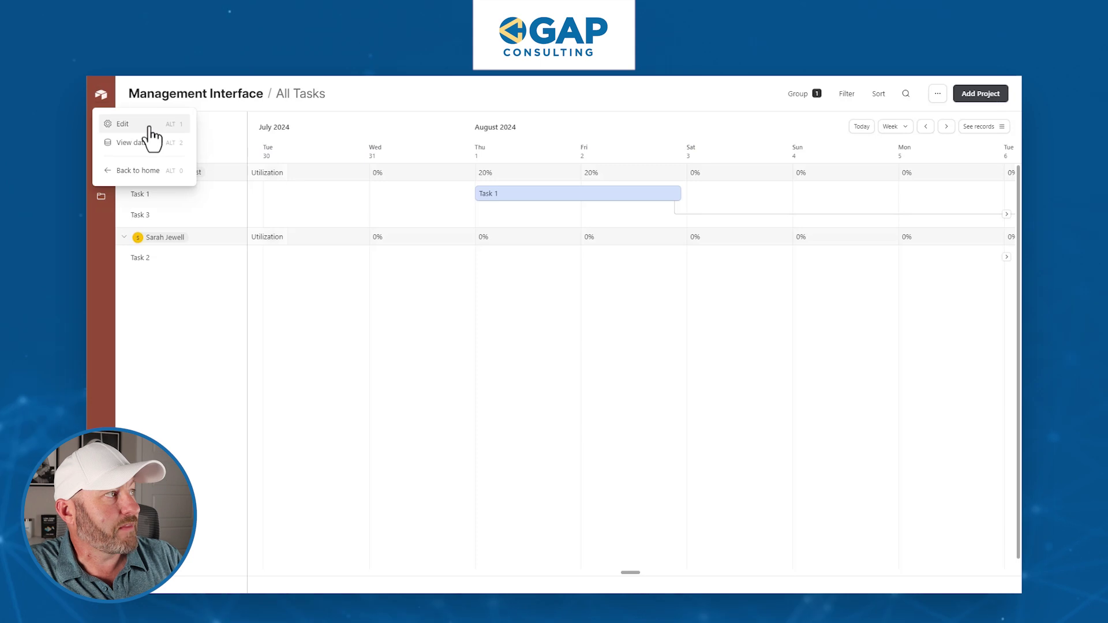
left_click(122, 124)
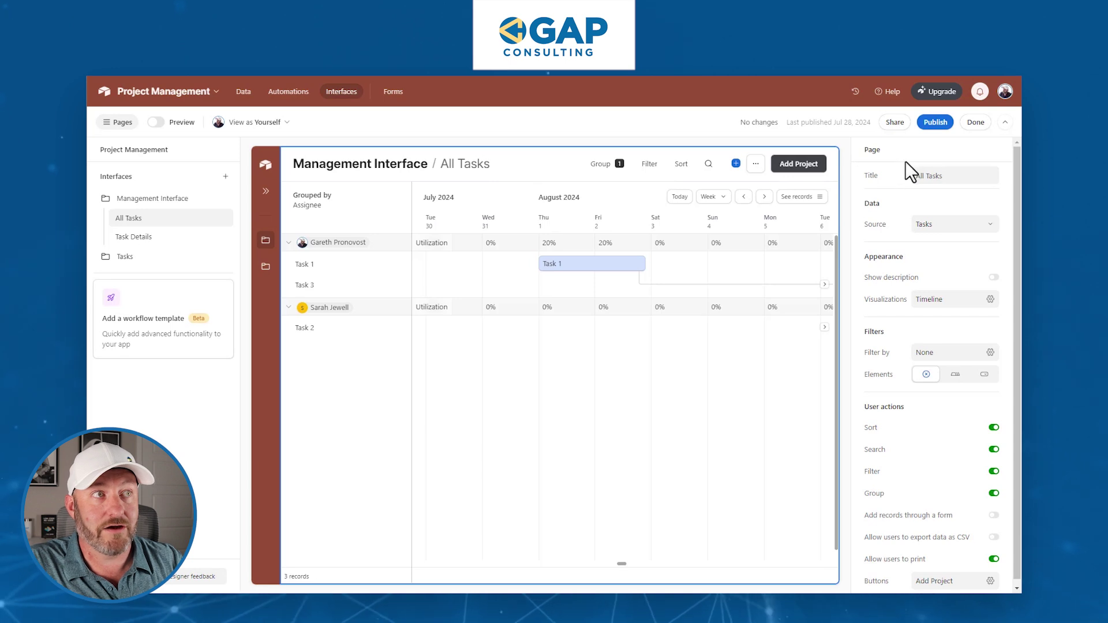
scroll(912, 375, "down", 1)
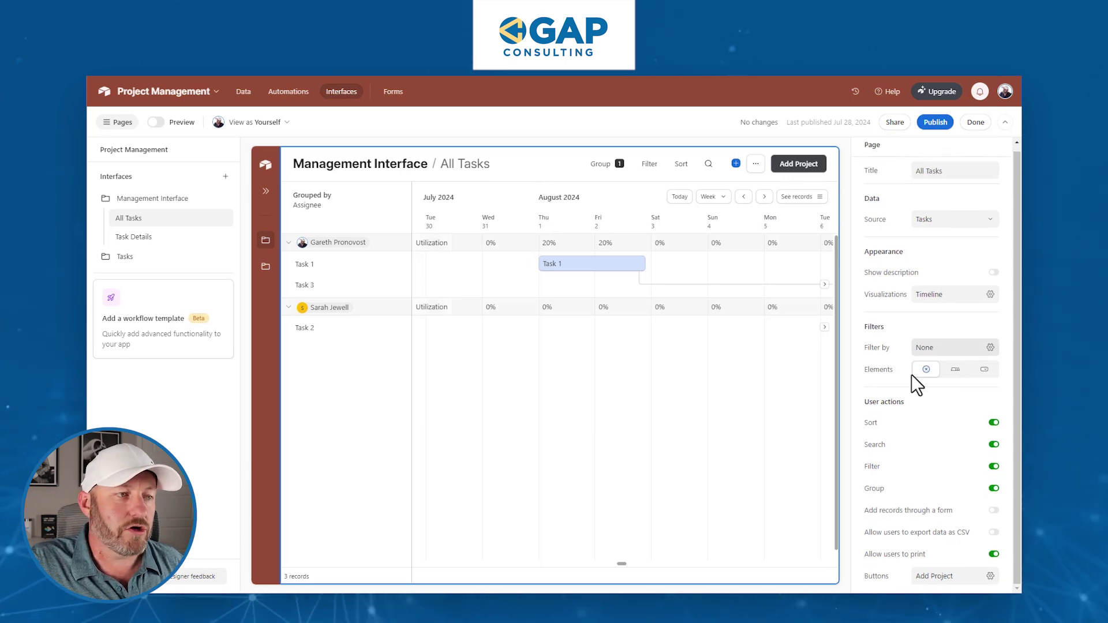
left_click(938, 575)
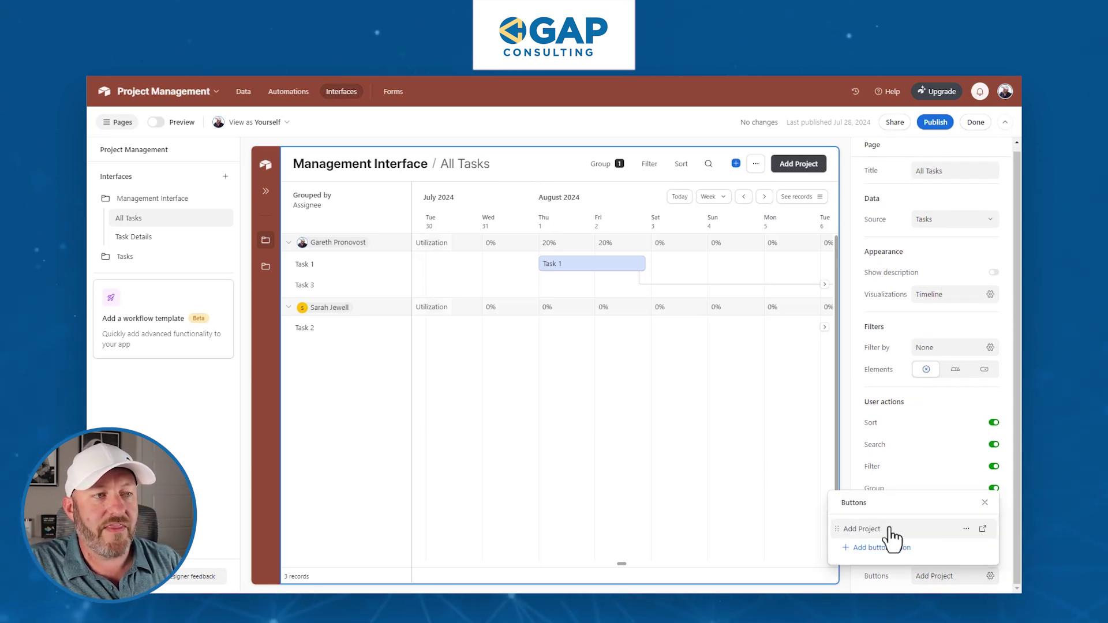
left_click(983, 530)
Review the Add Project button's action options and try restricting record creation to record templates
left_click(962, 237)
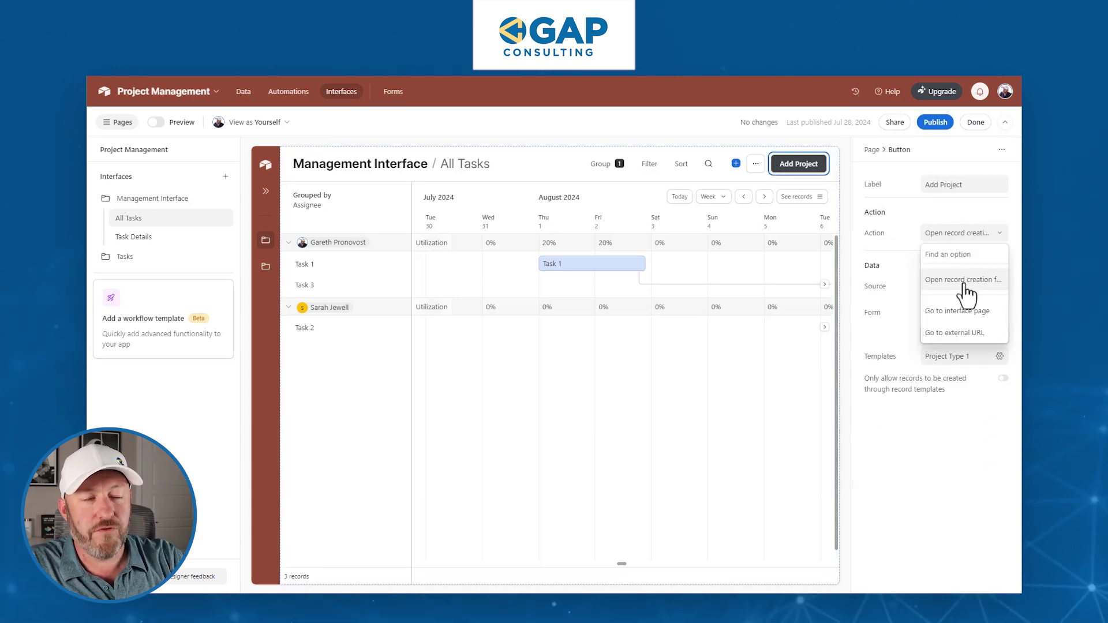
left_click(889, 267)
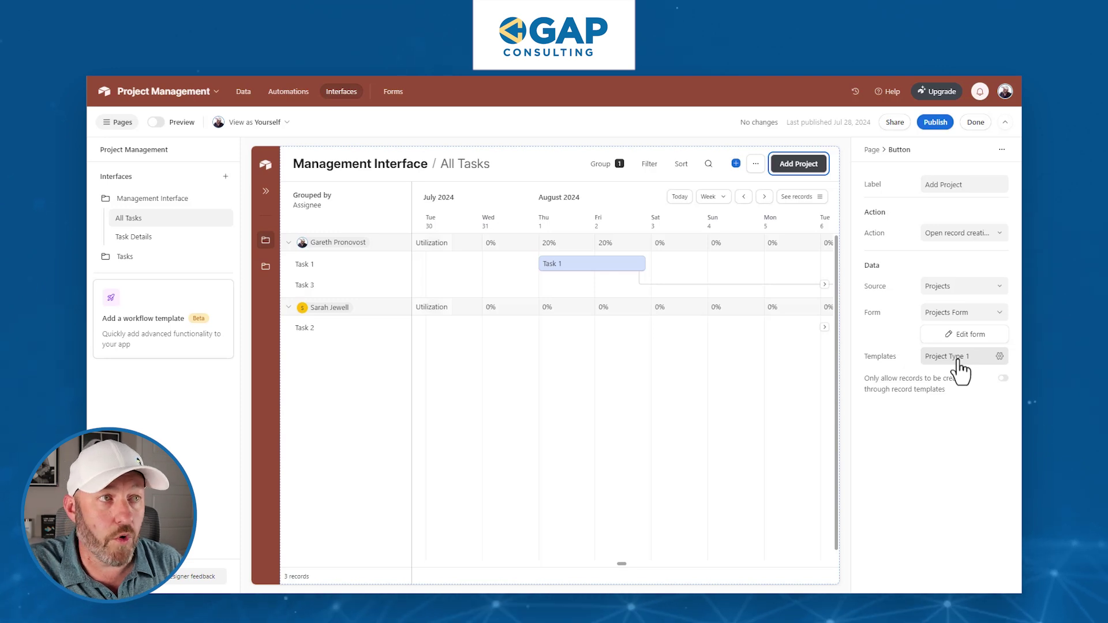
left_click(1003, 380)
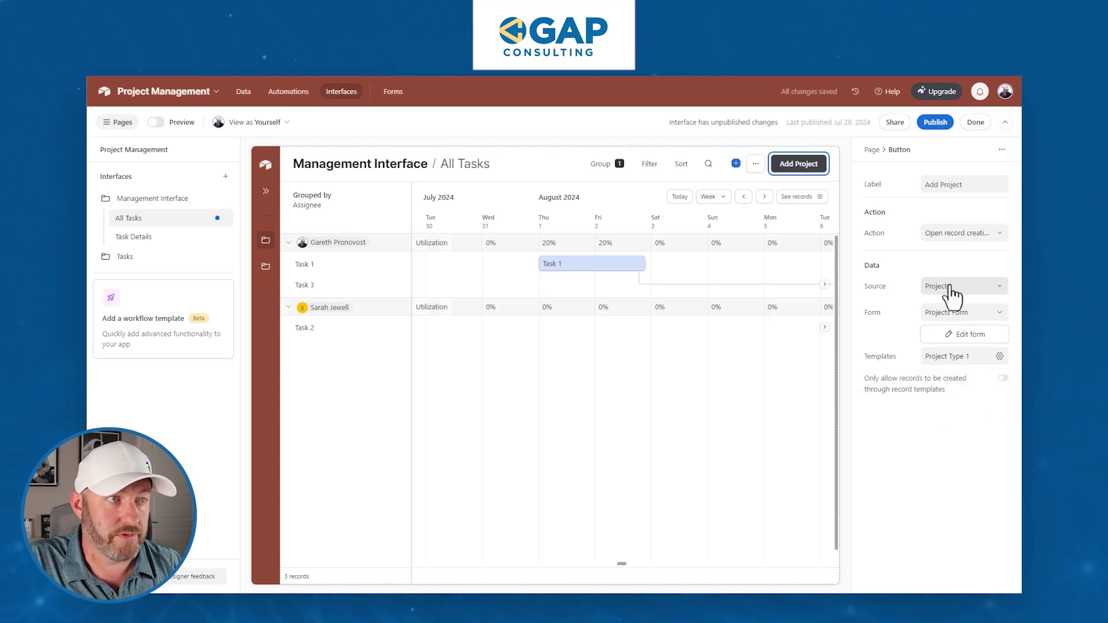
Publish the interface changes and add a project named Name of Test 2 from the Project Type 1 template
left_click(935, 123)
left_click(658, 403)
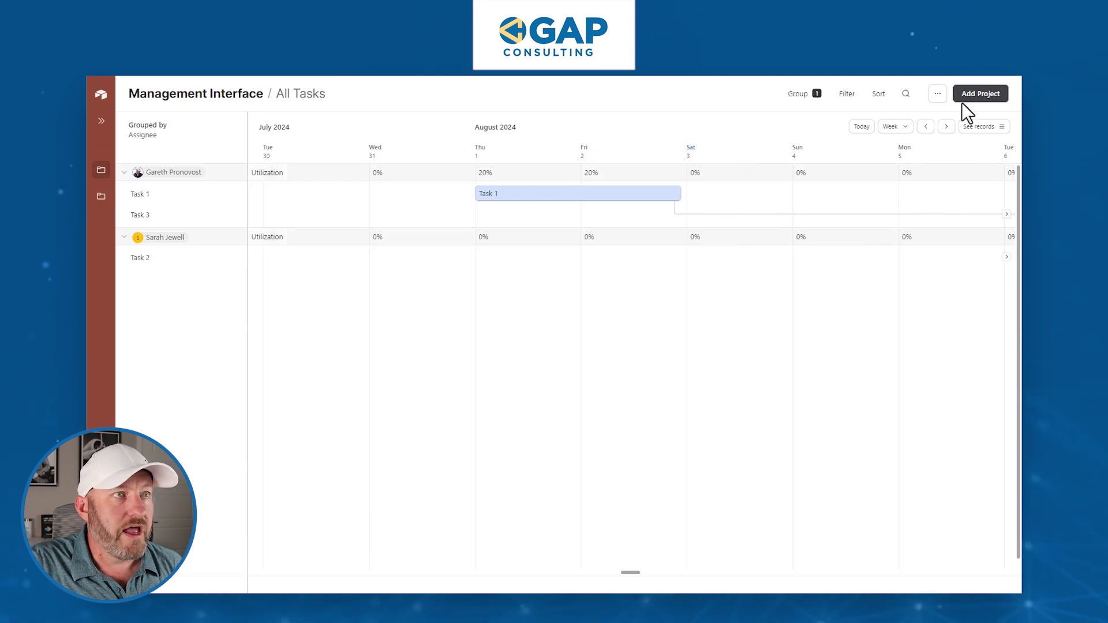
left_click(996, 96)
left_click(599, 229)
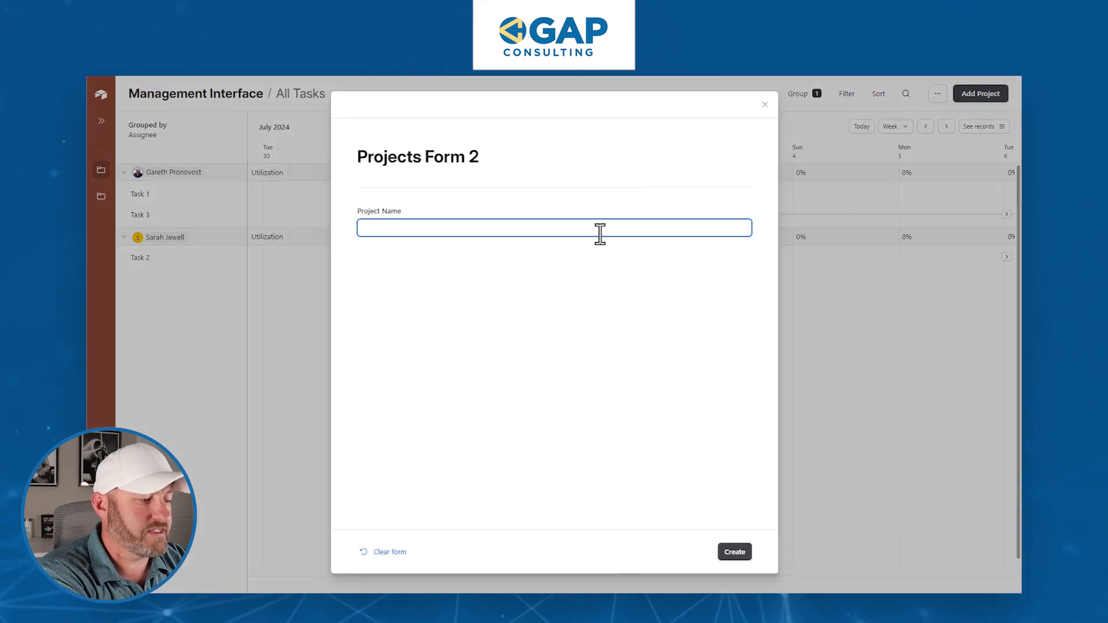
type("Name of Test 2")
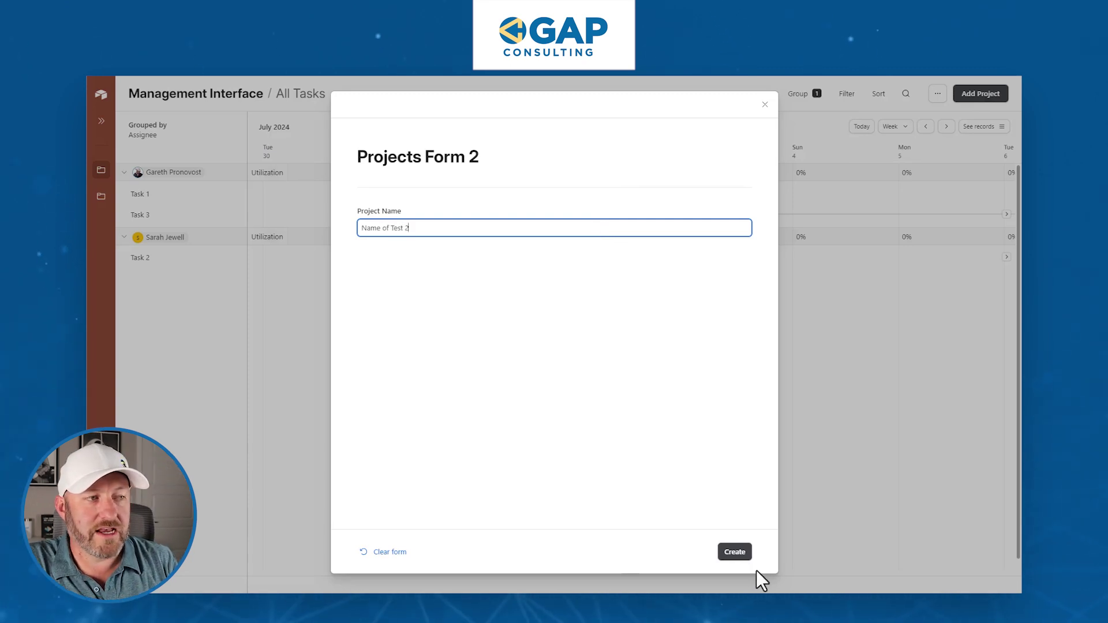
left_click(735, 553)
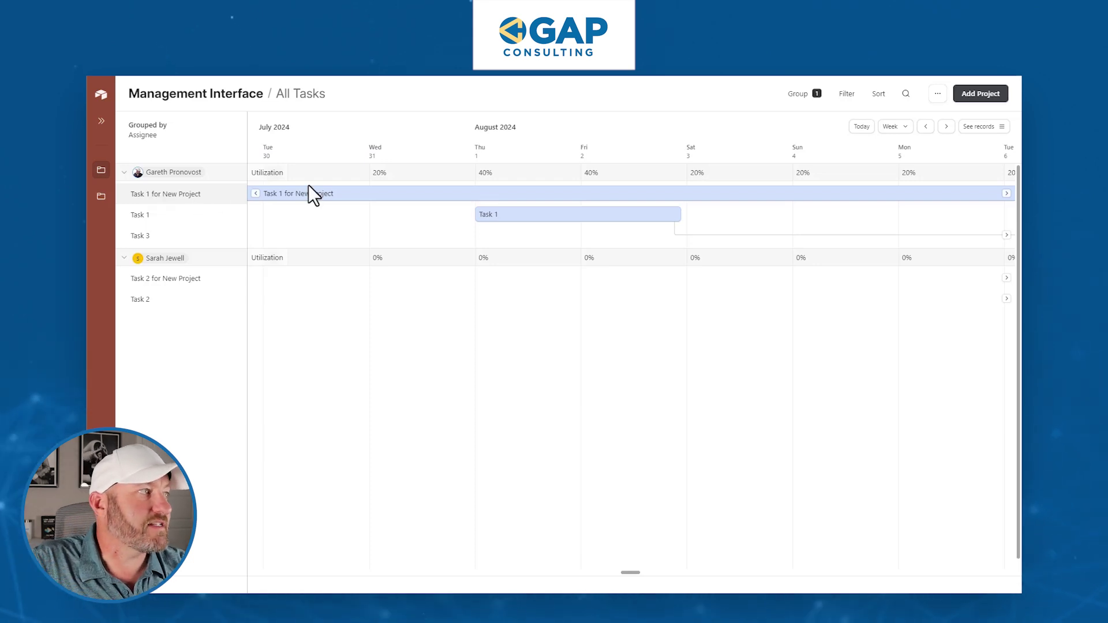
Examine where Task 1 for New Project starts on the All Tasks timeline and briefly view its record details
scroll(322, 218, "left", 4)
scroll(319, 215, "left", 2)
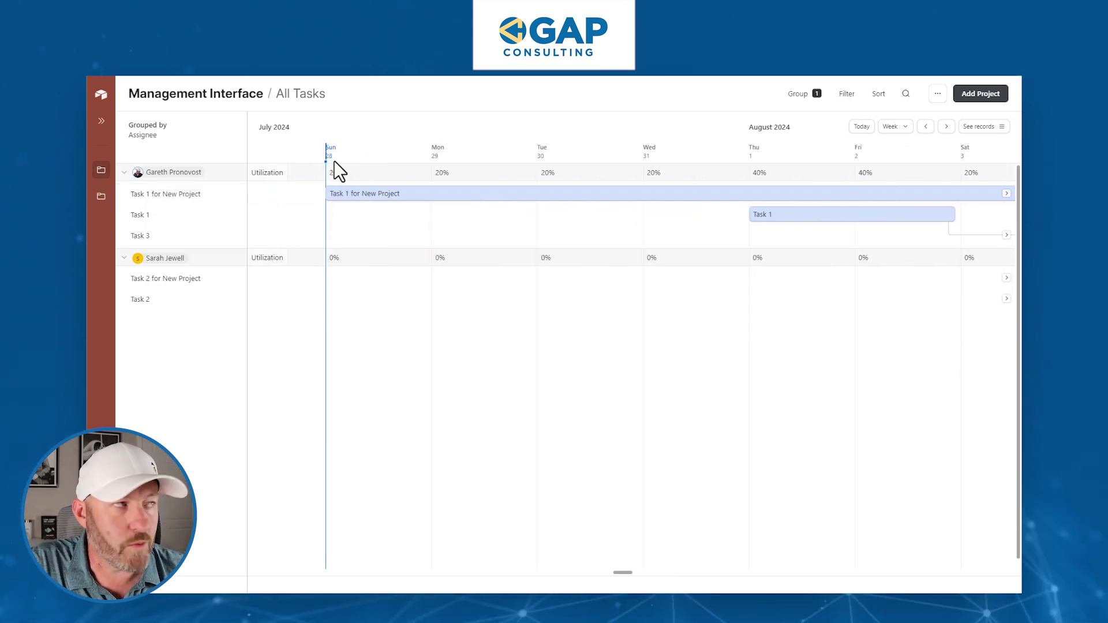
left_click(354, 195)
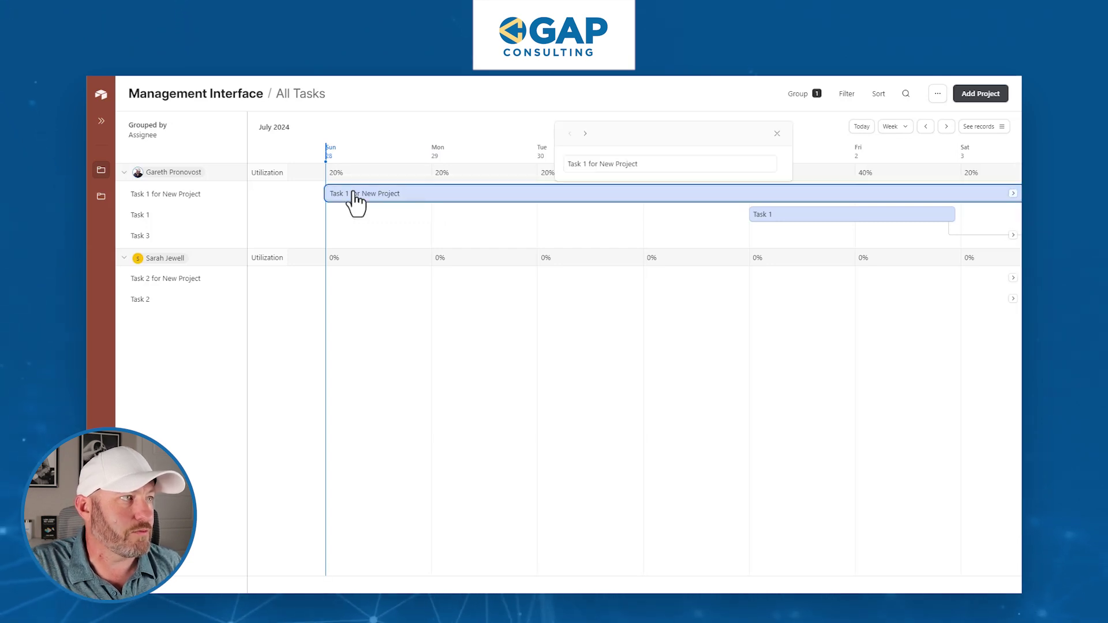
left_click(157, 199)
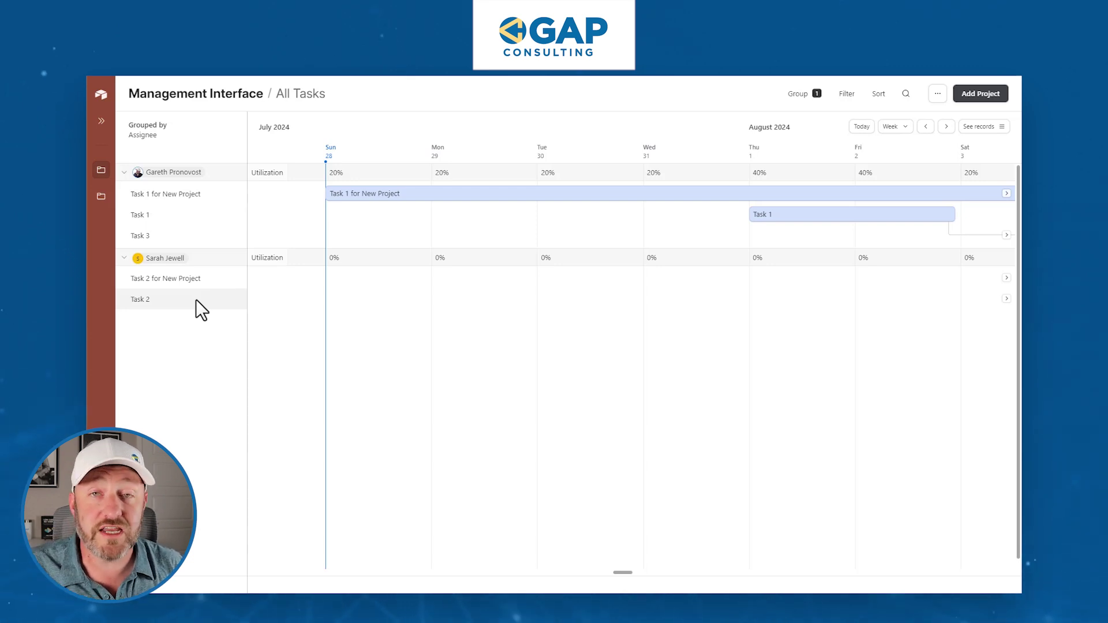
Open the Name of Test 2 project on the Task Details page and link it to the client Acme Inc
mouse_move(103, 173)
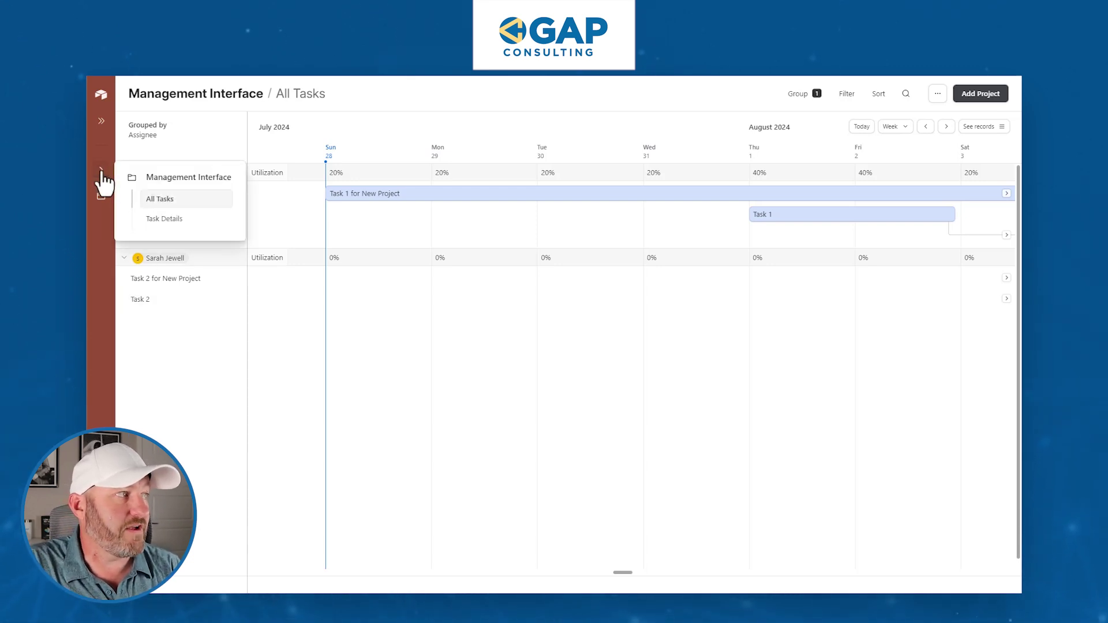
left_click(167, 219)
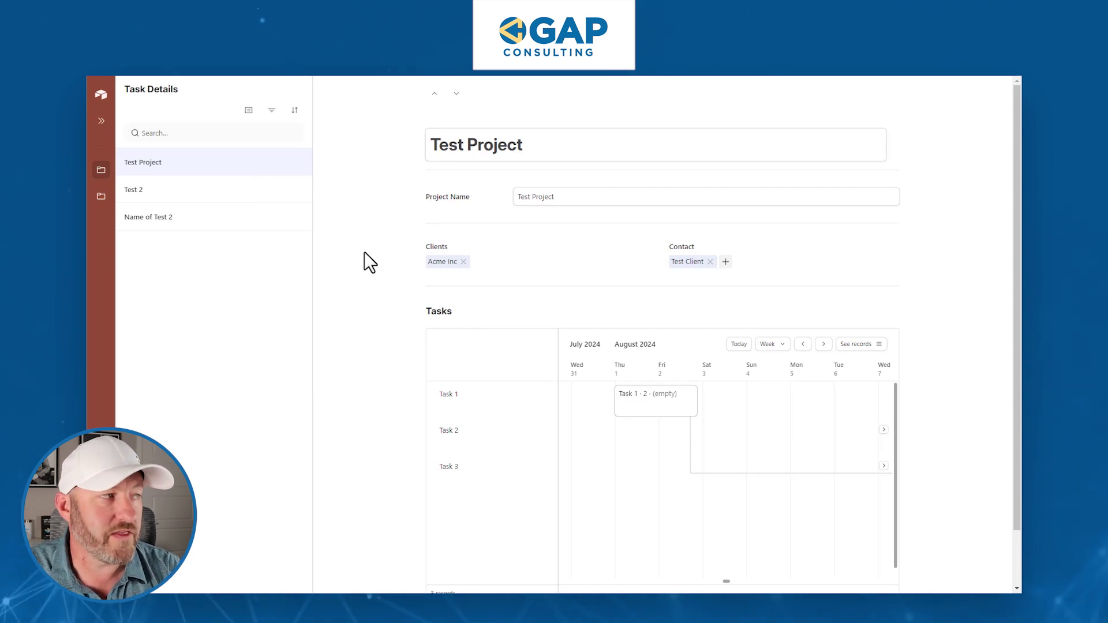
left_click(183, 219)
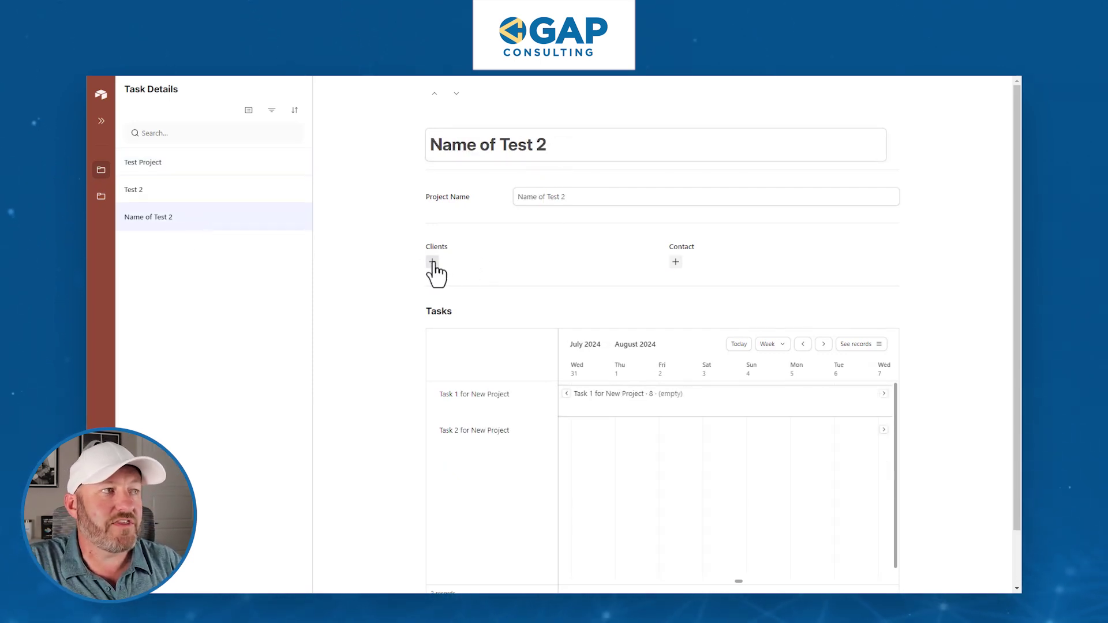
left_click(432, 264)
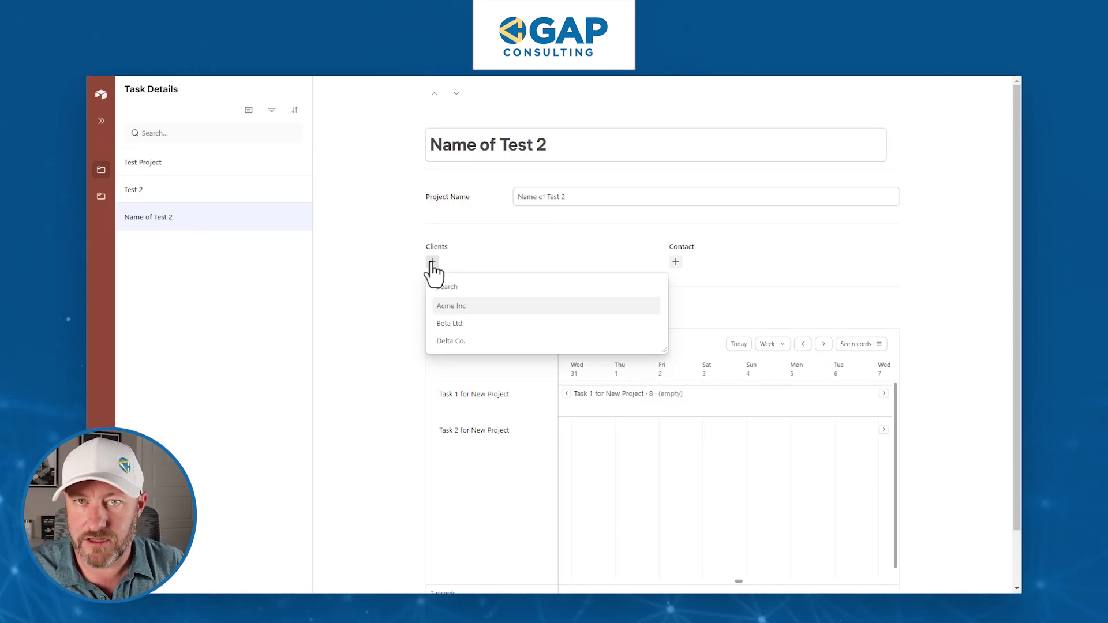
left_click(459, 307)
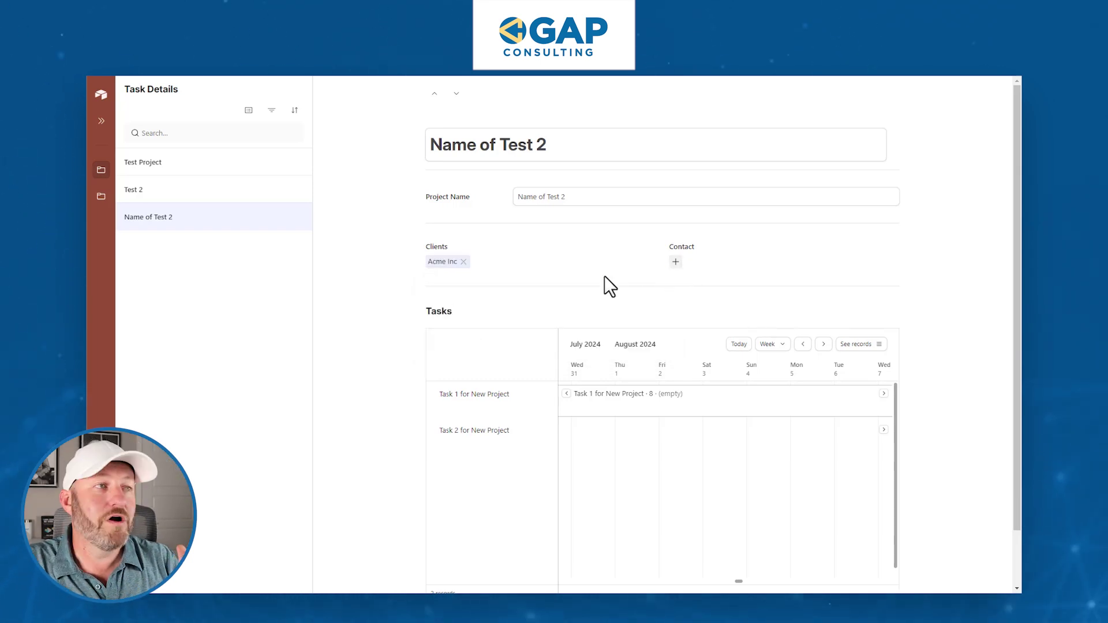
Link the contact Test Client to the Name of Test 2 project and check which other contacts can be added
left_click(675, 263)
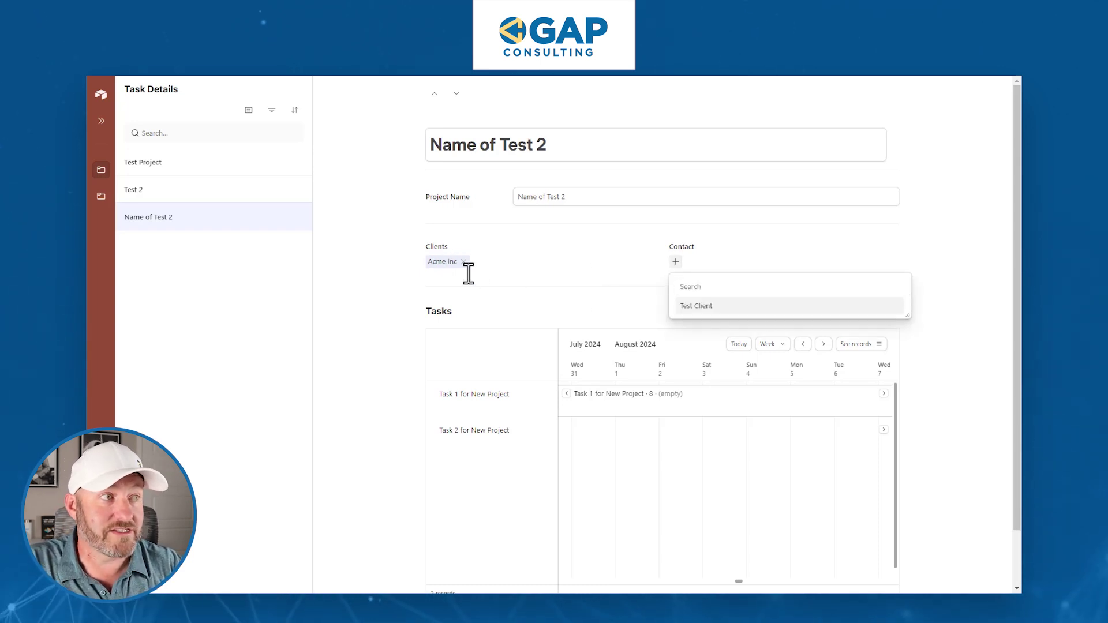
left_click(747, 312)
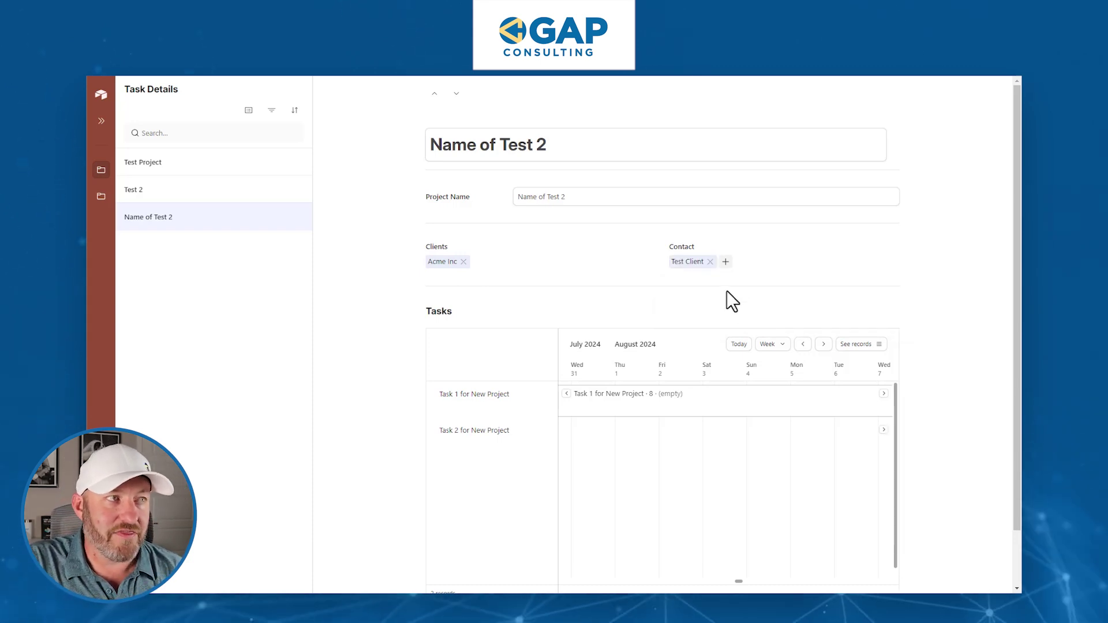
left_click(725, 261)
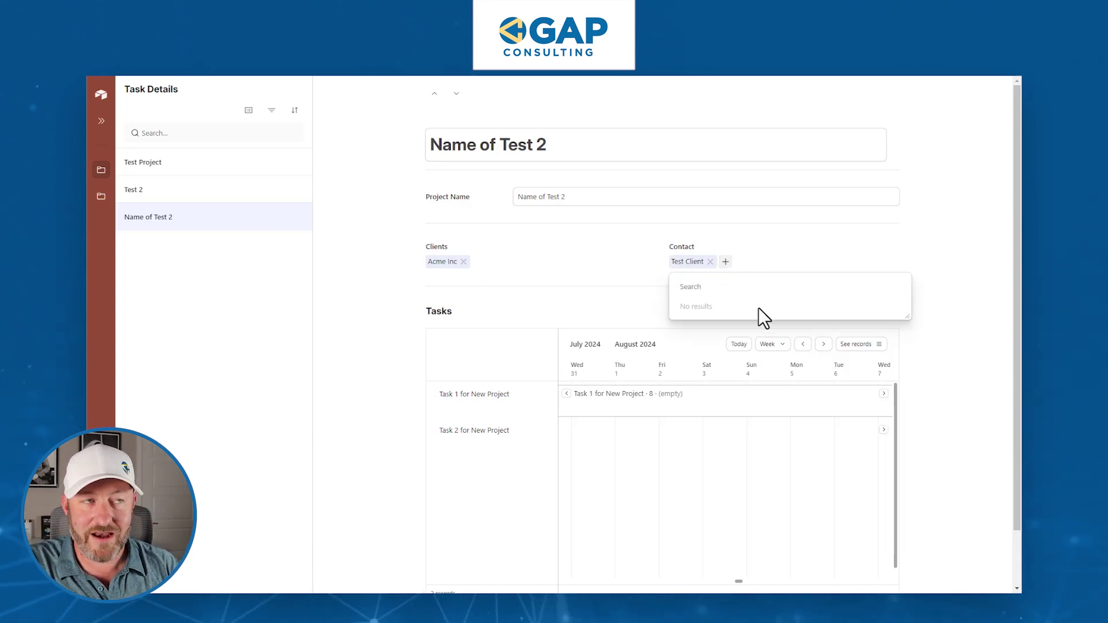
left_click(964, 310)
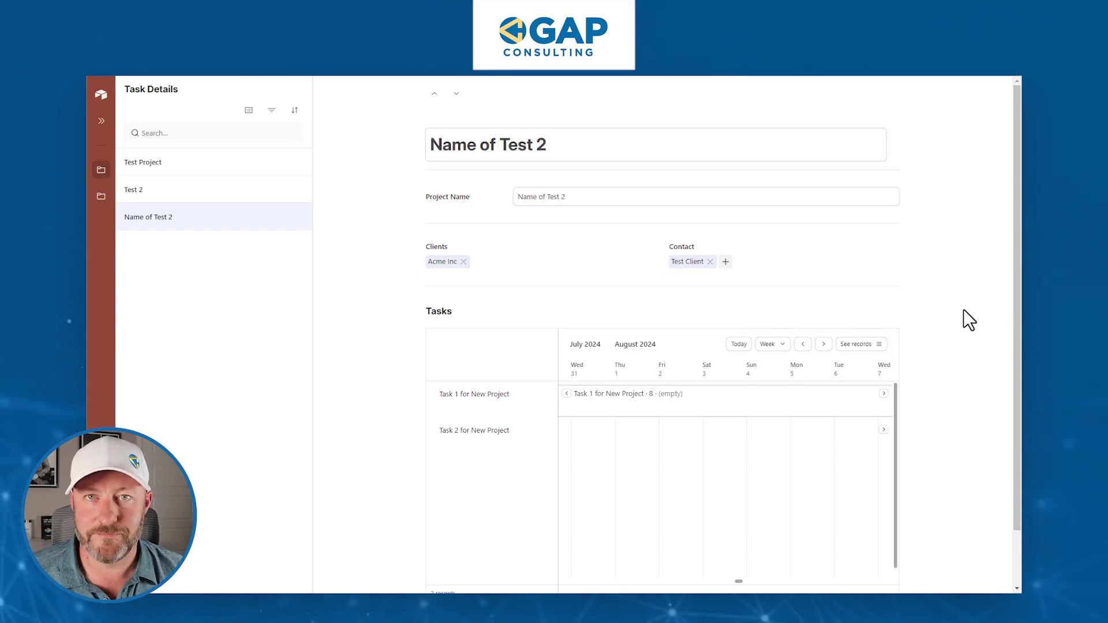